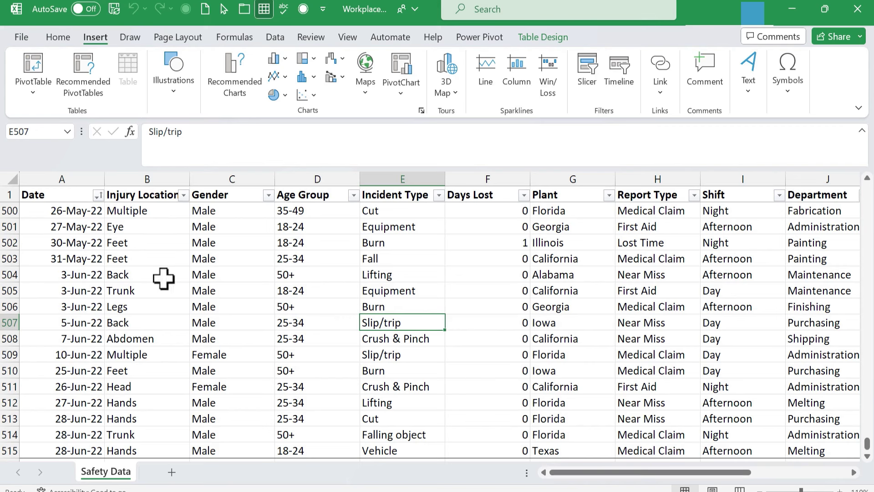
pyautogui.click(238, 287)
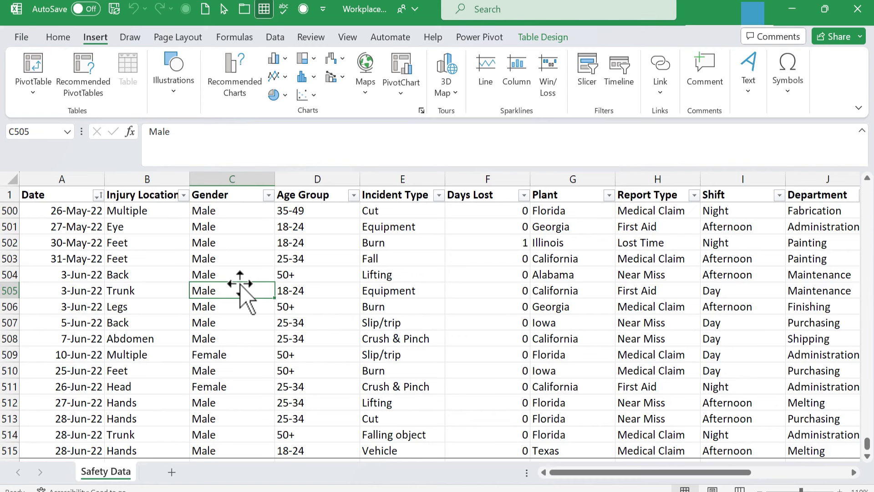
pyautogui.click(188, 258)
pyautogui.moveTo(867, 443); pyautogui.dragTo(866, 189)
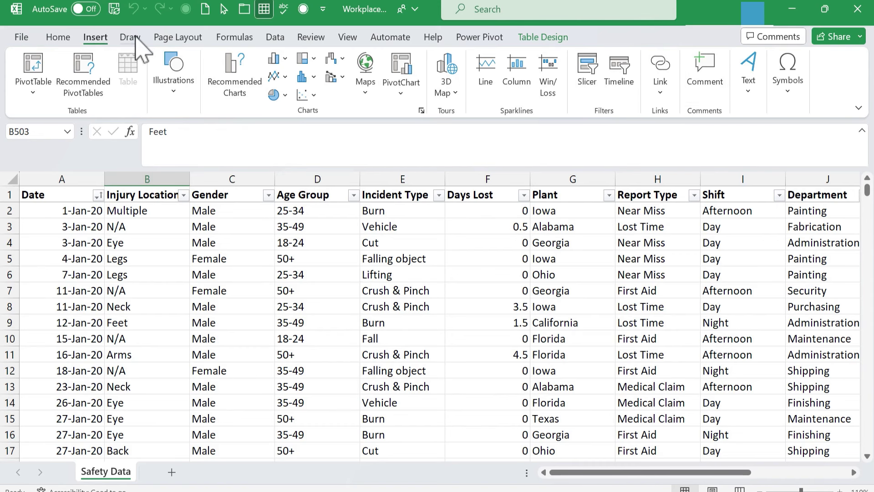
pyautogui.click(132, 37)
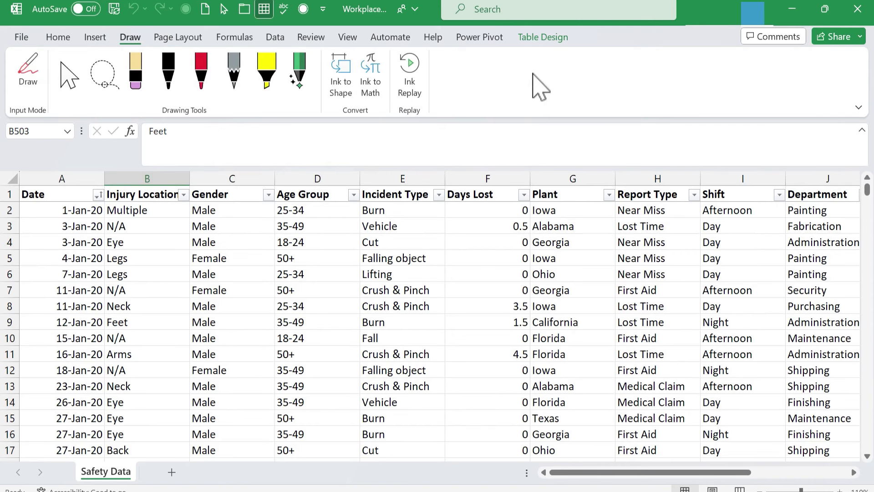
pyautogui.click(93, 37)
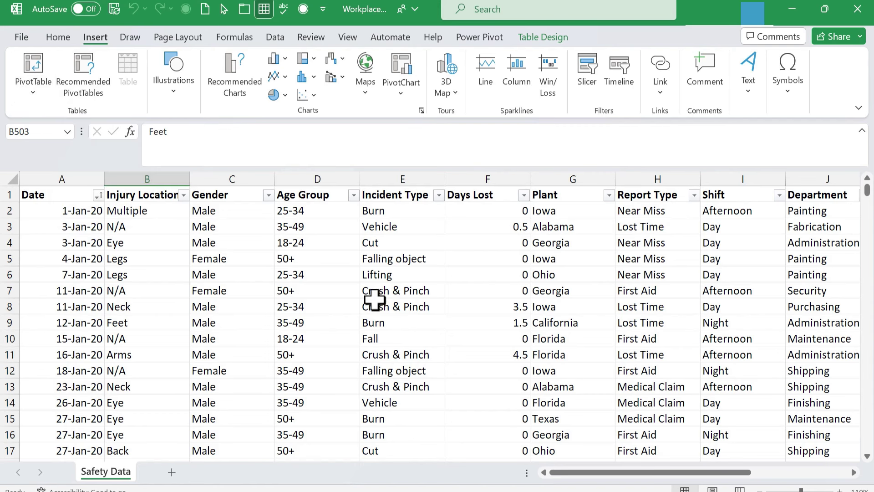
pyautogui.click(34, 94)
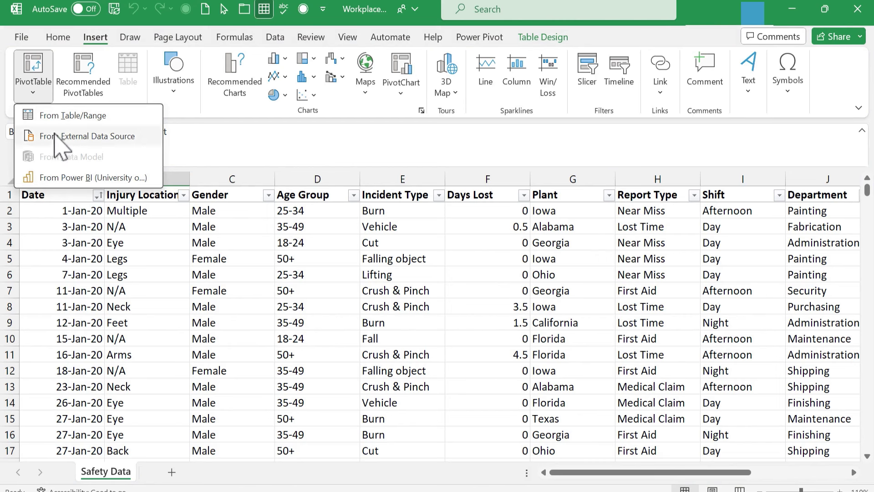
pyautogui.click(34, 73)
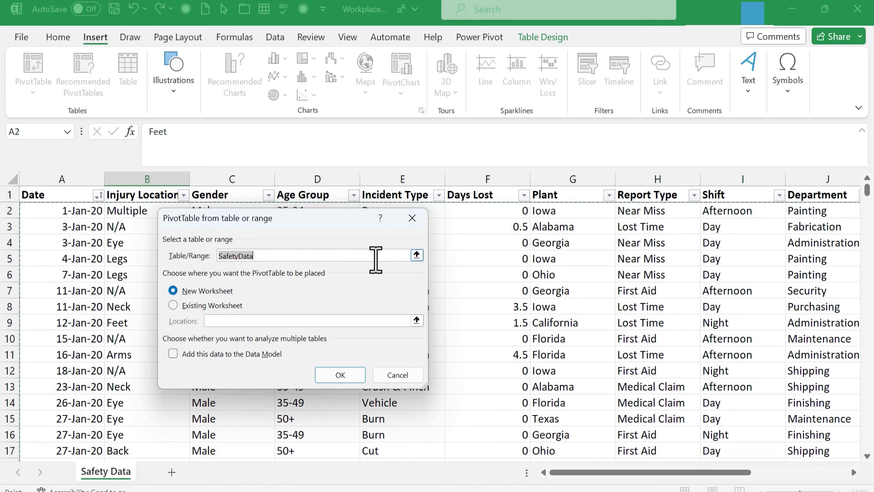
pyautogui.click(406, 255)
pyautogui.click(416, 255)
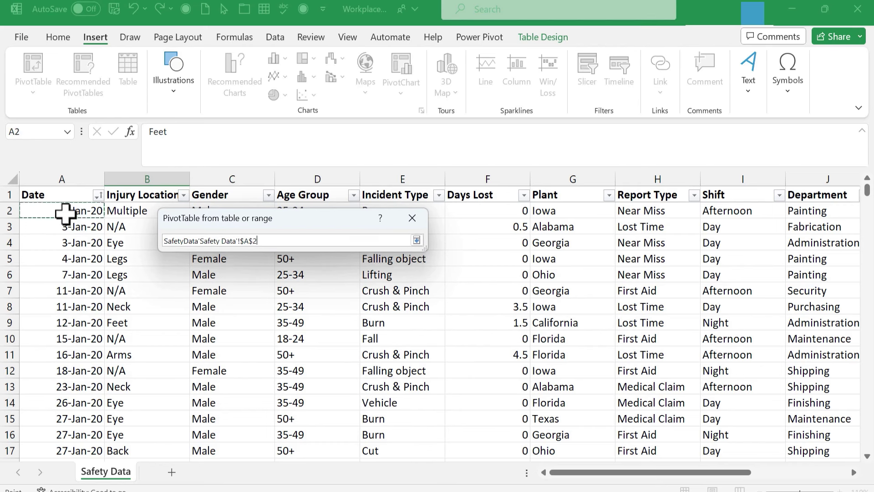
pyautogui.moveTo(65, 213); pyautogui.dragTo(337, 370)
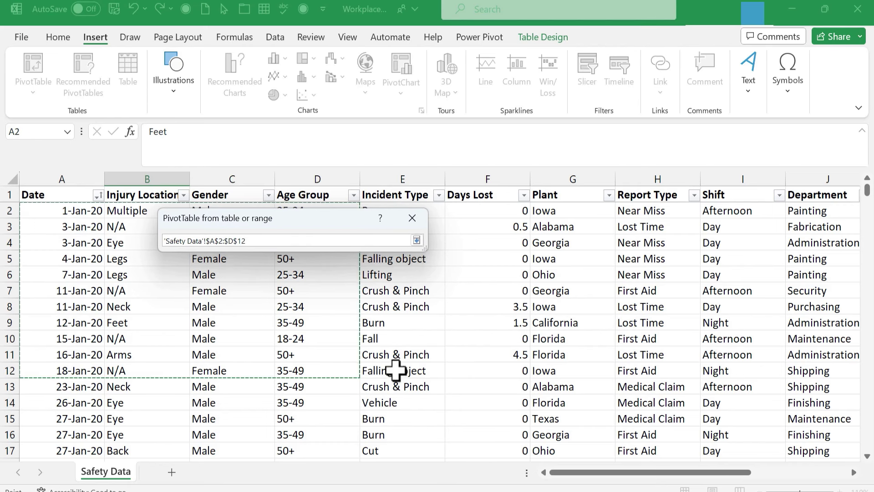
pyautogui.click(417, 240)
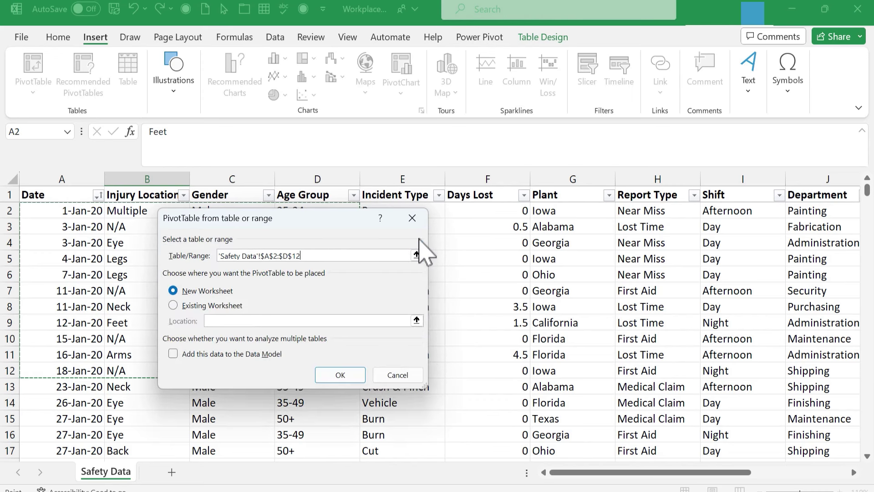
pyautogui.press('BackSpace')
pyautogui.click(403, 375)
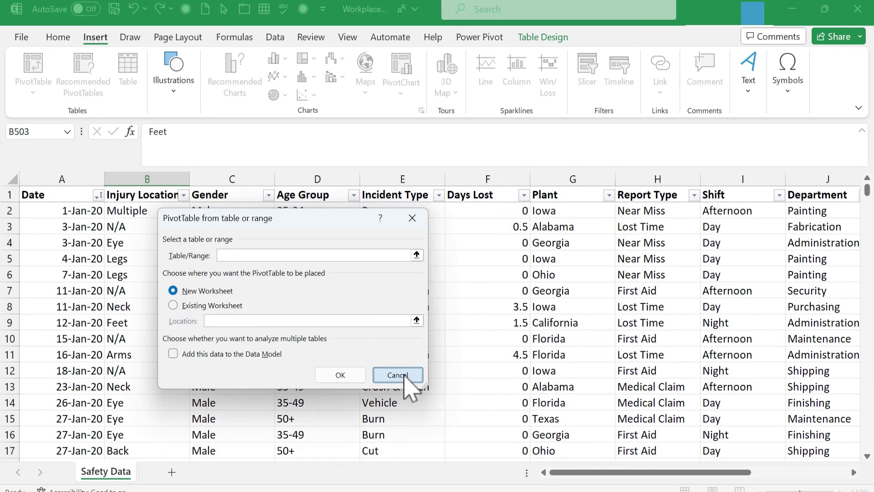
# Start a PivotTable based on the SafetyData table.
pyautogui.click(148, 239)
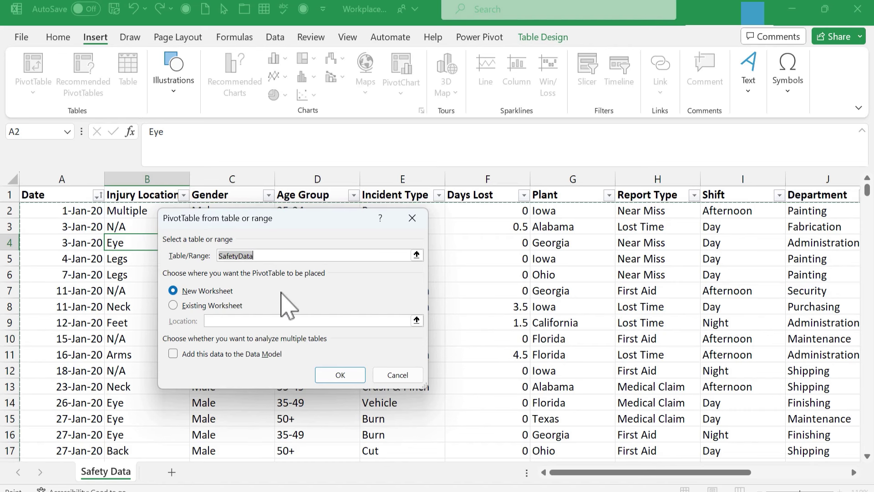
pyautogui.click(219, 305)
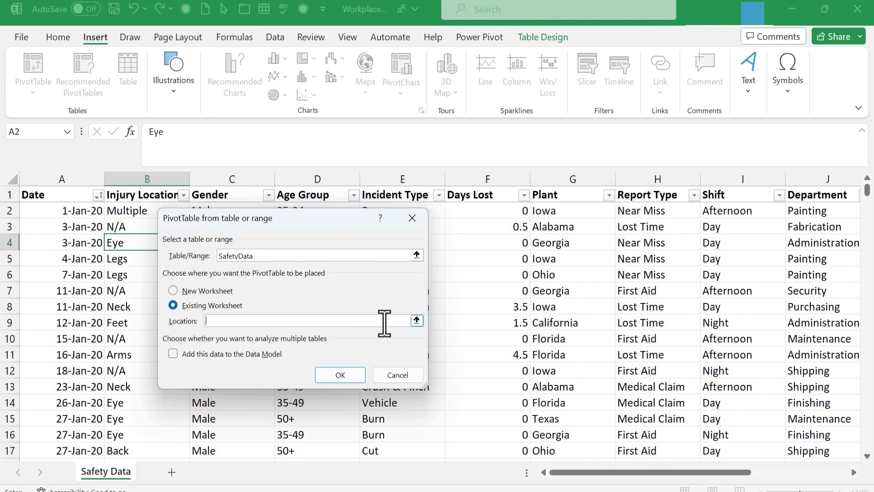
pyautogui.click(417, 320)
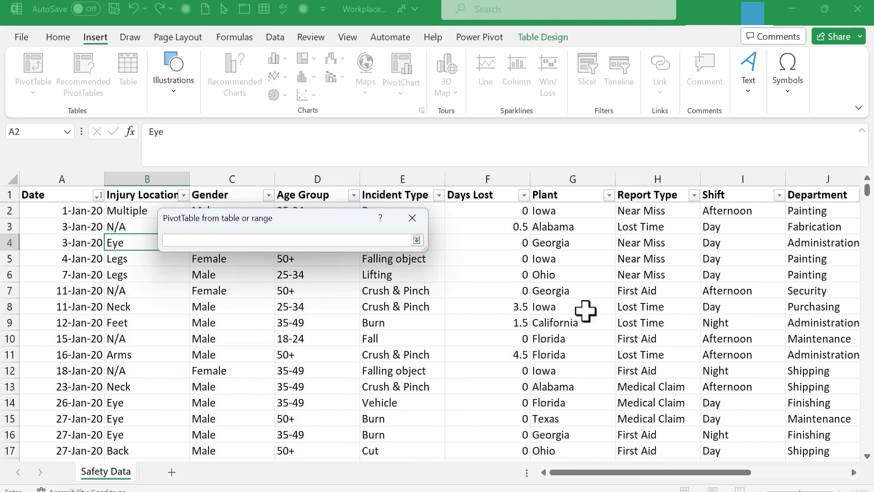
pyautogui.moveTo(507, 313); pyautogui.dragTo(845, 446)
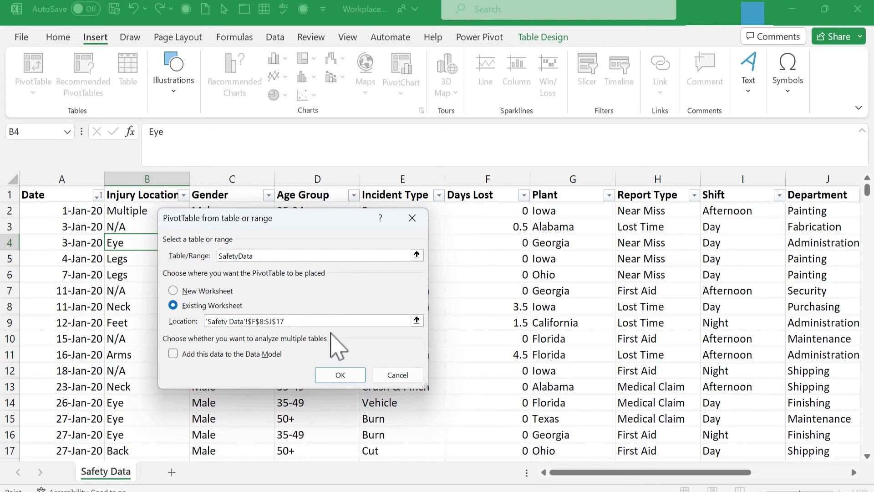
pyautogui.moveTo(314, 321); pyautogui.dragTo(263, 311)
pyautogui.press('BackSpace')
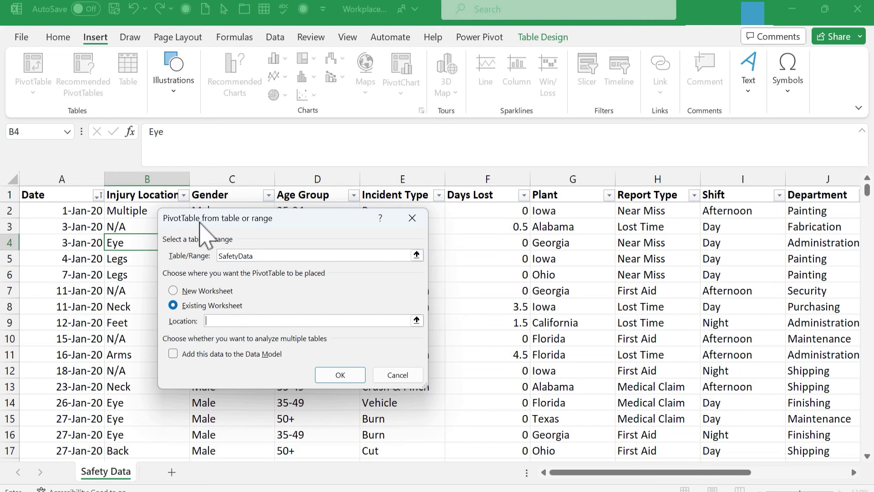
# Choose a new worksheet as the PivotTable's destination and create the PivotTable.
pyautogui.click(193, 292)
pyautogui.click(321, 375)
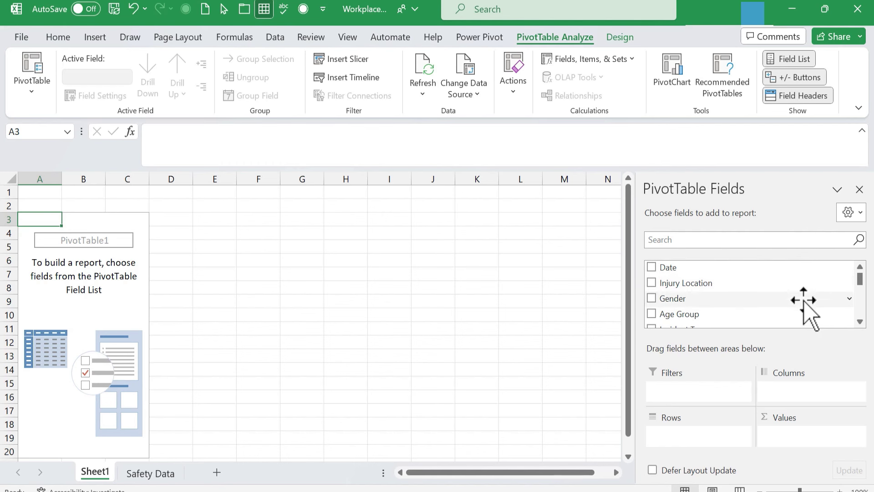
# Add the Injury Location, Gender and Incident Type fields to the PivotTable's rows, leaving Age Group out.
pyautogui.click(652, 283)
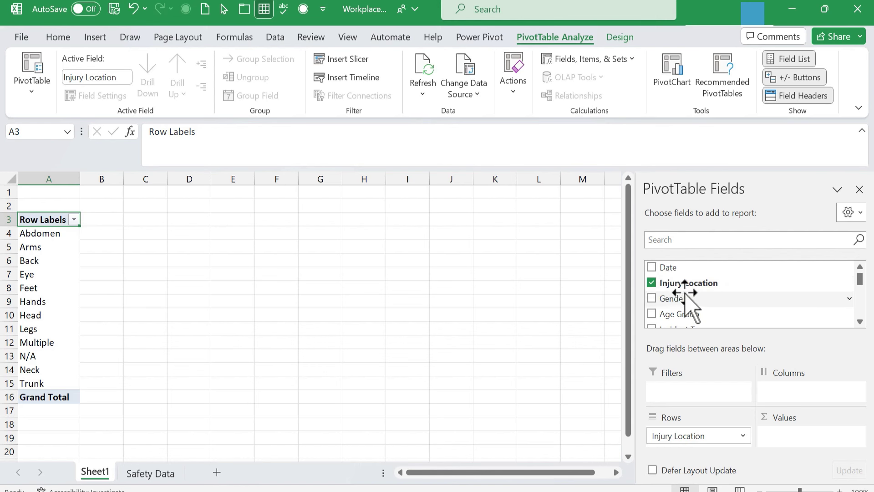
pyautogui.click(652, 298)
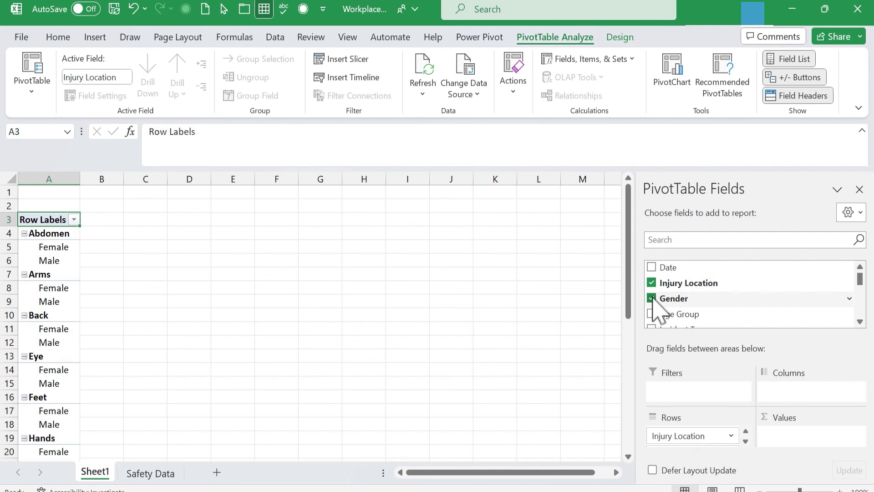
pyautogui.scroll(-1, 653, 298)
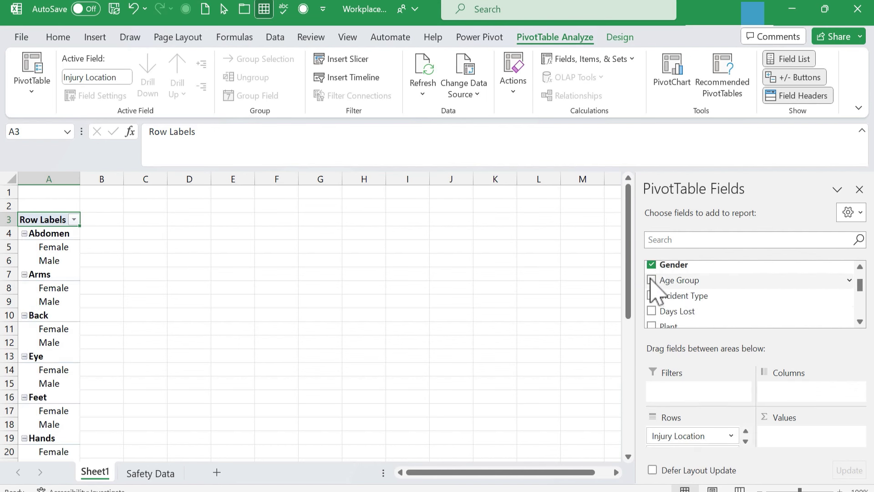
pyautogui.click(652, 280)
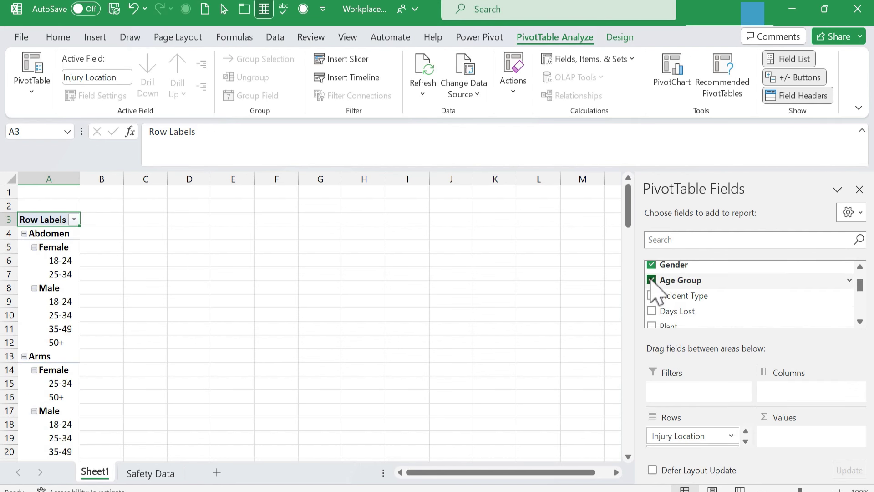
pyautogui.click(651, 280)
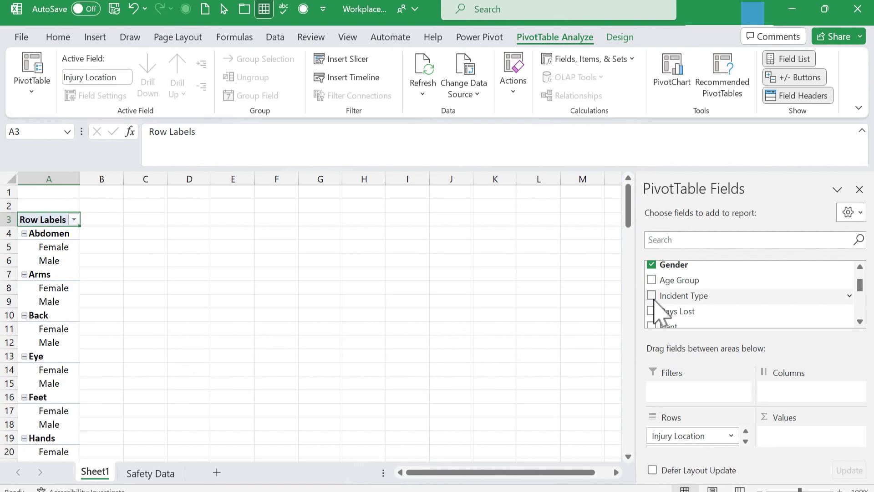
pyautogui.click(653, 297)
# Add the Days Lost and Incident Cost fields to the PivotTable as summed values.
pyautogui.scroll(-1, 656, 298)
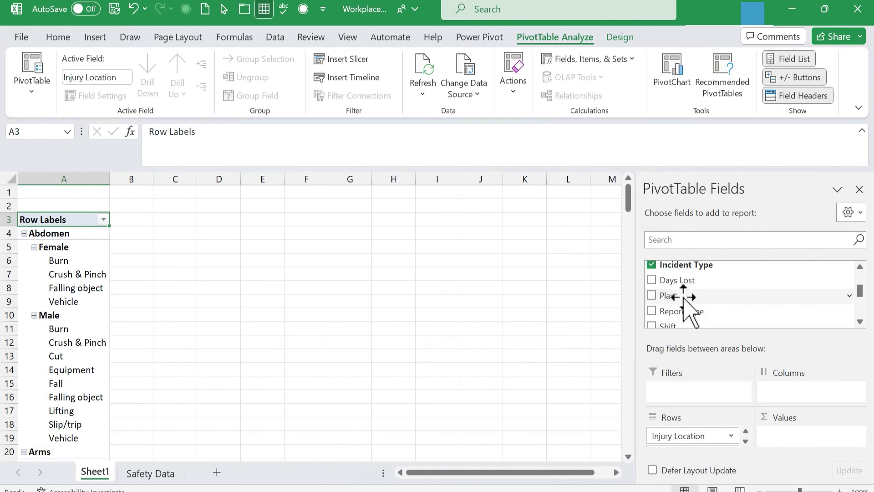
pyautogui.click(652, 280)
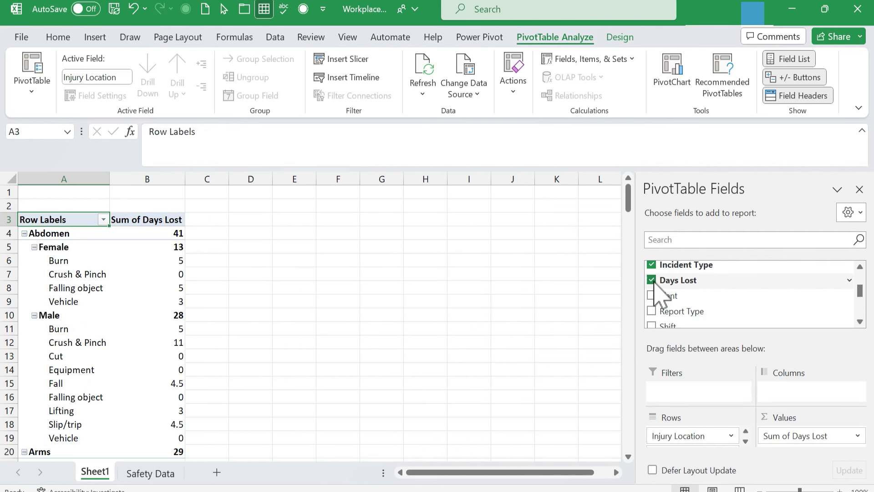
pyautogui.scroll(-2, 656, 287)
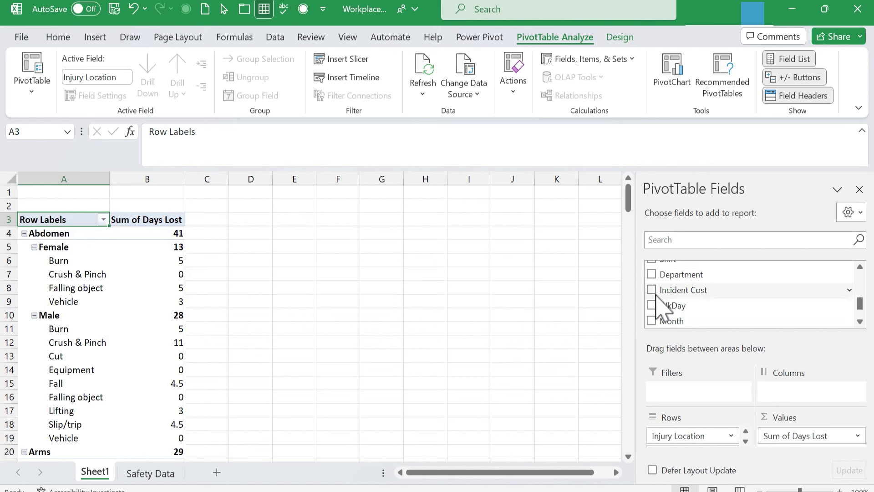
pyautogui.click(651, 290)
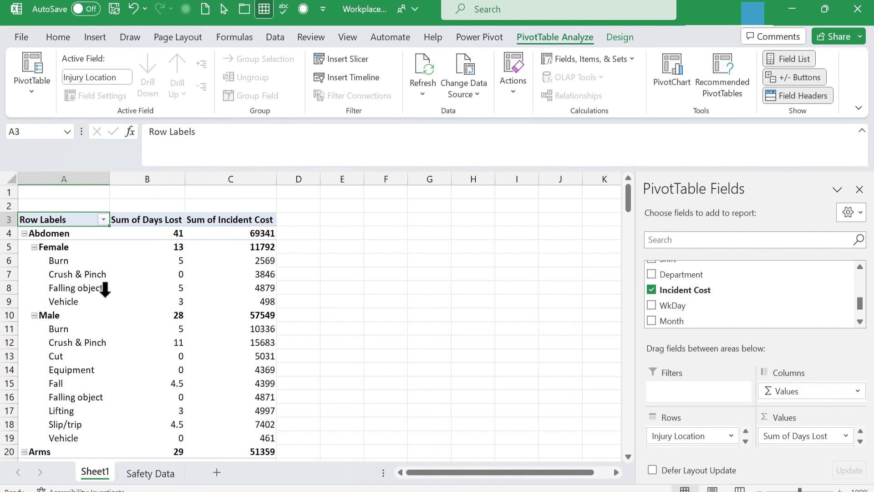
# Check the source records on the Safety Data sheet and return to the PivotTable on Sheet1.
pyautogui.moveTo(183, 273)
pyautogui.click(138, 476)
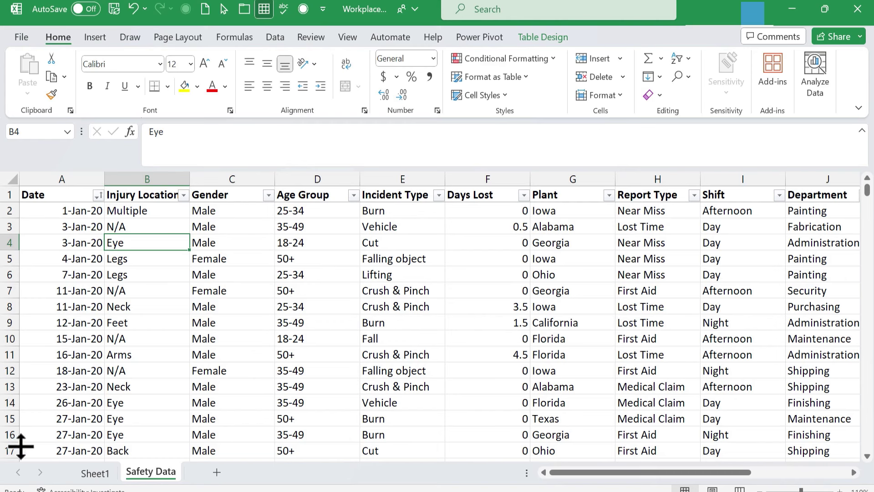
pyautogui.click(94, 473)
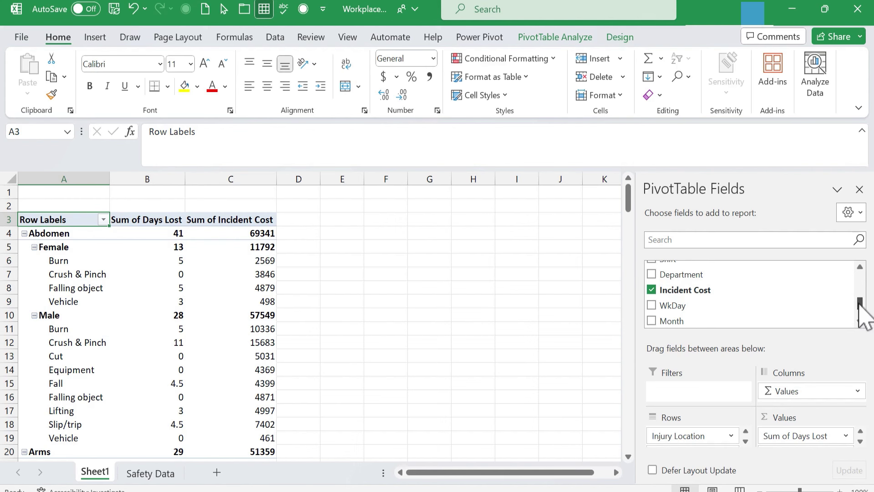
# Try adding the Year field to the PivotTable, inspect its summed values, and remove the field again.
pyautogui.moveTo(859, 301); pyautogui.dragTo(859, 314)
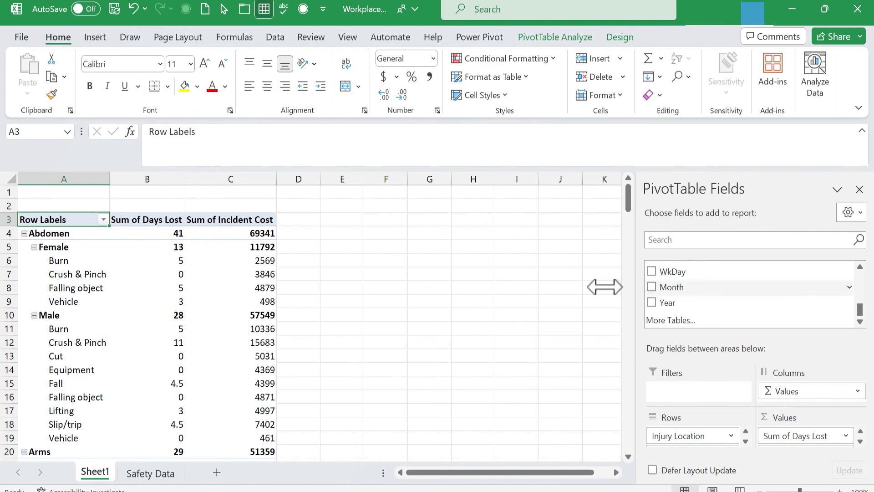
pyautogui.click(652, 303)
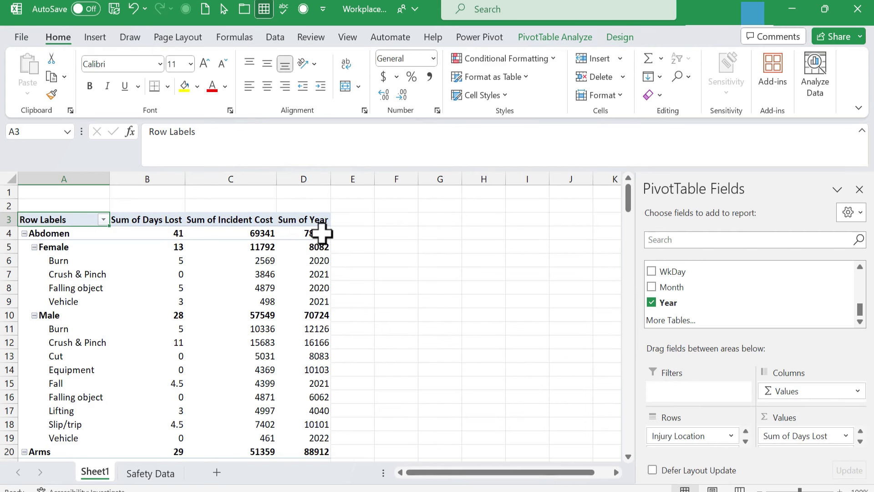
pyautogui.click(319, 262)
pyautogui.click(316, 275)
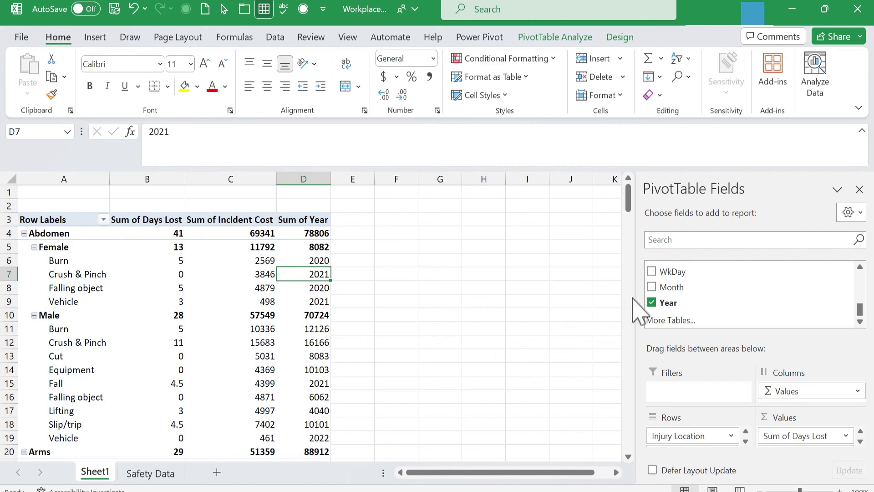
pyautogui.click(652, 302)
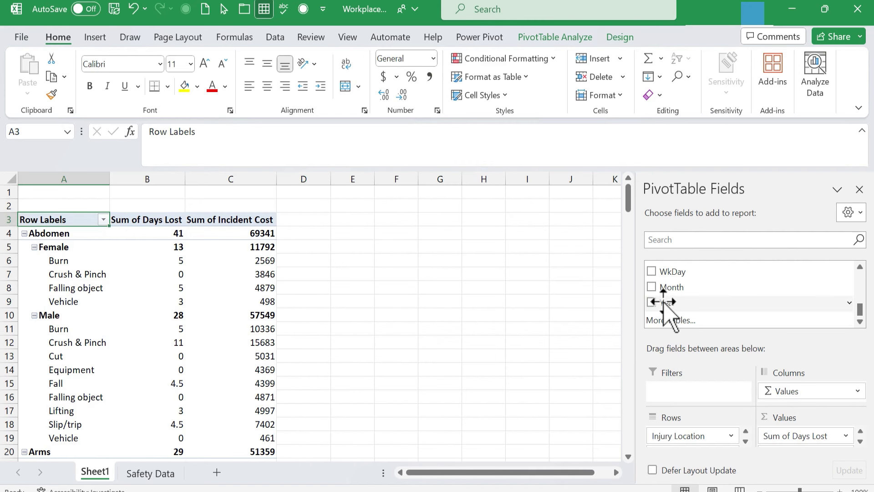
# Compare the order of the PivotTable's available fields with the column headers on the Safety Data sheet.
pyautogui.scroll(3, 678, 301)
pyautogui.scroll(2, 677, 296)
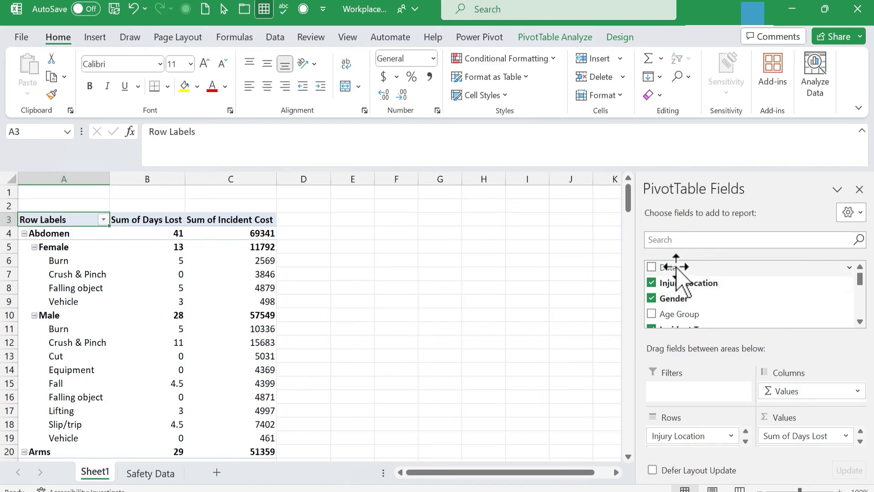
pyautogui.click(155, 474)
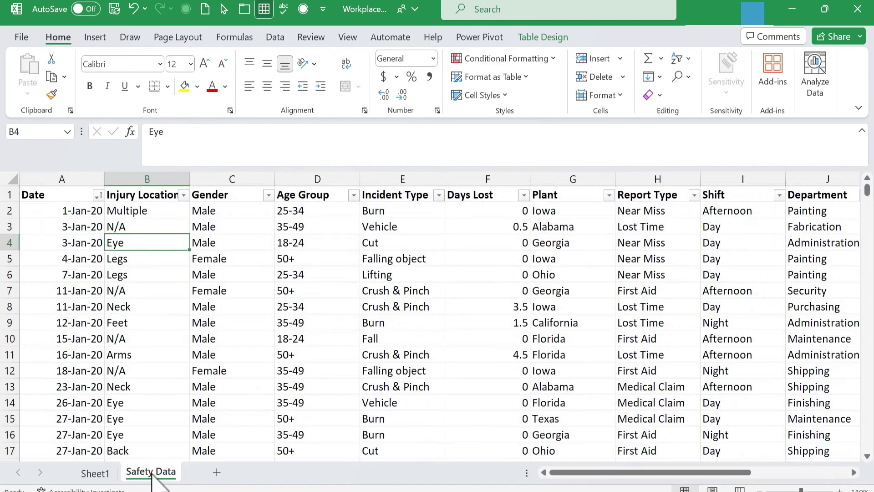
pyautogui.click(93, 474)
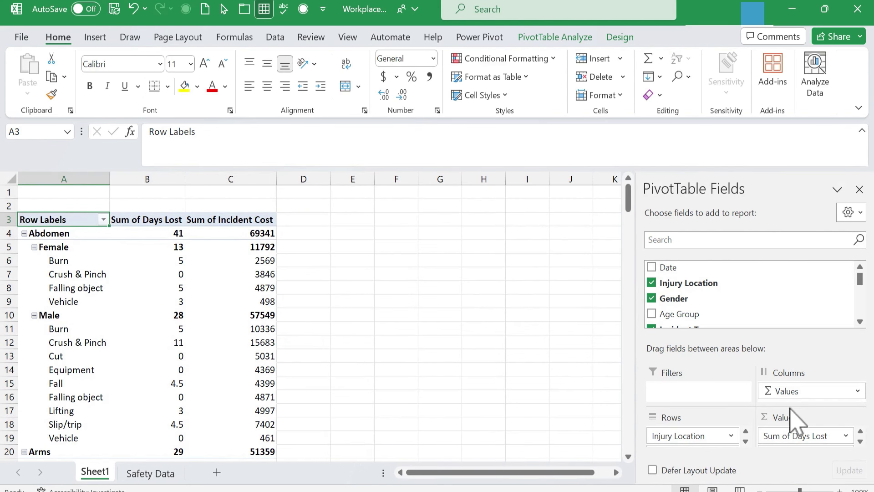
# Review the layout and sorting options for the PivotTable's field list, and close the field list.
pyautogui.click(858, 212)
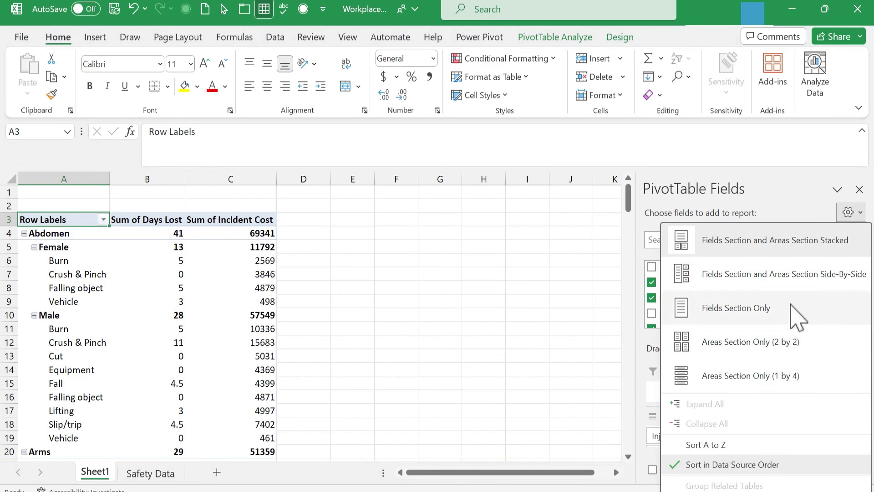
pyautogui.click(803, 181)
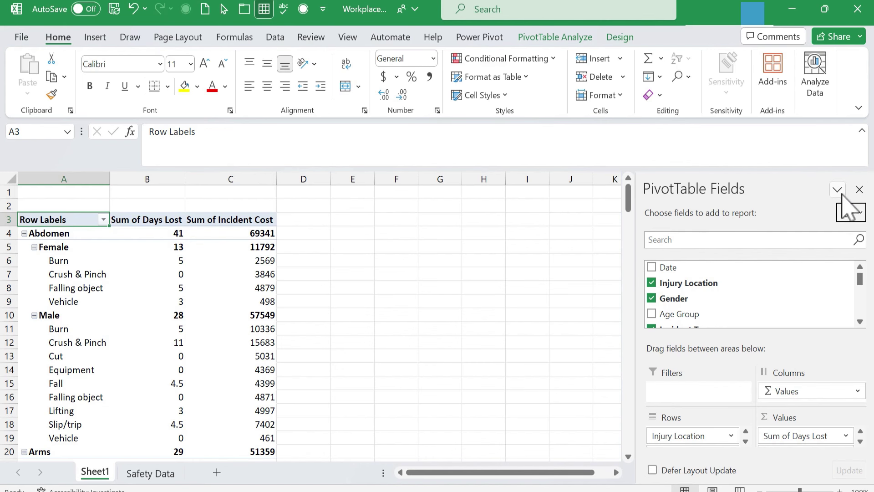
pyautogui.click(860, 189)
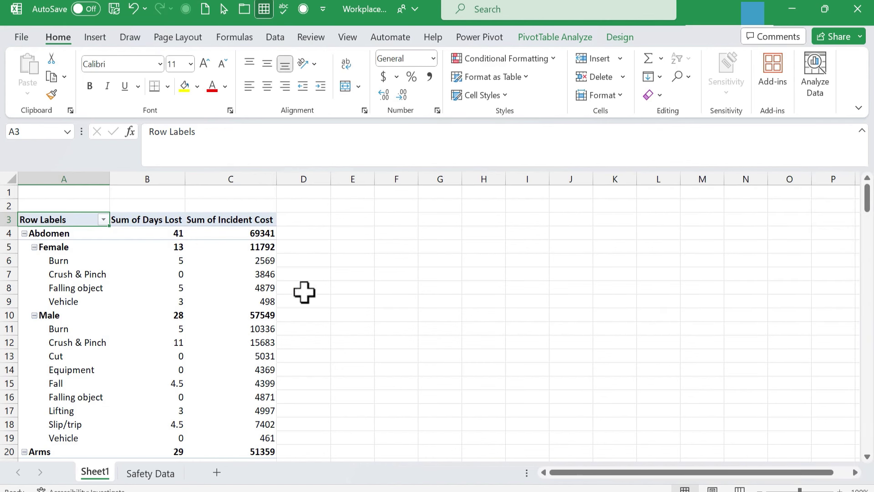
# Preview the recommended PivotTables for the Safety Data records, including Sum of Days Lost by Age Group, by Plant, and Sum of Year by WkDay.
pyautogui.click(153, 473)
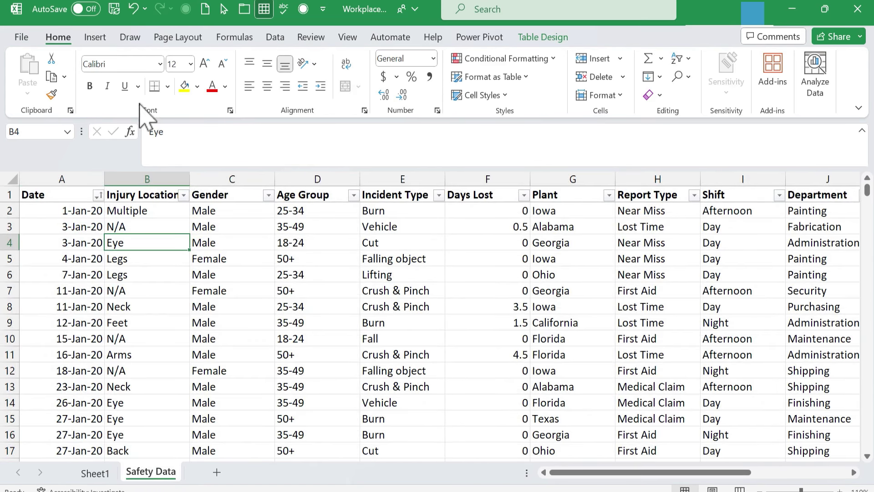
pyautogui.click(95, 37)
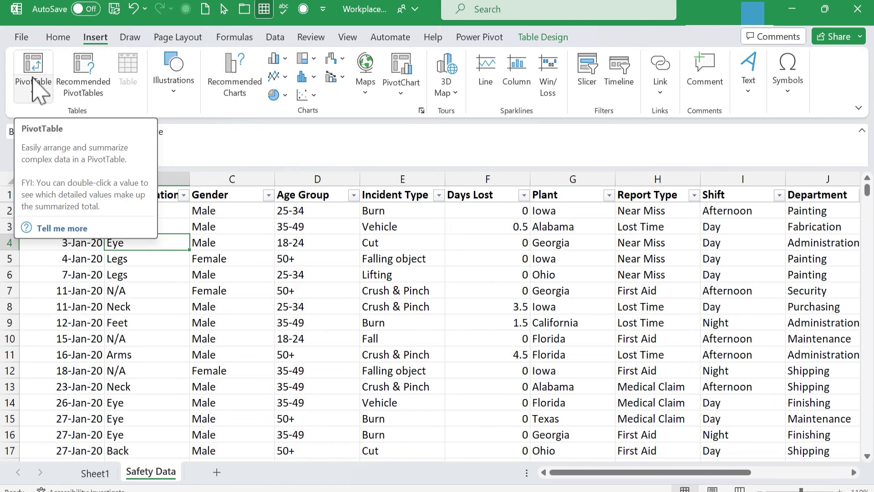
pyautogui.click(90, 97)
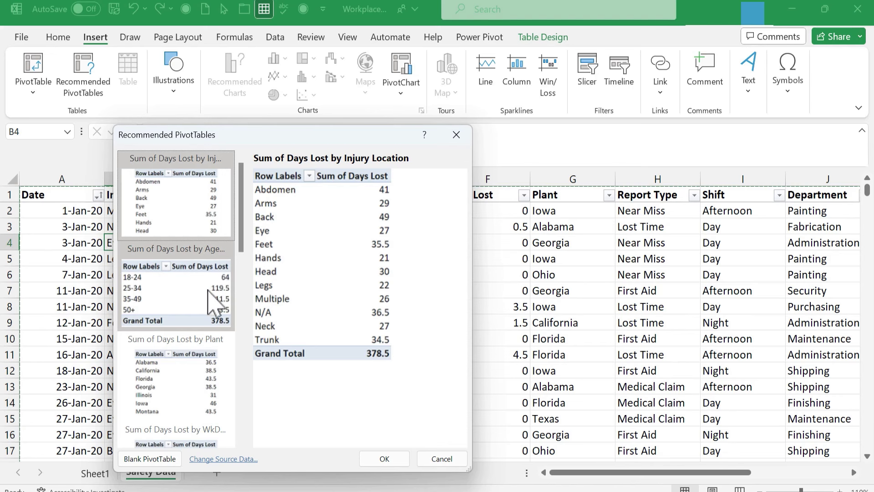
pyautogui.click(209, 291)
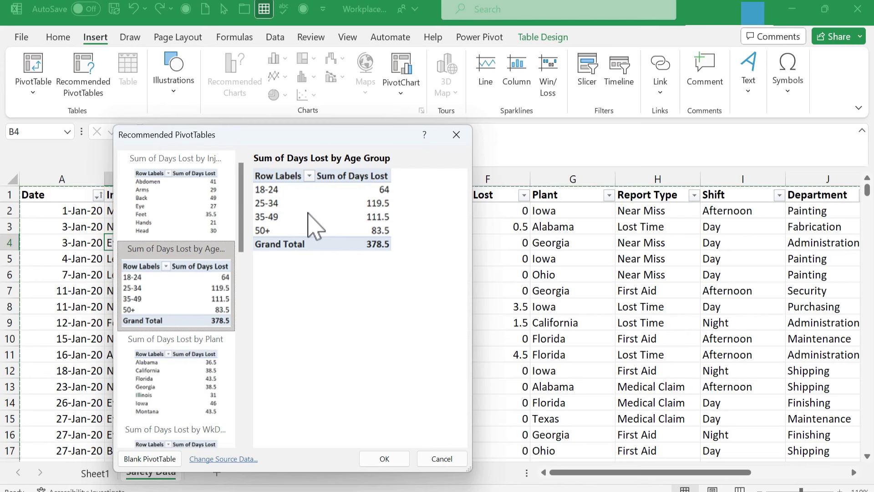
pyautogui.scroll(-3, 185, 370)
pyautogui.scroll(3, 186, 373)
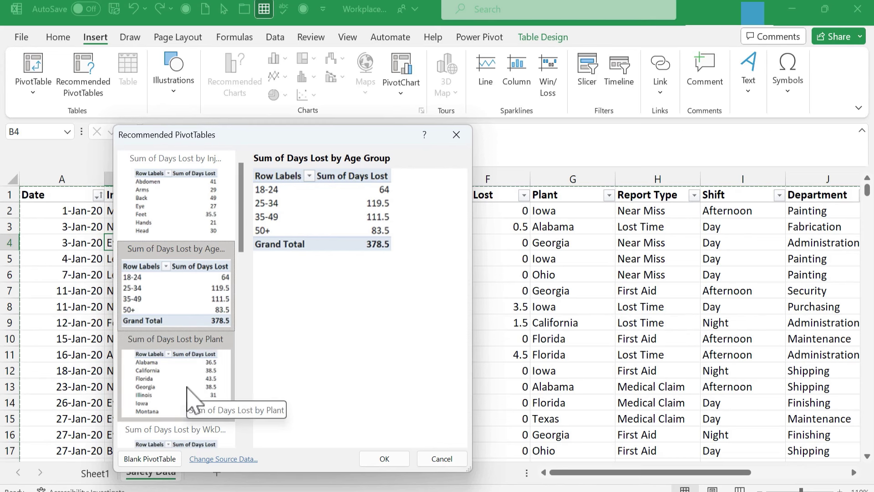
pyautogui.click(191, 399)
pyautogui.scroll(-10, 191, 399)
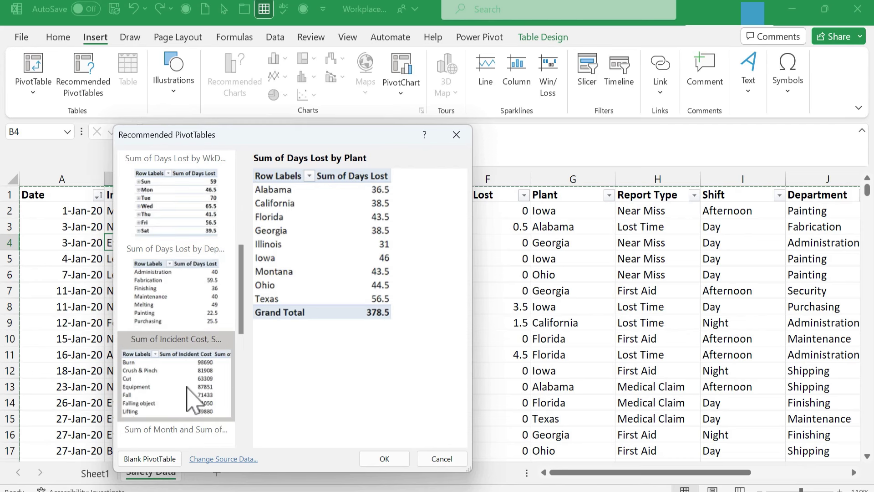
pyautogui.click(195, 380)
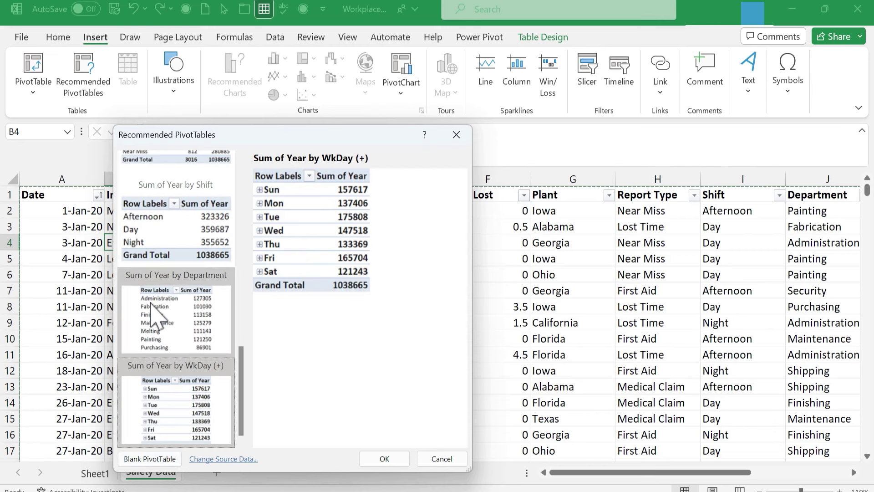
pyautogui.scroll(5, 159, 319)
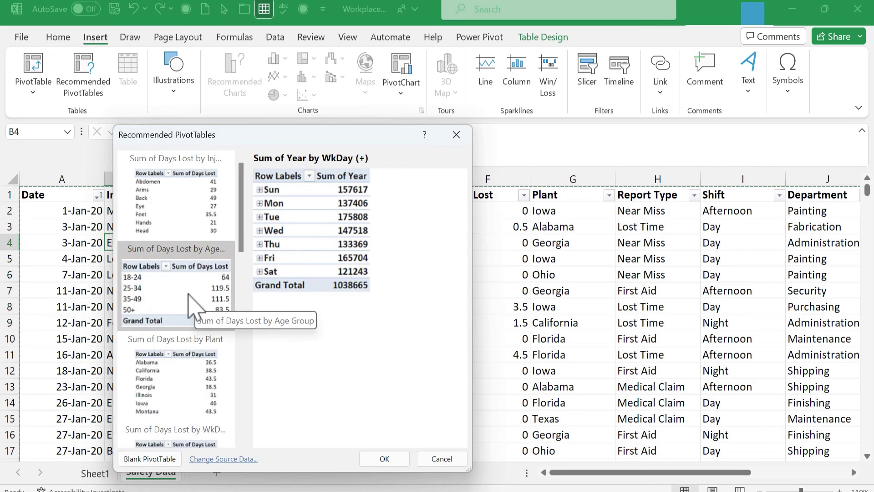
# Create the recommended Sum of Days Lost by Age Group PivotTable and add the Injury Location field to its rows.
pyautogui.click(189, 296)
pyautogui.click(386, 458)
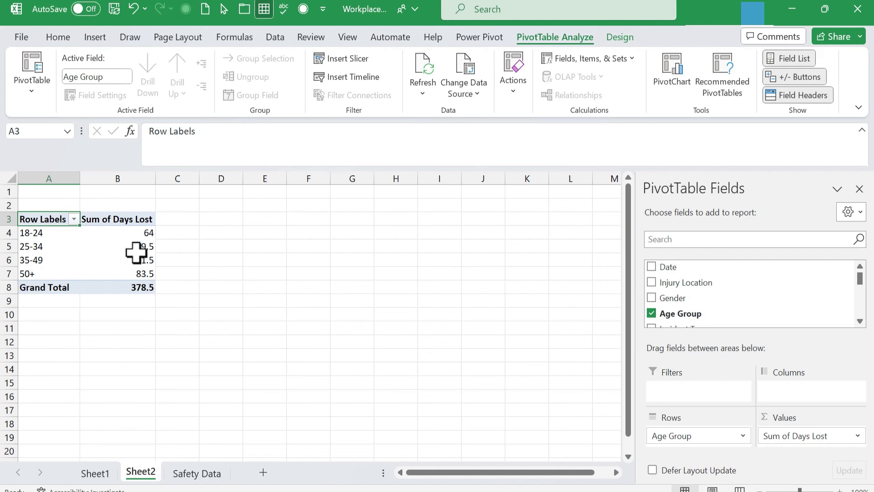
pyautogui.click(652, 283)
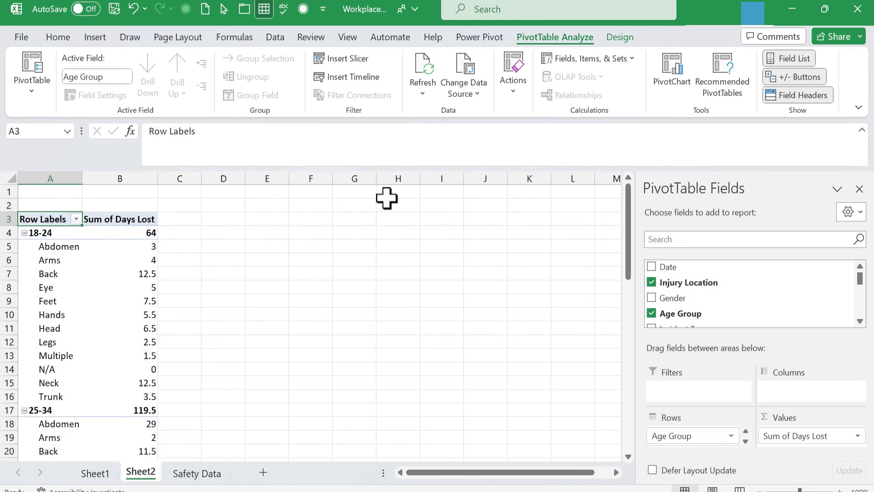
pyautogui.click(267, 409)
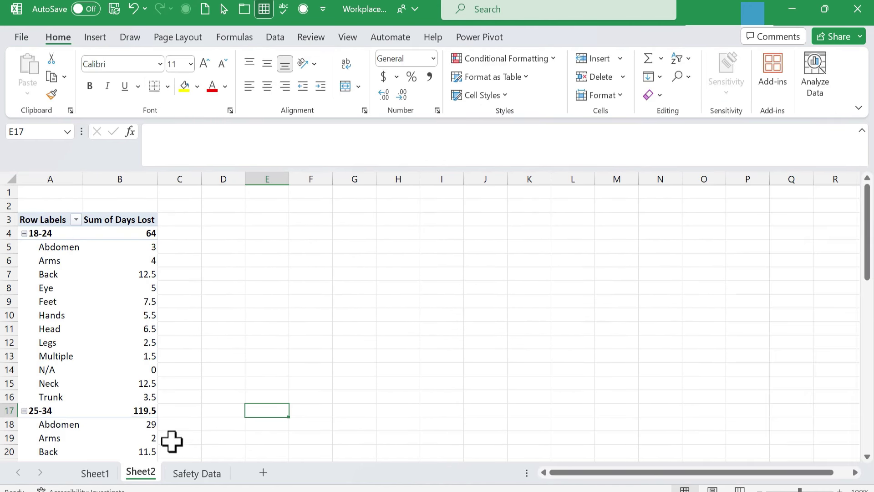
# Create an empty table over cells D1:K17 on Sheet2, without using the first row as existing headers.
pyautogui.click(93, 36)
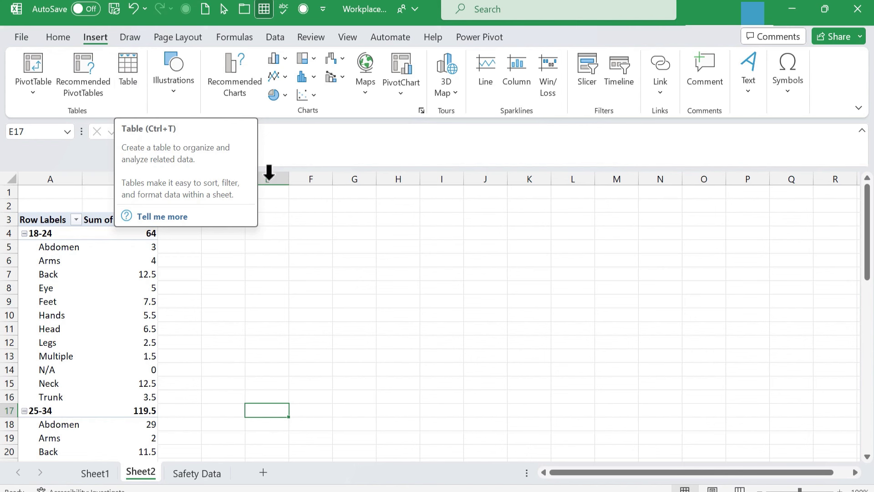
pyautogui.click(360, 248)
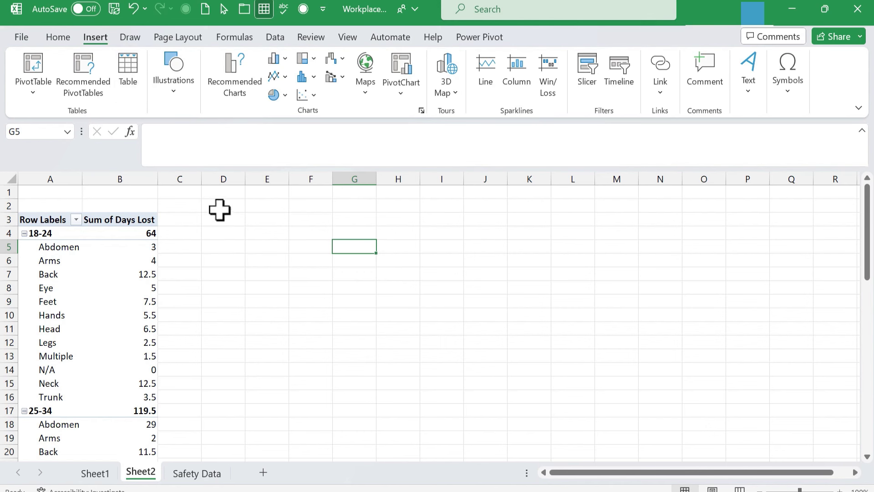
pyautogui.moveTo(211, 189); pyautogui.dragTo(539, 415)
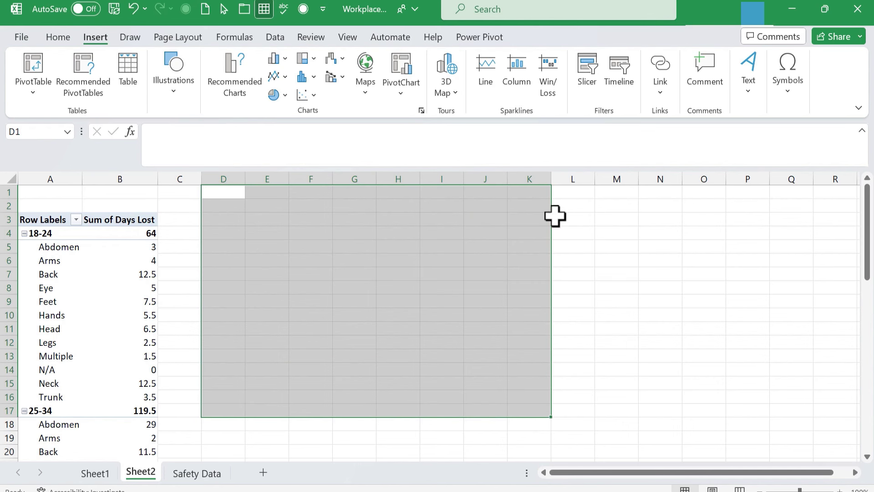
pyautogui.click(128, 73)
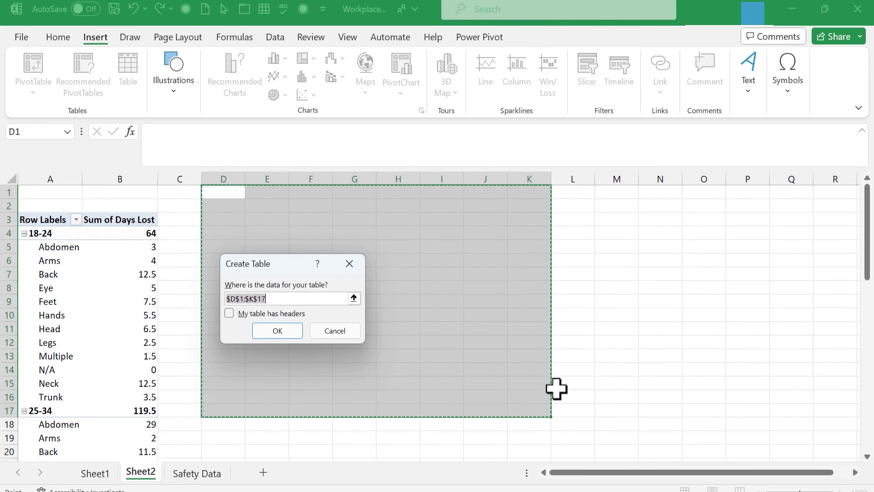
pyautogui.click(232, 314)
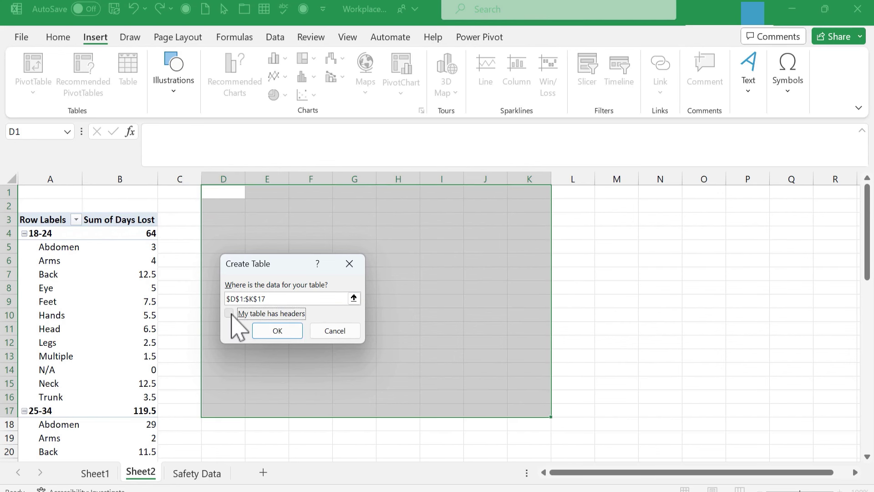
pyautogui.click(275, 332)
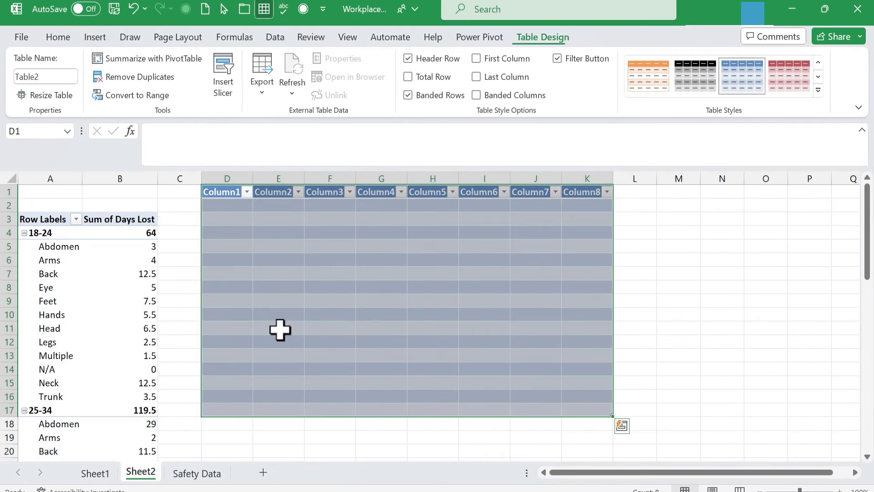
pyautogui.click(363, 261)
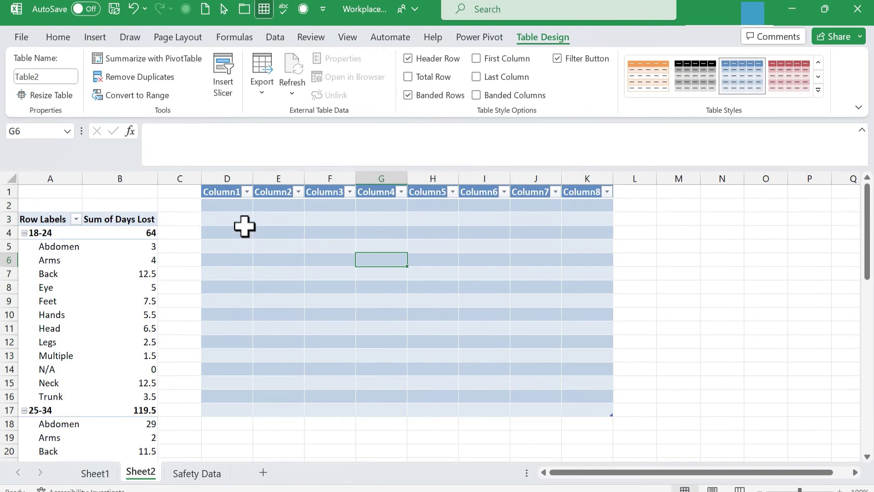
# Enter the column headings Name, Address and Phone in cells M1 to O1 of Sheet2.
pyautogui.click(679, 192)
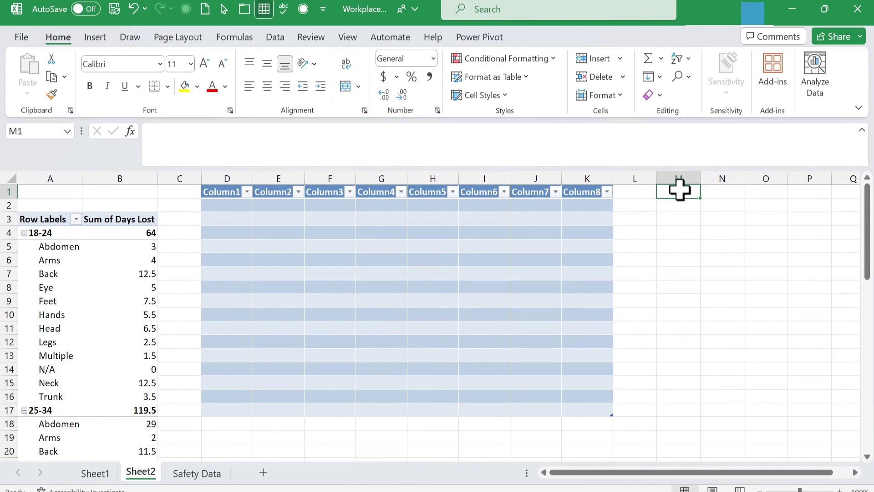
pyautogui.write('Name')
pyautogui.press('Tab')
pyautogui.write('Address')
pyautogui.press('Tab')
pyautogui.write('Phone')
pyautogui.press('Return')
# Fill cells below the Name, Address and Phone headings with placeholder text such as asdfas, dfasdf and asd, down to row 6.
pyautogui.write('asdf')
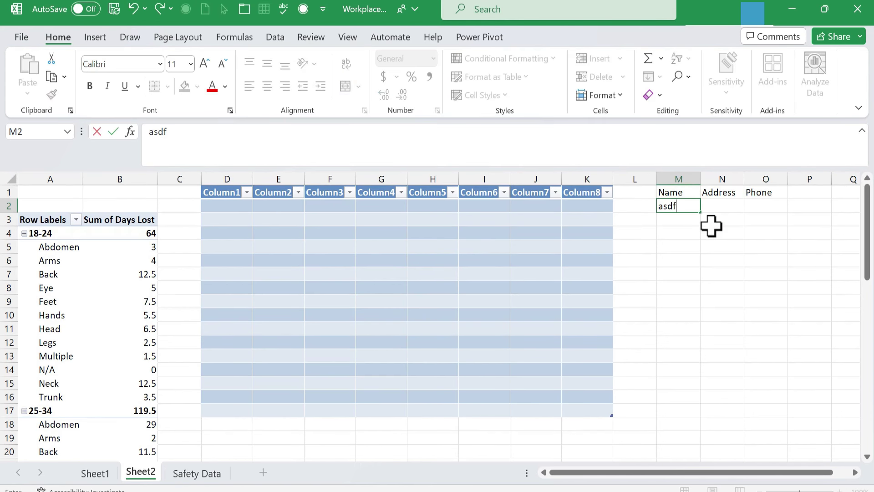
pyautogui.write('as')
pyautogui.press('Return')
pyautogui.write('asdfas')
pyautogui.press('Return')
pyautogui.write('asdfas')
pyautogui.press('Return')
pyautogui.write('df asdfas')
pyautogui.click(717, 207)
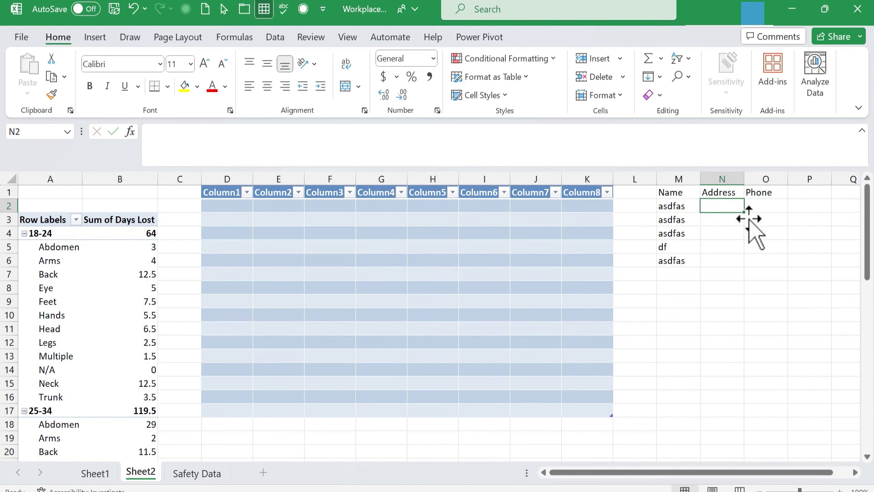
pyautogui.write('asdfas')
pyautogui.click(738, 232)
pyautogui.write('asdfas')
pyautogui.click(736, 223)
pyautogui.write('dfasdf')
pyautogui.click(766, 217)
pyautogui.write('asd asd f')
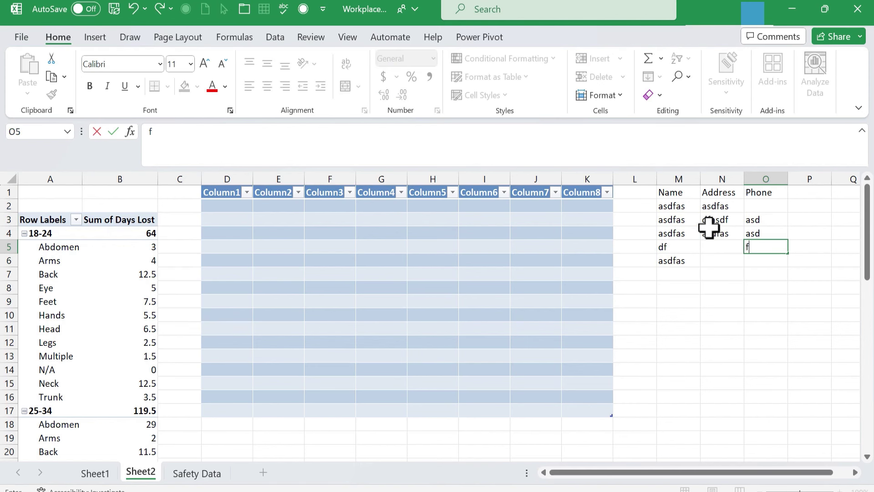
# Convert the range M1:O6 into a table that uses its first row as headers.
pyautogui.moveTo(670, 189); pyautogui.dragTo(760, 260)
pyautogui.click(95, 37)
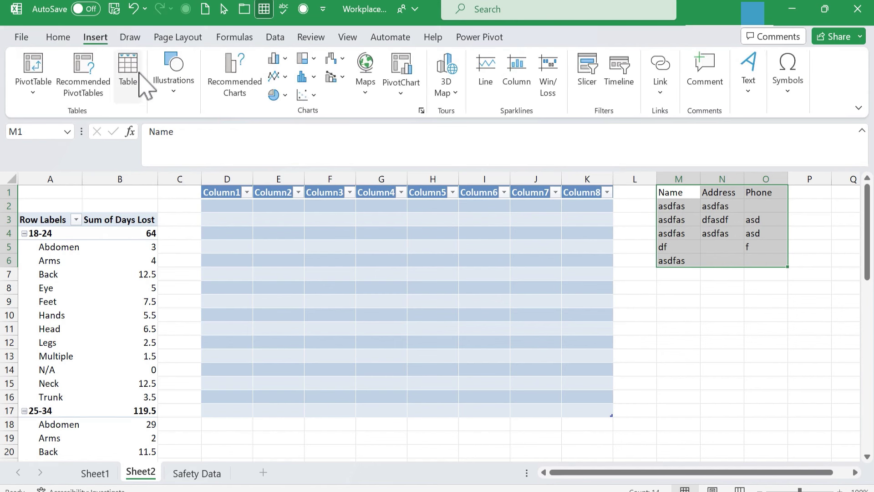
pyautogui.click(140, 74)
pyautogui.click(229, 313)
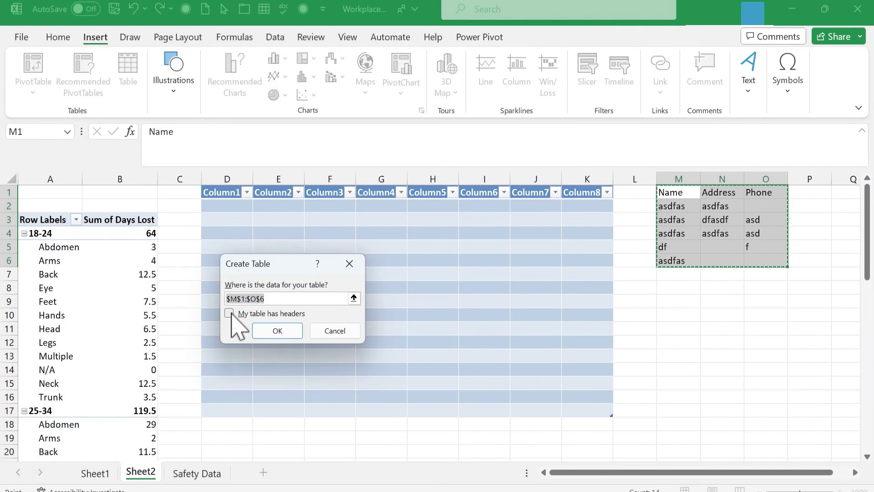
pyautogui.click(277, 331)
pyautogui.click(722, 300)
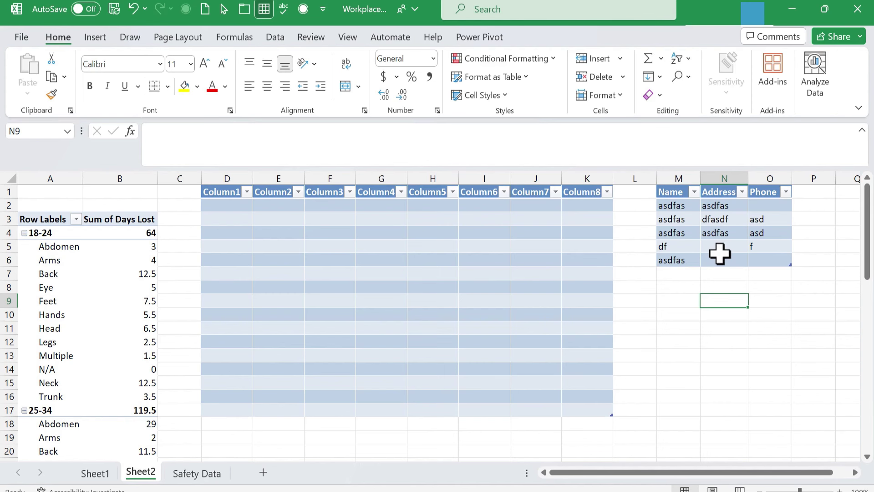
# Insert the picture Man in Street from the device's People folder into the Safety Data sheet.
pyautogui.click(96, 37)
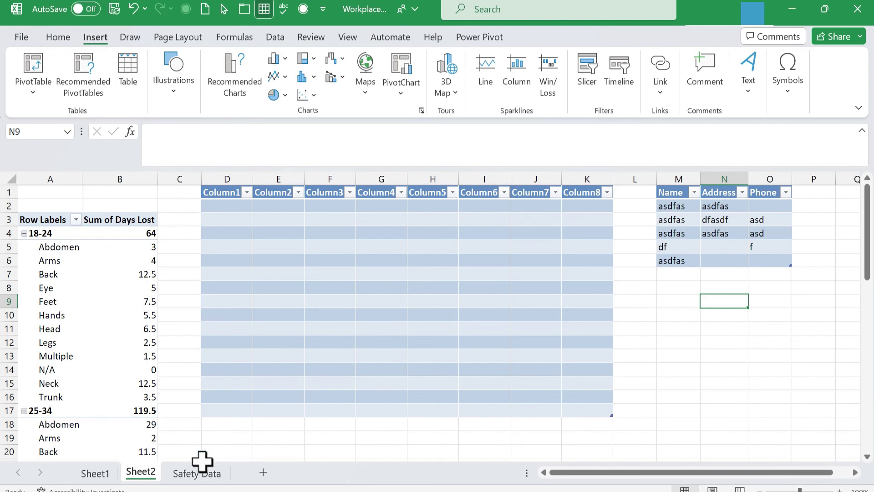
pyautogui.click(195, 474)
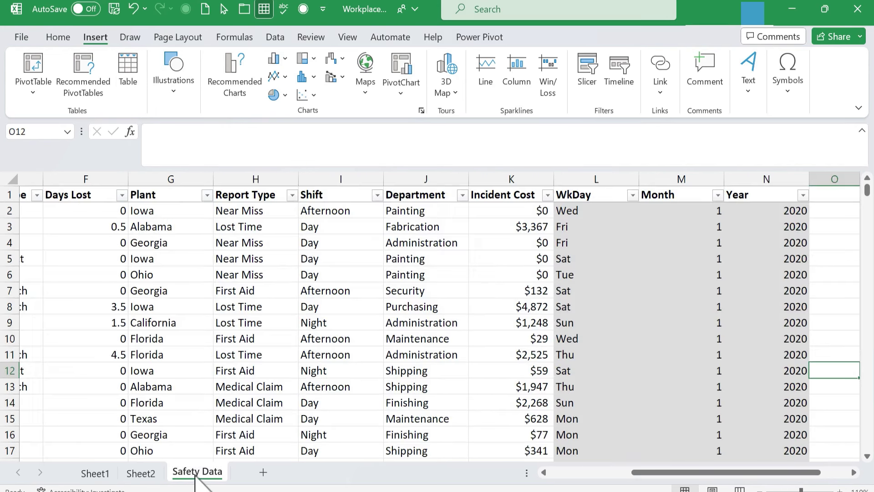
pyautogui.click(259, 341)
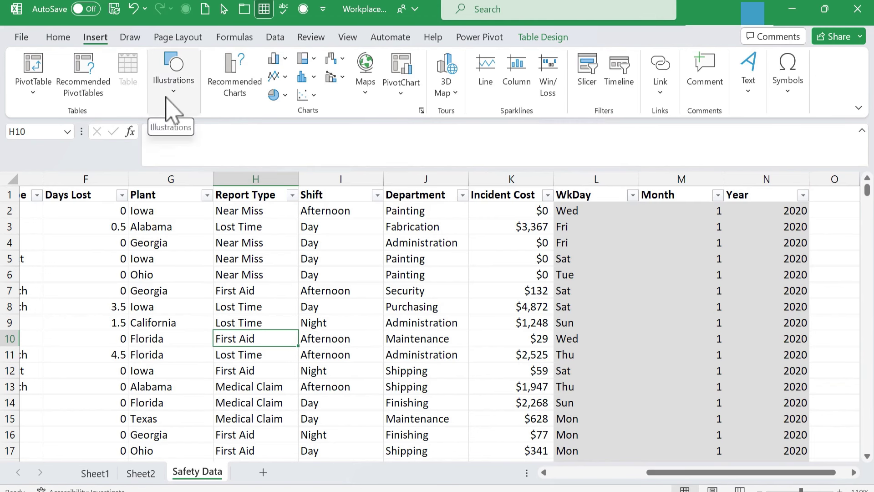
pyautogui.click(174, 99)
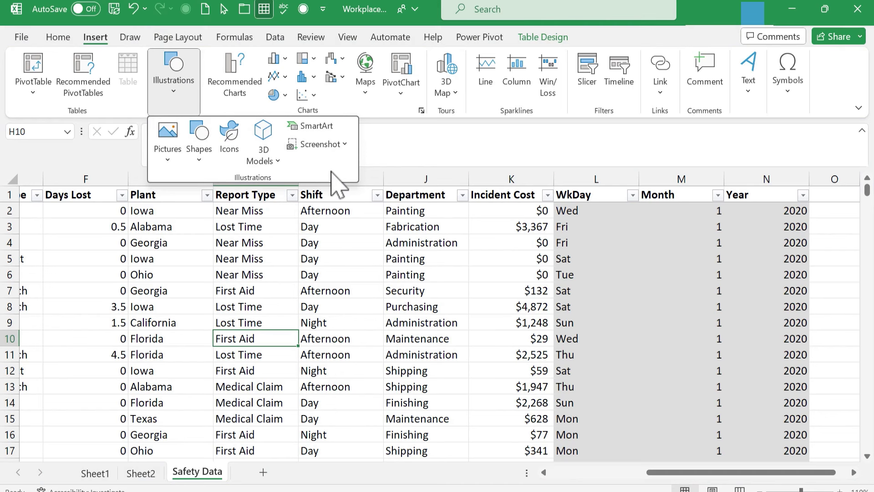
pyautogui.click(171, 86)
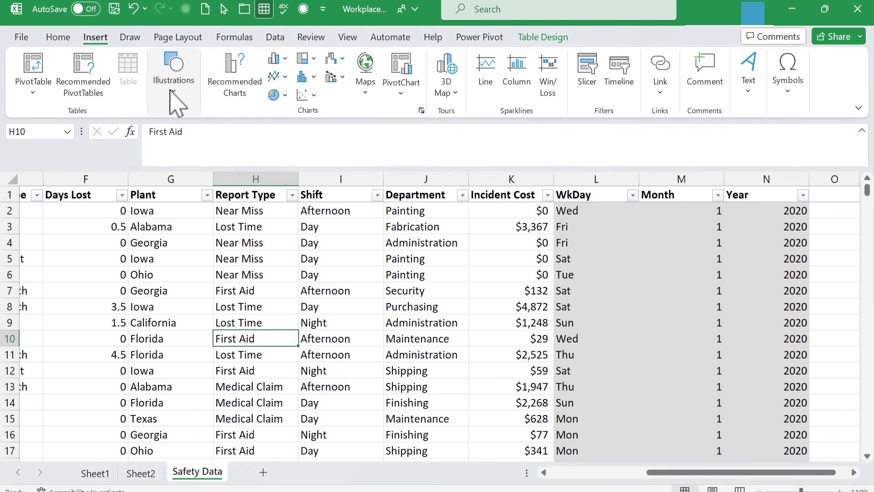
pyautogui.click(174, 101)
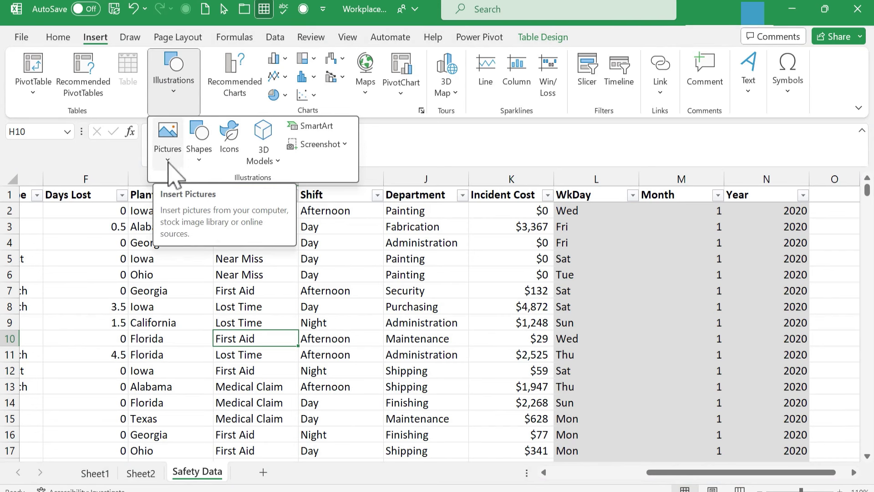
pyautogui.click(168, 160)
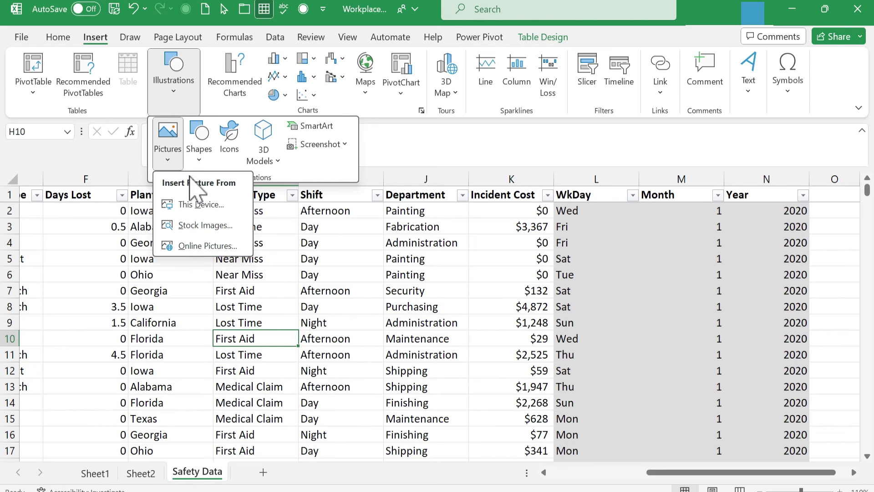
pyautogui.click(190, 205)
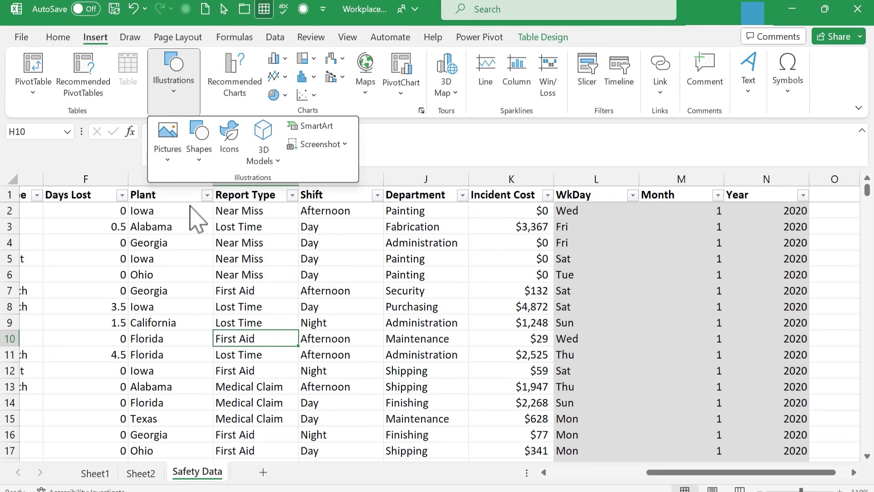
pyautogui.click(53, 195)
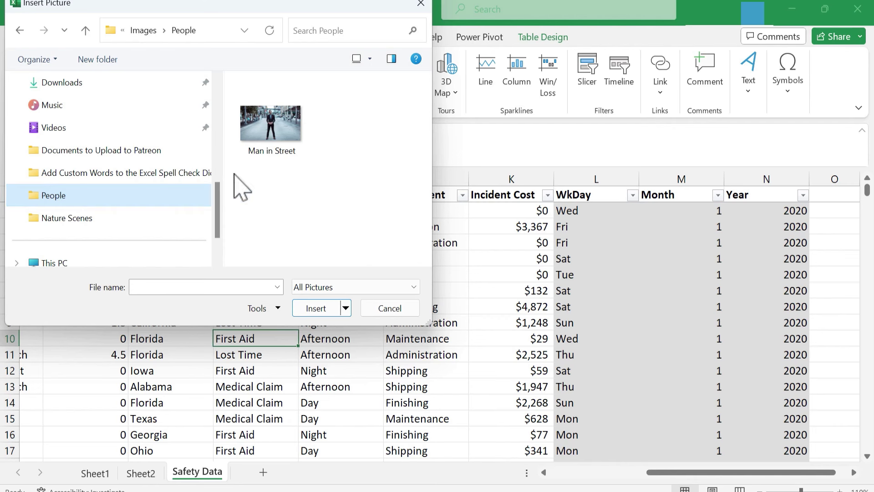
pyautogui.doubleClick(292, 137)
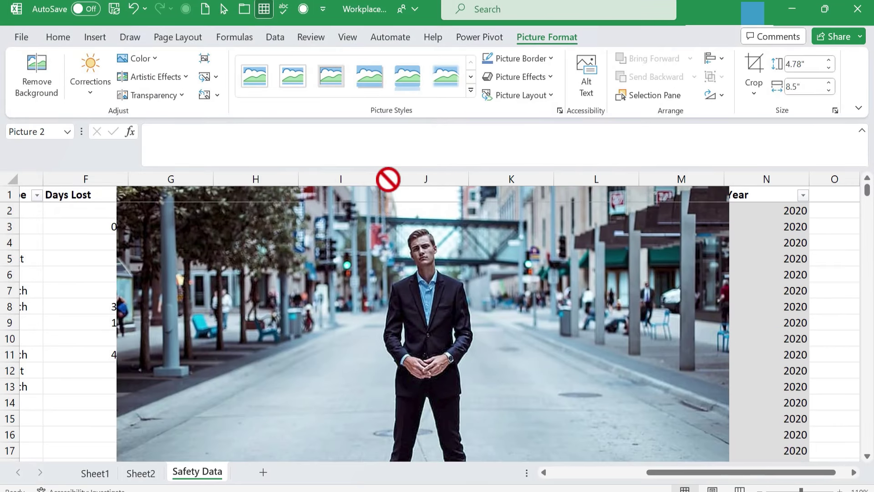
# Shrink the street picture to about 0.93" by 1.66" and place it over columns J and K, around rows 6 to 10.
pyautogui.moveTo(389, 179); pyautogui.dragTo(346, 194)
pyautogui.moveTo(213, 331); pyautogui.dragTo(403, 420)
pyautogui.moveTo(451, 422); pyautogui.dragTo(278, 190)
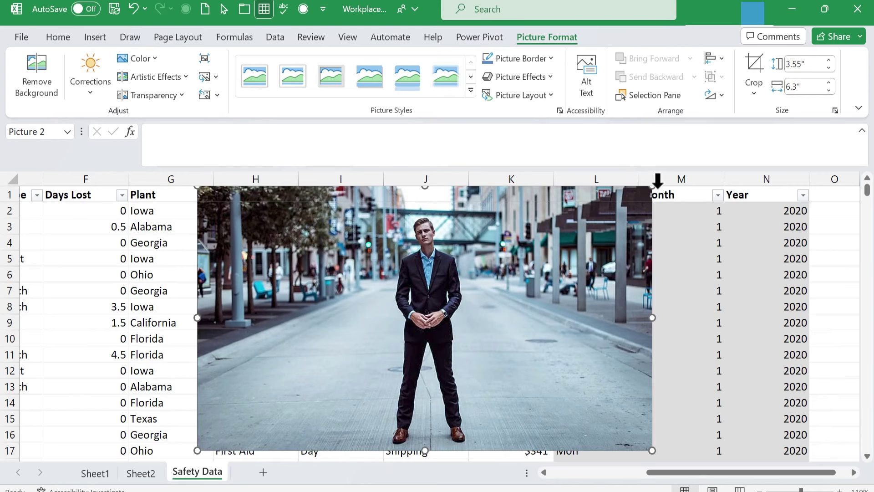
pyautogui.moveTo(653, 187); pyautogui.dragTo(318, 381)
pyautogui.moveTo(282, 432); pyautogui.dragTo(477, 321)
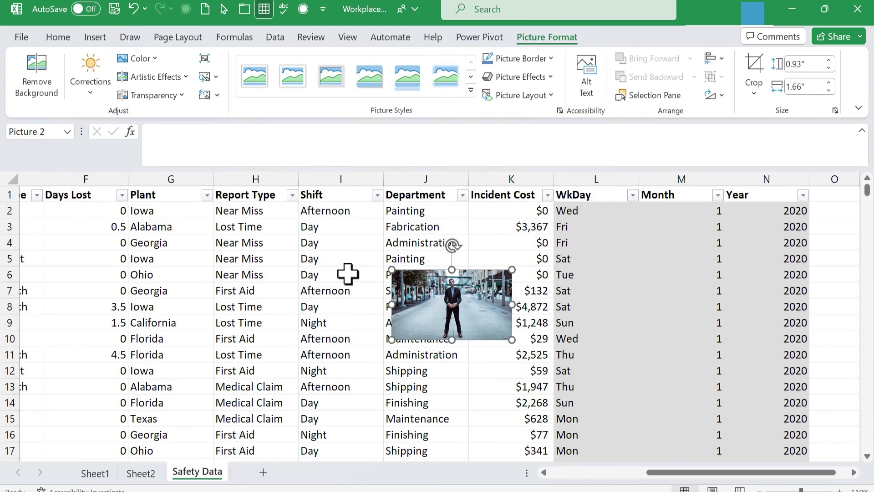
# Search the stock images for "First aid" and insert the picture of the red first aid kit.
pyautogui.click(95, 38)
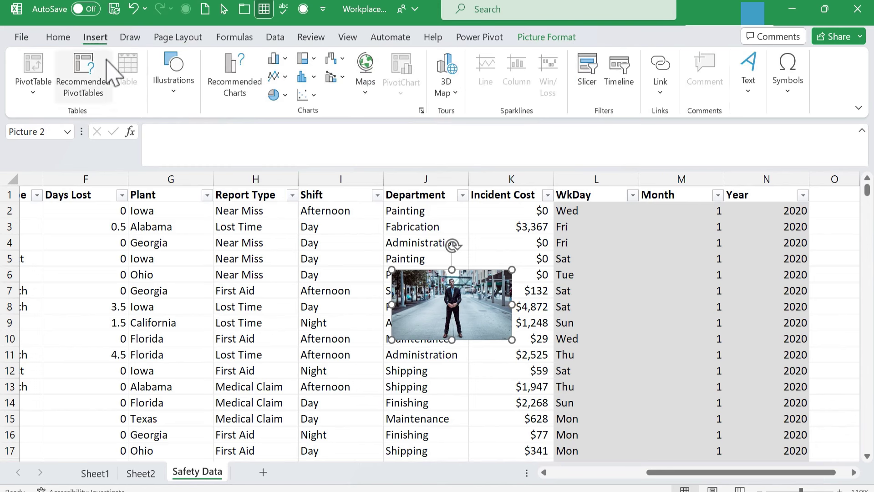
pyautogui.click(165, 100)
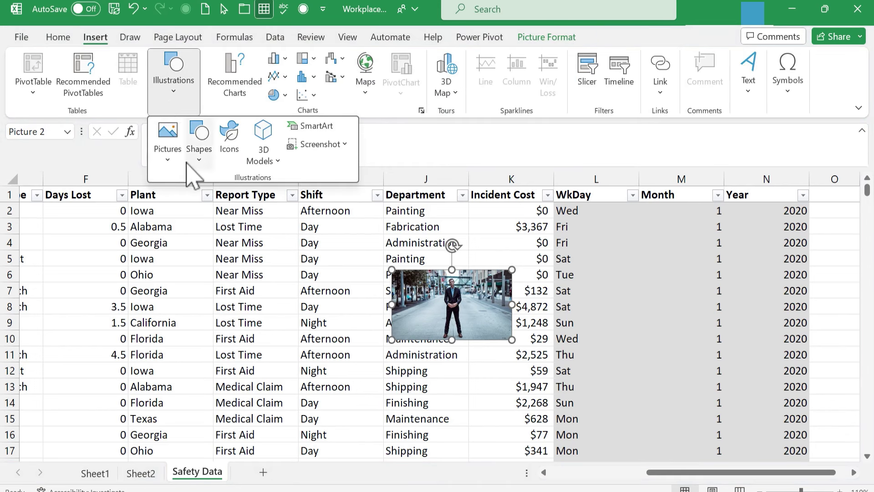
pyautogui.click(163, 164)
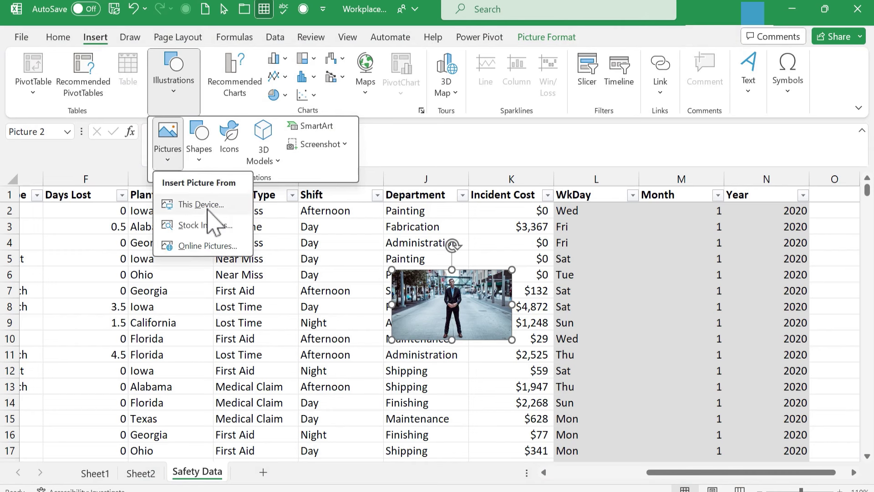
pyautogui.click(190, 228)
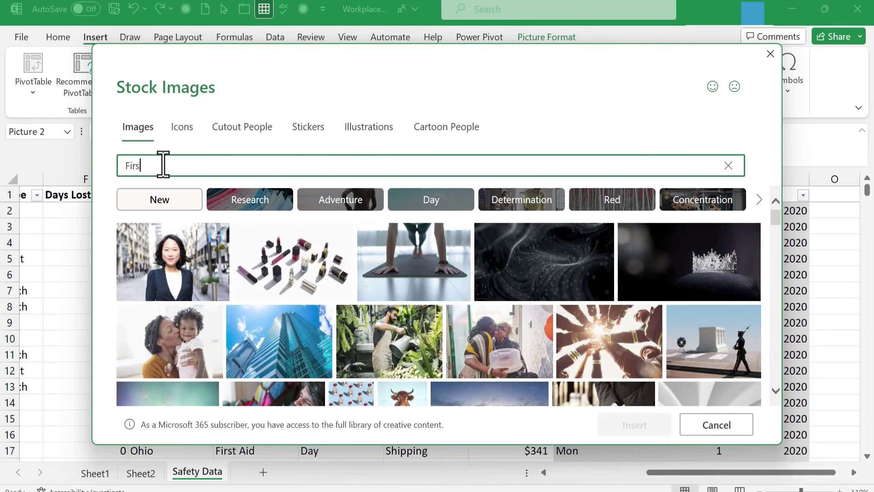
pyautogui.write('First aid')
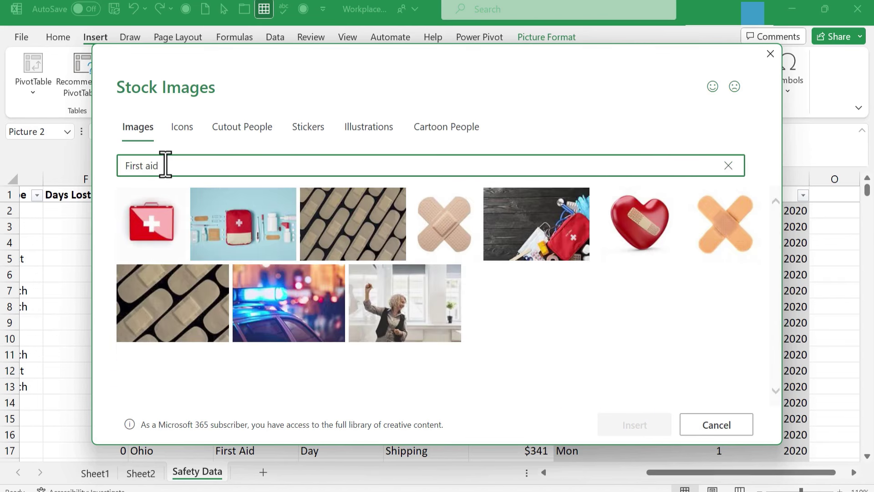
pyautogui.click(146, 224)
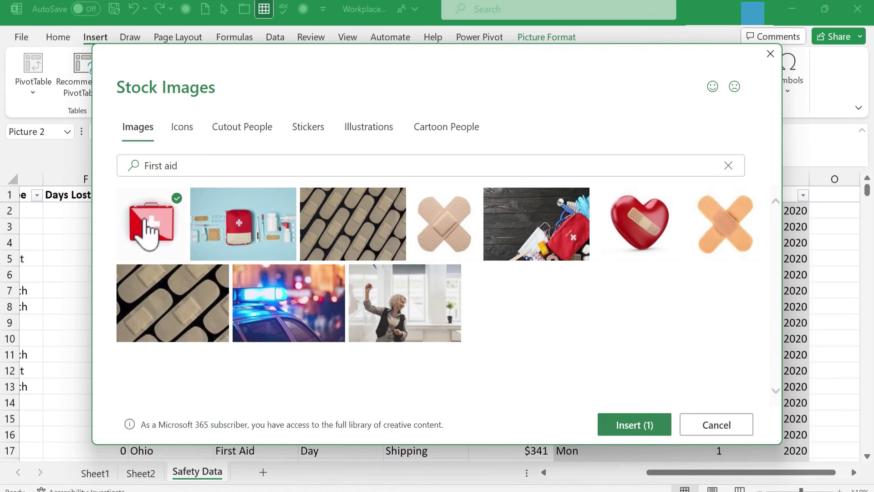
pyautogui.click(631, 428)
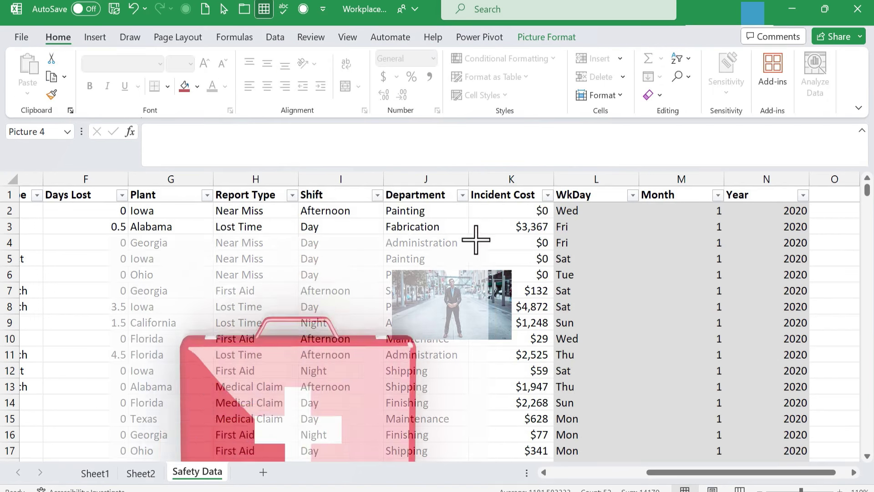
# Shrink the first aid kit image to about 0.62" by 0.62" and place it beside the First Aid entry in H7.
pyautogui.moveTo(476, 240); pyautogui.dragTo(268, 418)
pyautogui.moveTo(234, 446); pyautogui.dragTo(336, 255)
pyautogui.moveTo(320, 318); pyautogui.dragTo(314, 283)
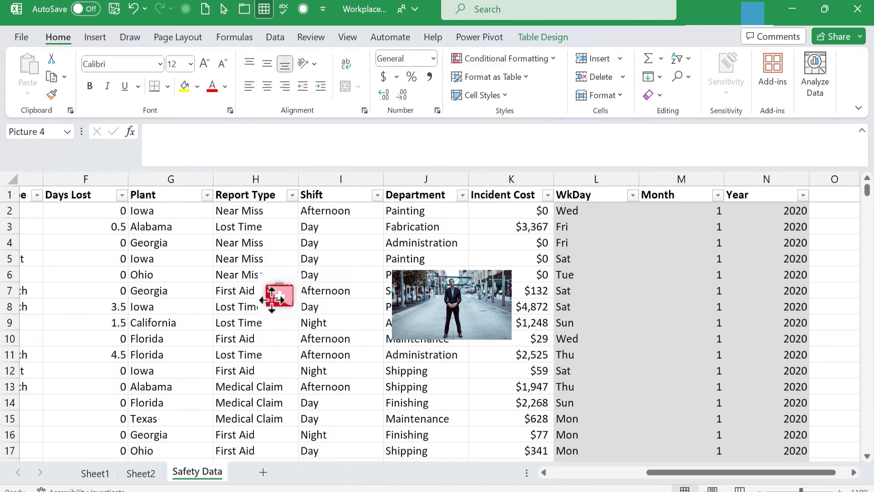
pyautogui.moveTo(279, 295)
pyautogui.mouseDown()
pyautogui.moveTo(256, 293)
pyautogui.moveTo(282, 299)
pyautogui.mouseUp()
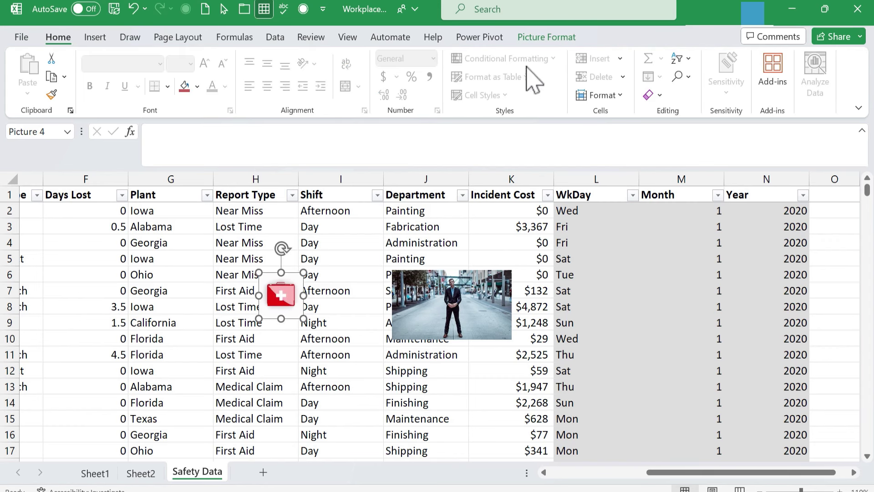
# Remove the background from the first aid kit image and reposition it next to First Aid in H7.
pyautogui.click(547, 37)
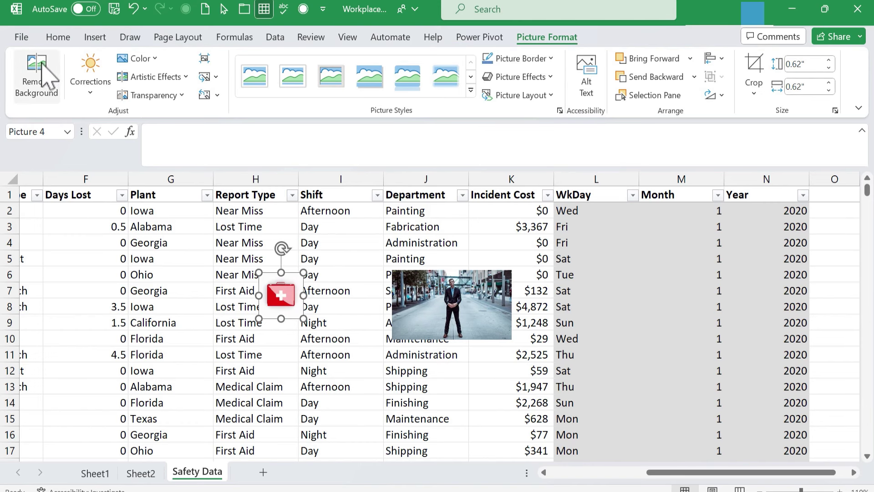
pyautogui.click(31, 90)
pyautogui.click(277, 294)
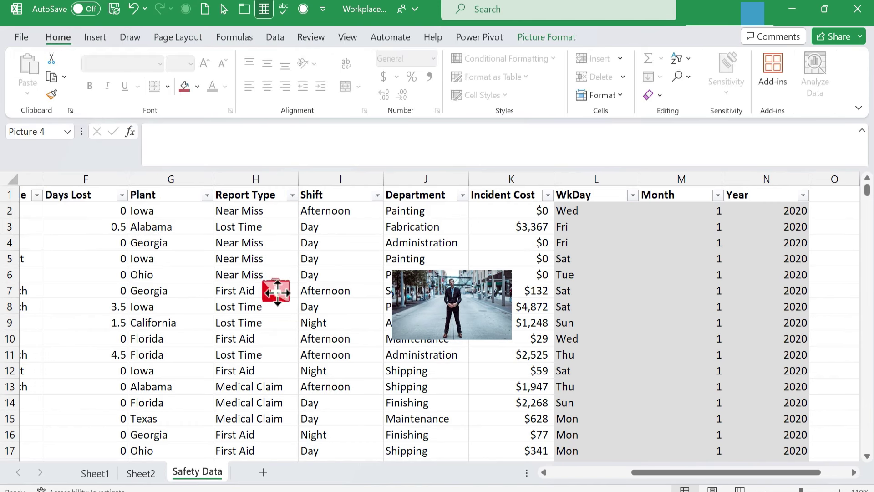
pyautogui.moveTo(276, 298); pyautogui.dragTo(302, 268)
# Search the online pictures for "band aid" and insert the image of two crossed adhesive bandages.
pyautogui.click(94, 37)
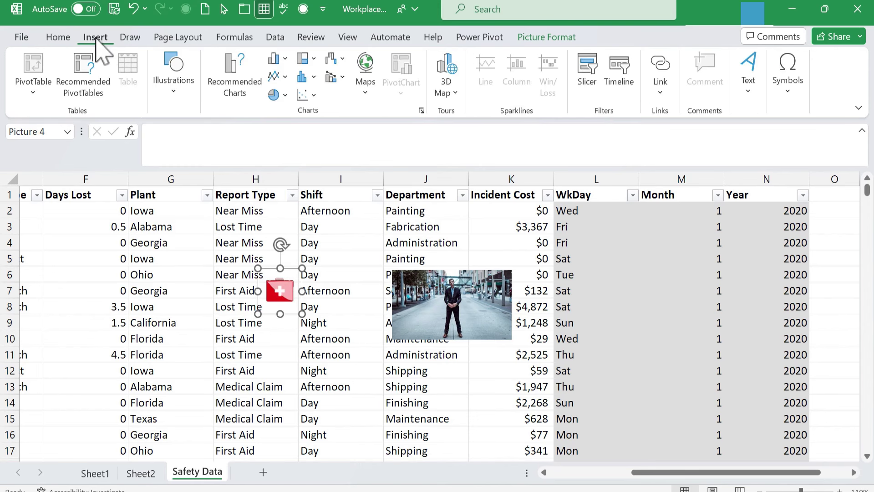
pyautogui.click(174, 98)
pyautogui.click(168, 159)
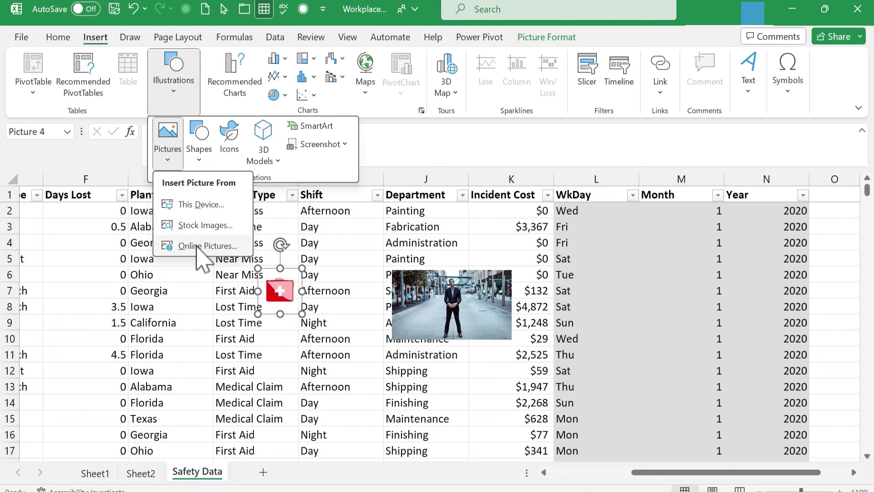
pyautogui.click(202, 247)
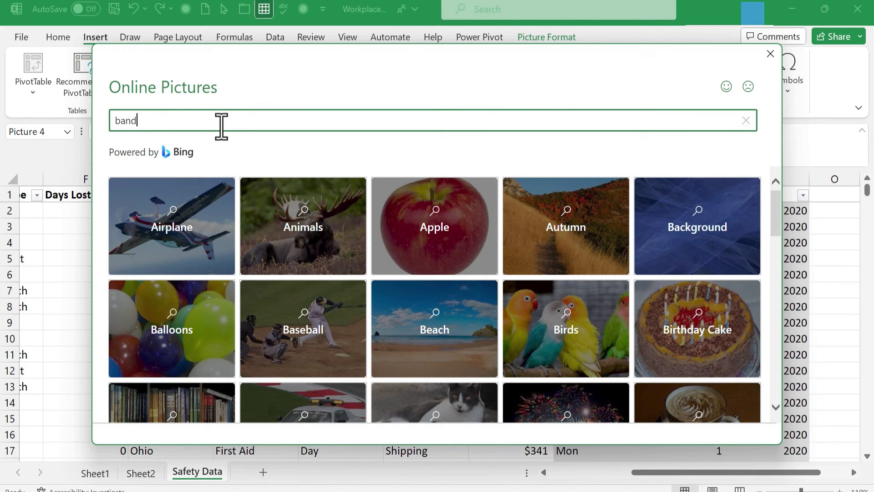
pyautogui.write('id')
pyautogui.press('Return')
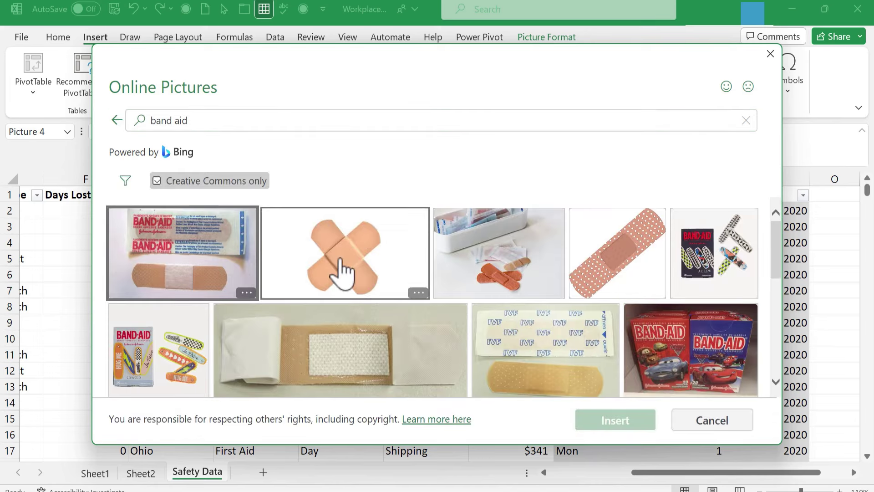
pyautogui.click(341, 272)
pyautogui.click(639, 420)
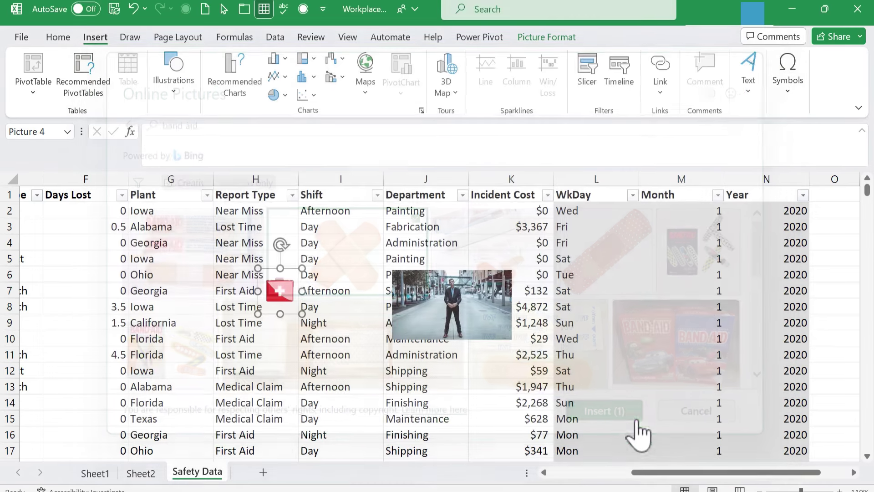
# Reposition the bandage picture and remove its background, keeping the automatically marked areas.
pyautogui.moveTo(477, 382); pyautogui.dragTo(359, 280)
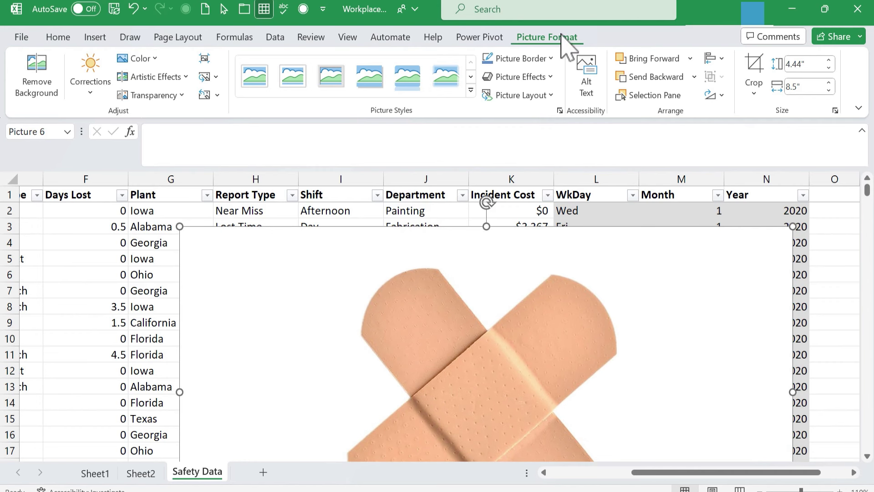
pyautogui.click(31, 64)
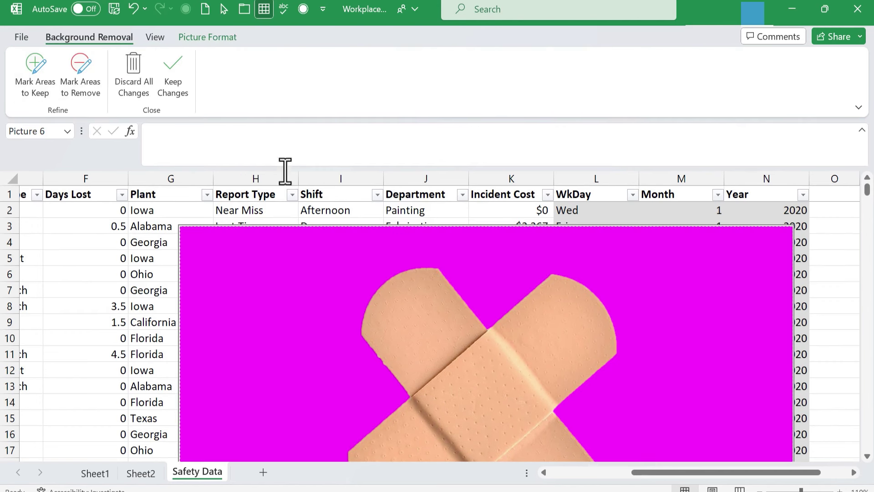
pyautogui.click(175, 87)
# Shrink the bandage picture to about 0.48" by 0.91" and place it just below the first aid kit image.
pyautogui.moveTo(465, 318); pyautogui.dragTo(396, 280)
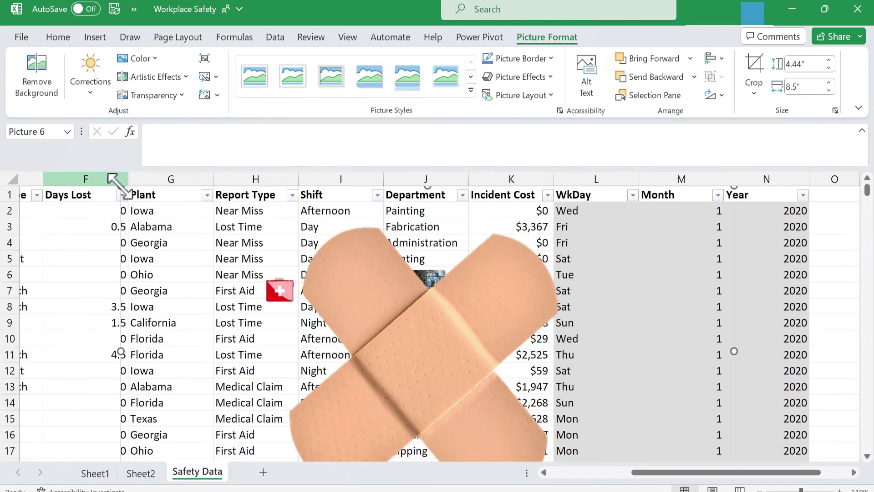
pyautogui.moveTo(116, 183); pyautogui.dragTo(528, 394)
pyautogui.moveTo(605, 439); pyautogui.dragTo(414, 326)
pyautogui.moveTo(542, 282); pyautogui.dragTo(403, 358)
pyautogui.moveTo(370, 374); pyautogui.dragTo(281, 315)
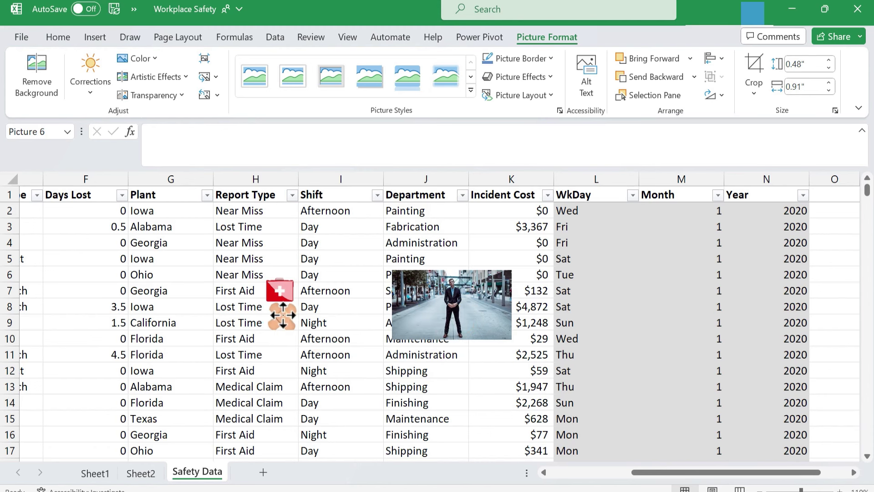
# Draw a freeform scribble about 1.72" high by 2.8" wide across columns K to M and apply the thin red line style.
pyautogui.click(95, 37)
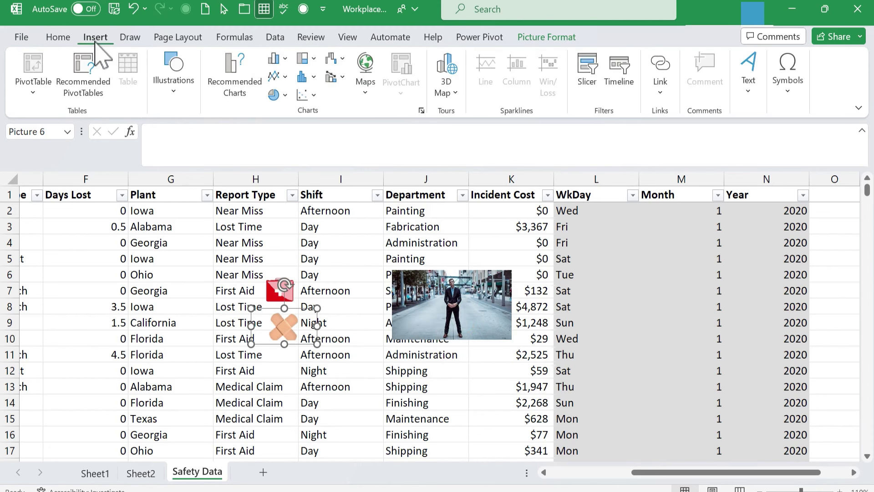
pyautogui.click(168, 102)
pyautogui.click(168, 141)
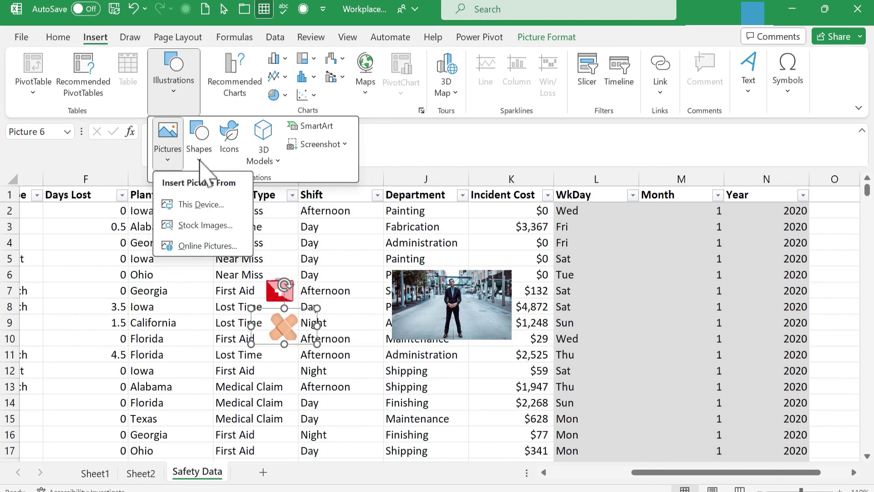
pyautogui.click(199, 159)
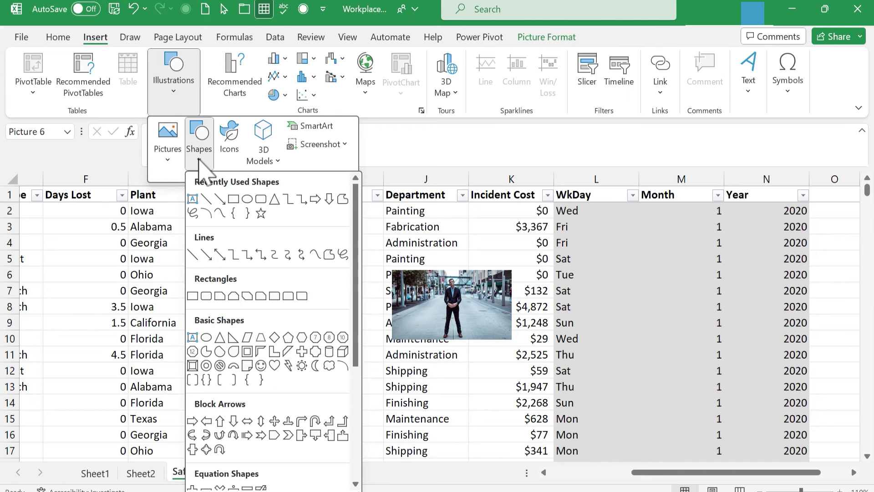
pyautogui.click(203, 159)
pyautogui.click(205, 162)
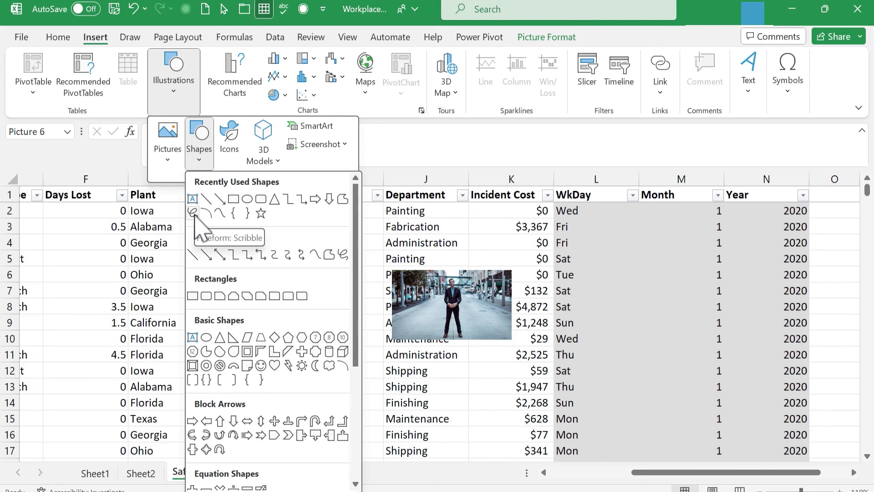
pyautogui.click(194, 214)
pyautogui.moveTo(469, 221)
pyautogui.mouseDown()
pyautogui.moveTo(627, 325)
pyautogui.moveTo(594, 255)
pyautogui.moveTo(667, 255)
pyautogui.mouseUp()
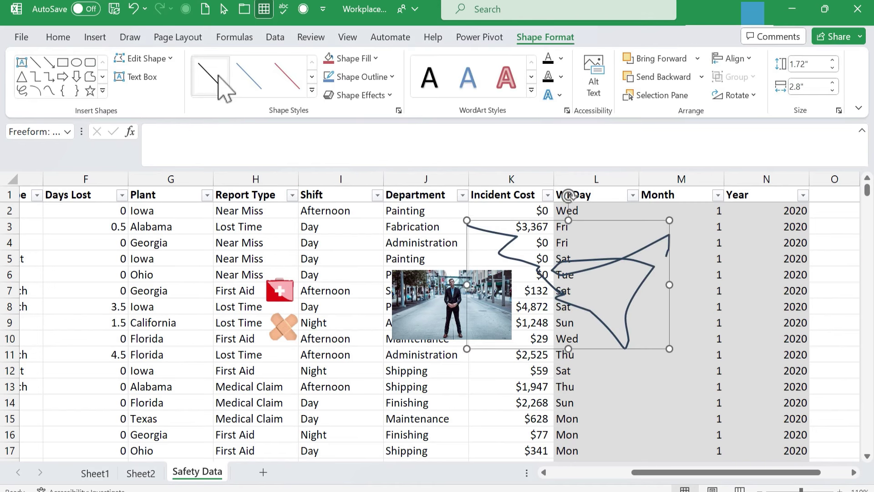
pyautogui.click(290, 89)
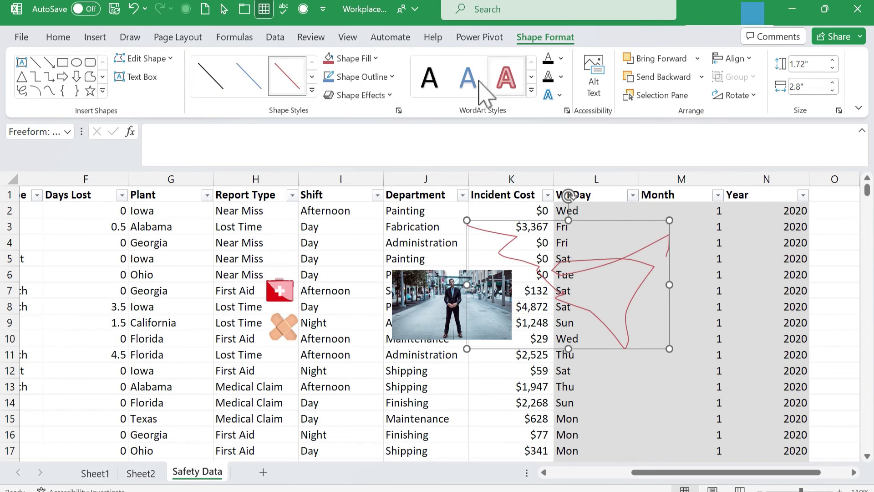
# Draw a small five-point star over the Shift column, spanning roughly rows 4 to 7.
pyautogui.click(94, 37)
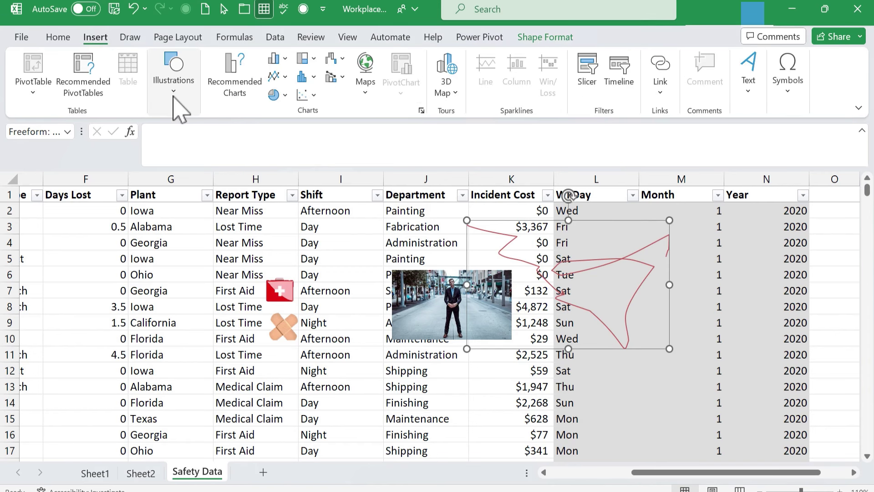
pyautogui.click(175, 92)
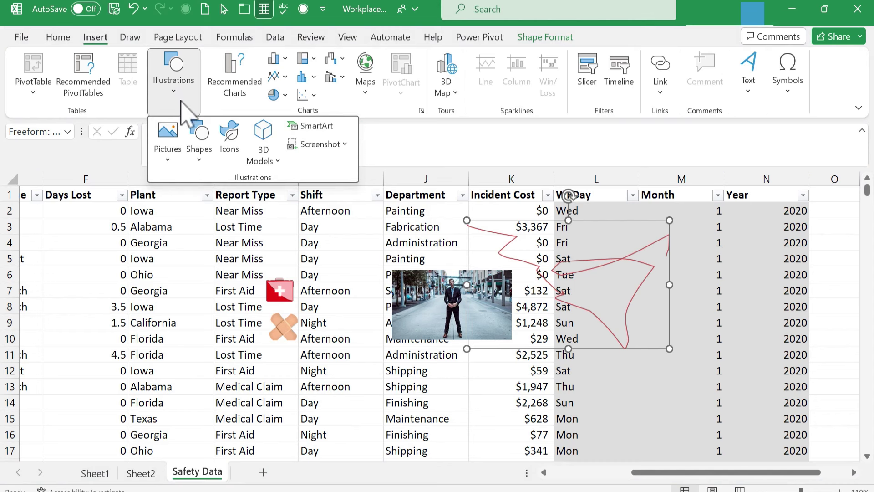
pyautogui.click(198, 159)
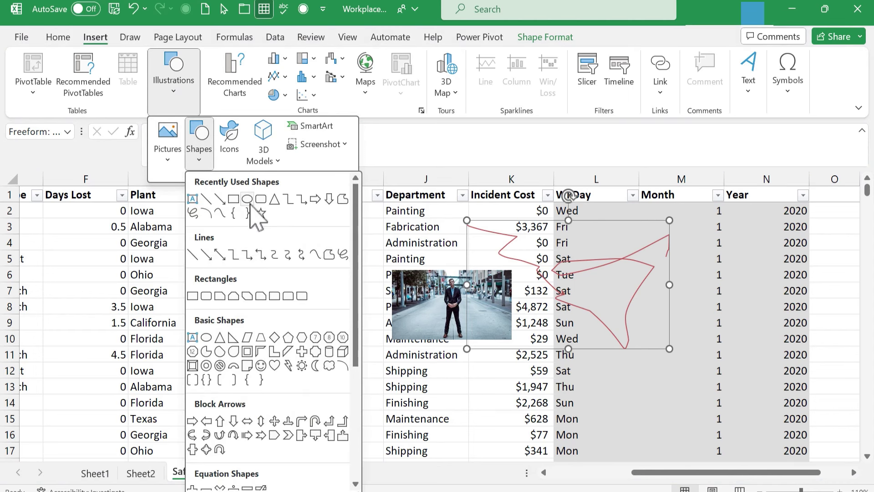
pyautogui.click(261, 213)
pyautogui.moveTo(314, 236); pyautogui.dragTo(349, 288)
pyautogui.press('shift')
# Draw a thought bubble callout about 1.1" by 1.47" over the Plant and Report Type columns, reading "What's happening in Florida?".
pyautogui.click(95, 37)
pyautogui.click(175, 82)
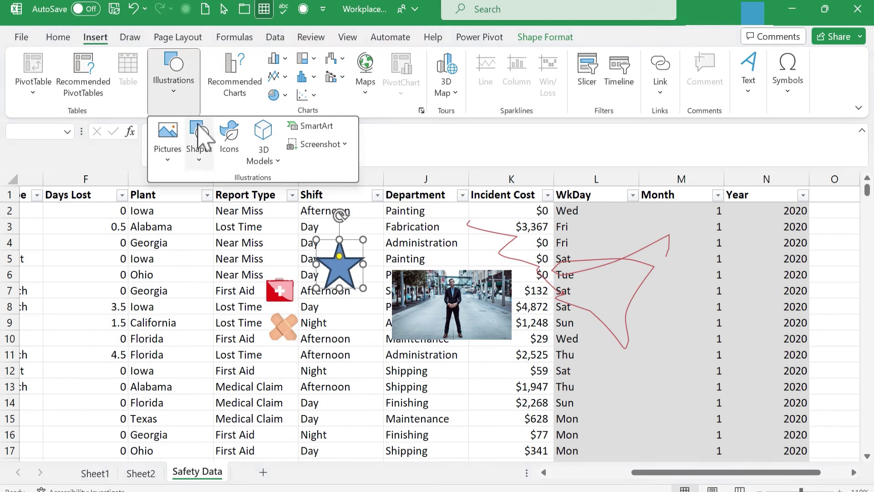
pyautogui.click(201, 146)
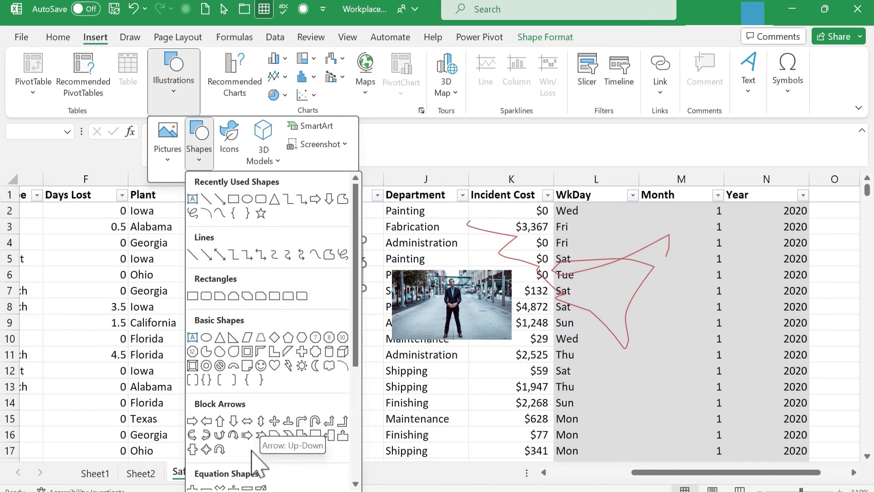
pyautogui.scroll(-4, 260, 451)
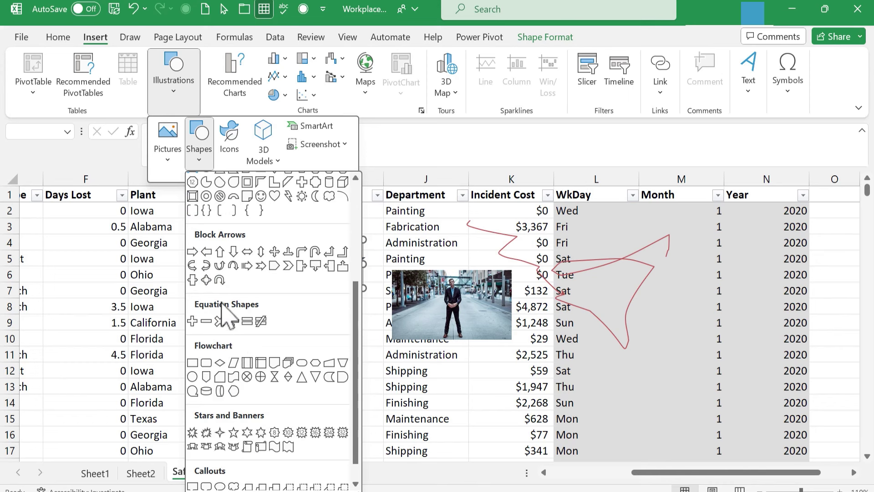
pyautogui.scroll(-1, 353, 426)
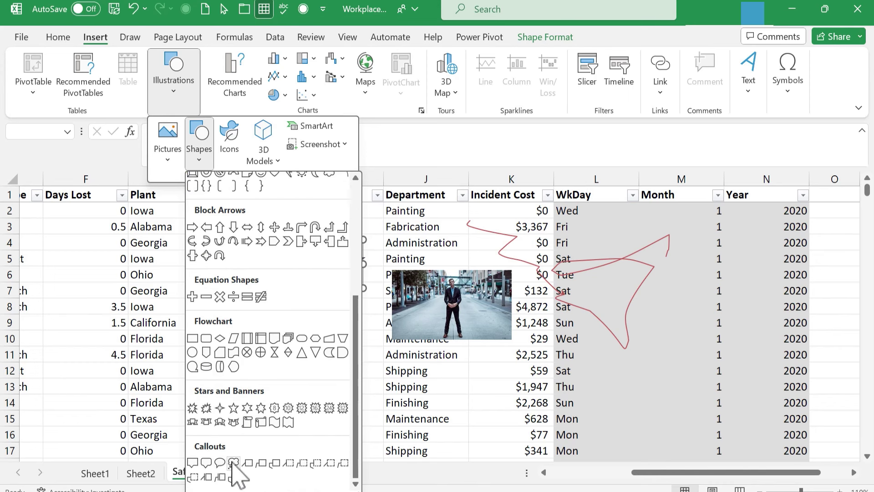
pyautogui.click(234, 463)
pyautogui.moveTo(173, 236); pyautogui.dragTo(278, 318)
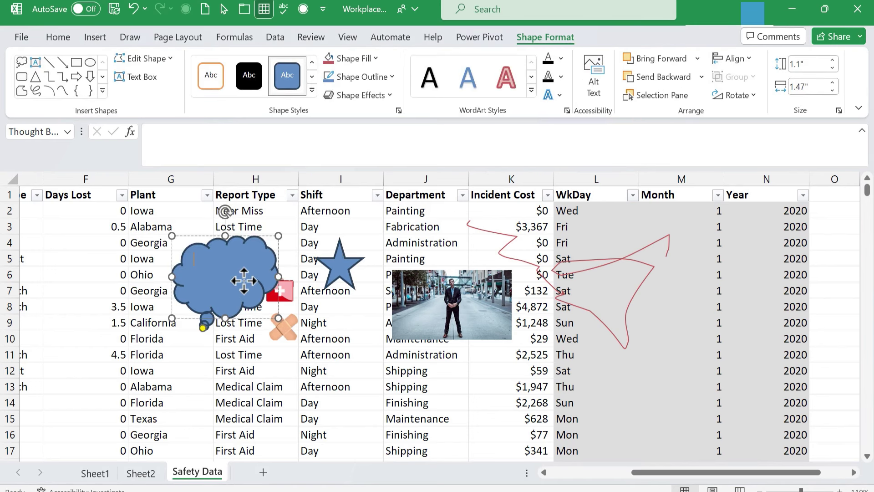
# Search the stock icons for "clock" and insert the solid black stopwatch icon.
pyautogui.click(94, 37)
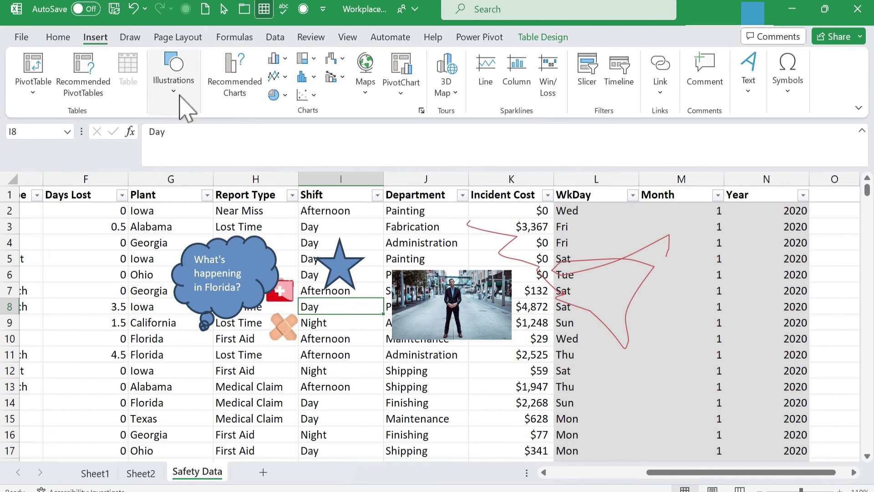
pyautogui.click(180, 97)
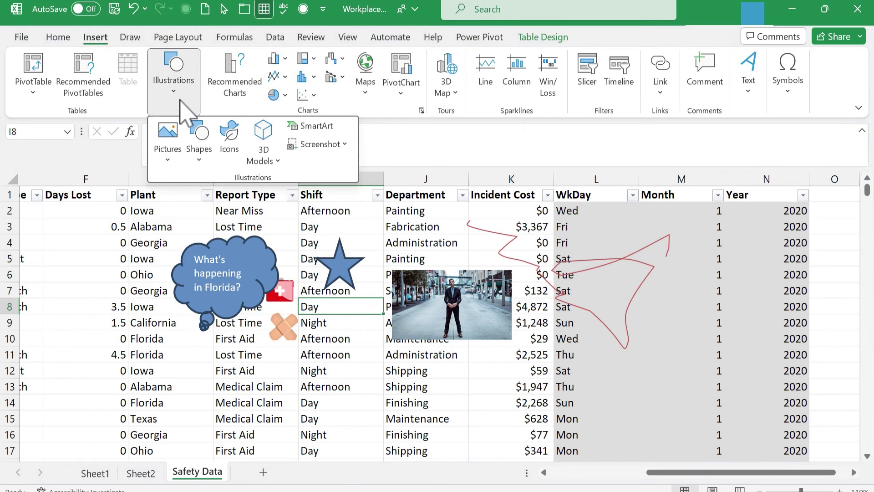
pyautogui.click(203, 160)
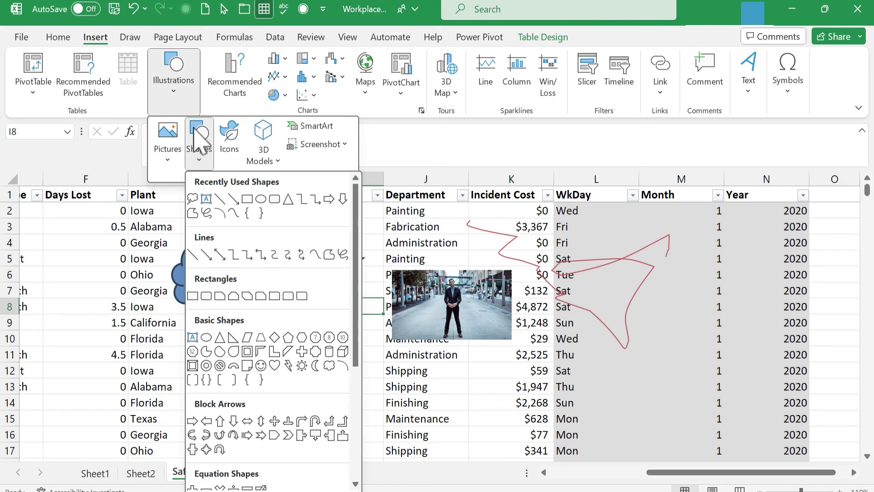
pyautogui.click(230, 143)
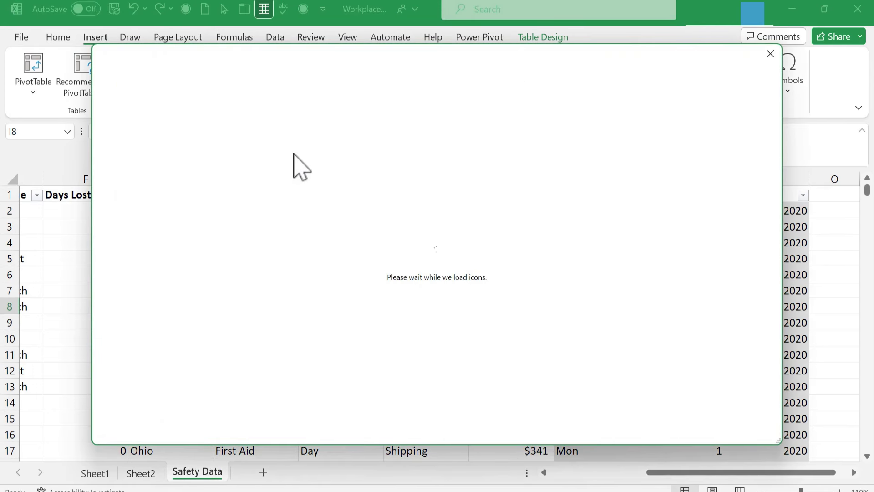
pyautogui.write('clock')
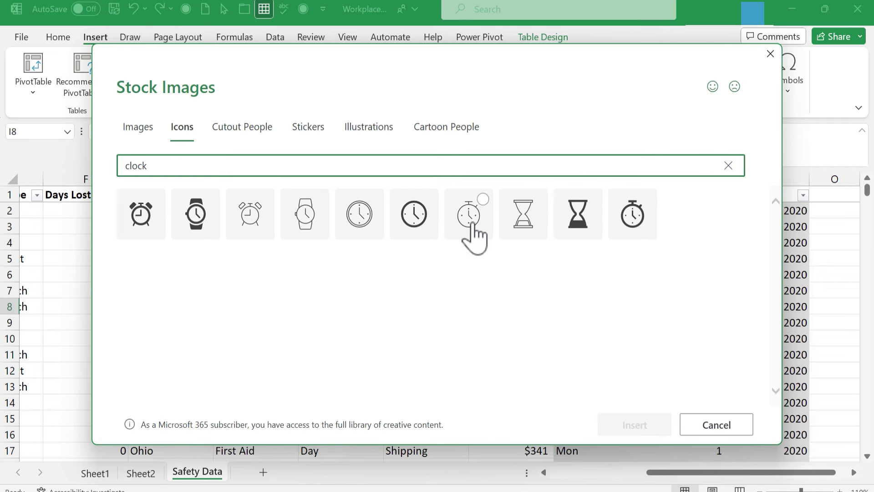
pyautogui.click(638, 229)
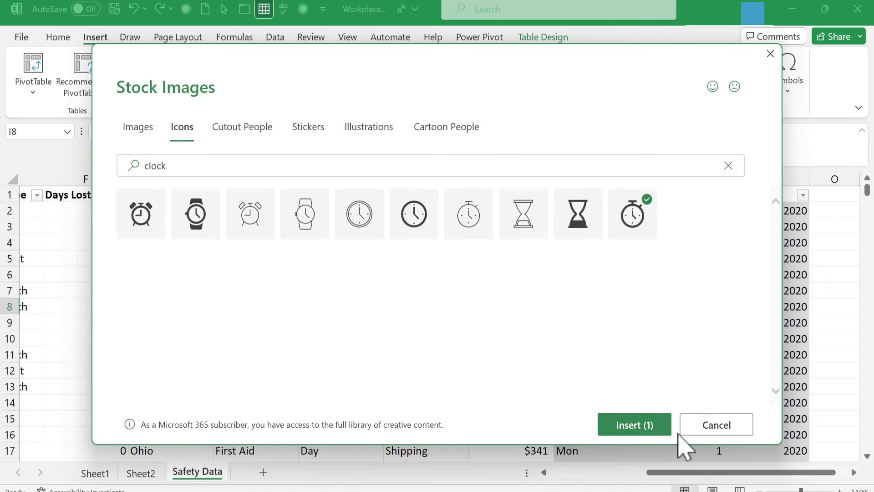
pyautogui.click(642, 427)
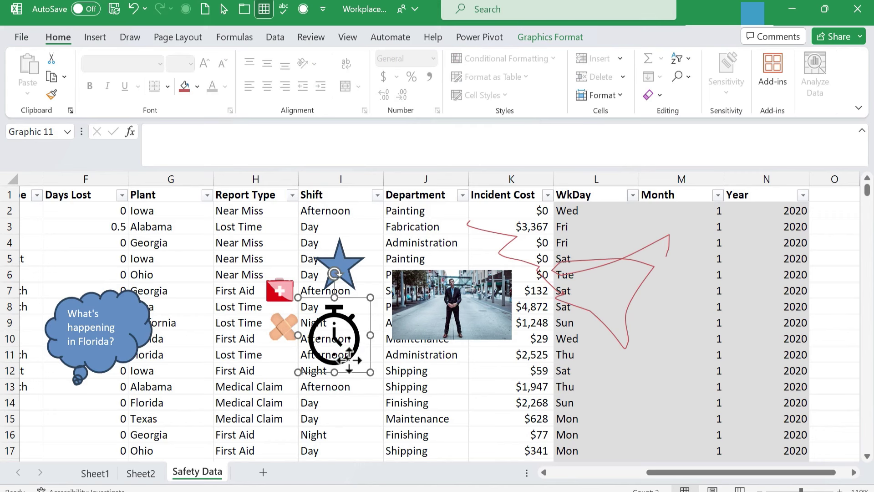
# Shrink the stopwatch icon and place it next to Lost Time in H3.
pyautogui.moveTo(349, 359); pyautogui.dragTo(295, 255)
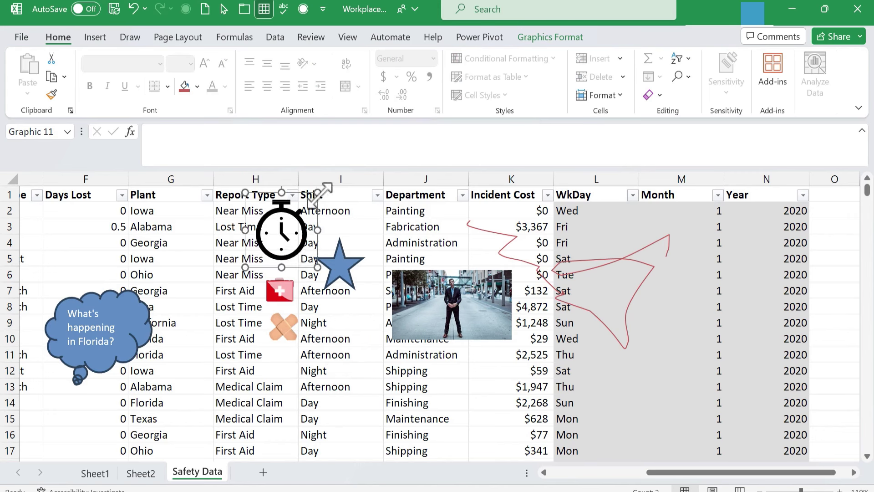
pyautogui.moveTo(317, 194); pyautogui.dragTo(283, 232)
pyautogui.click(95, 37)
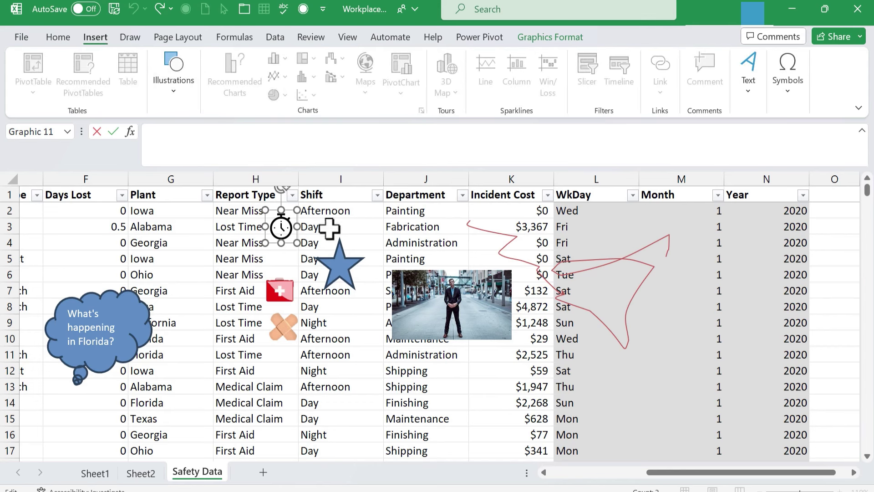
pyautogui.click(357, 226)
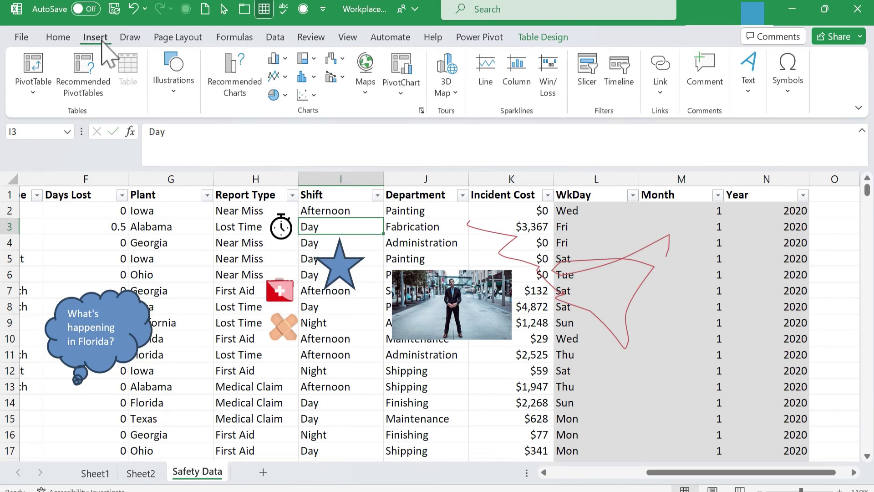
# Search the stock 3D models for "health".
pyautogui.click(174, 89)
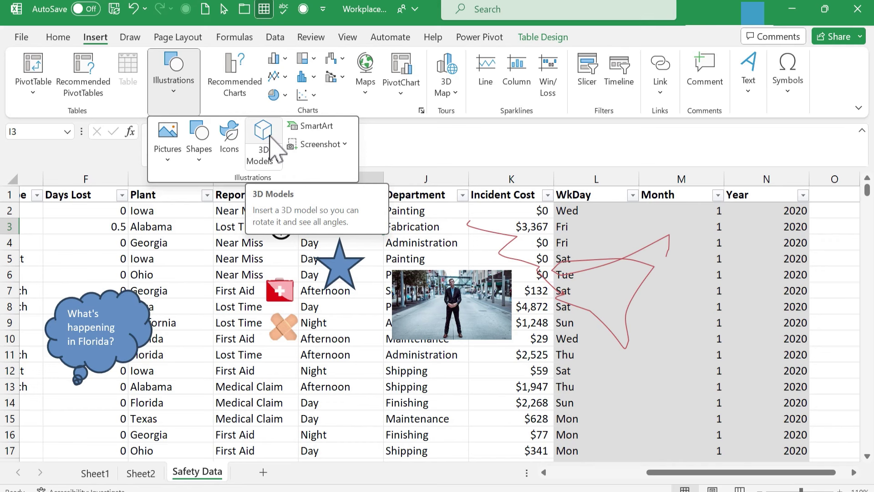
pyautogui.click(272, 165)
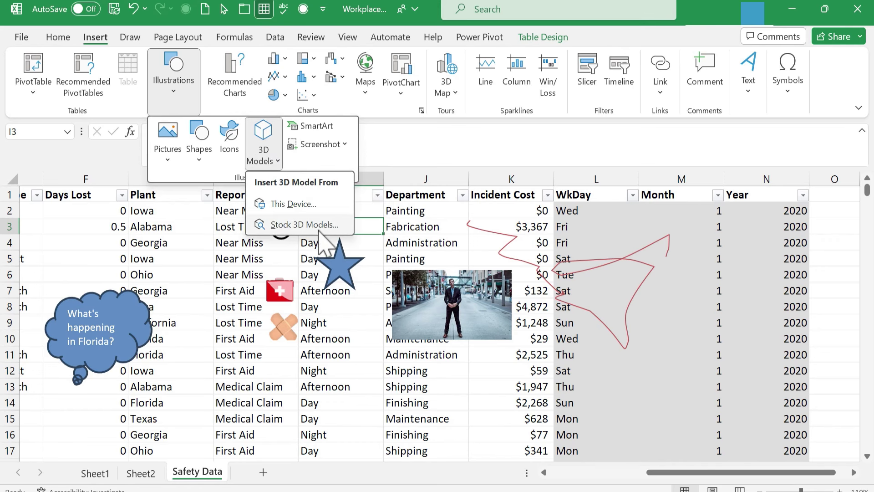
pyautogui.click(269, 156)
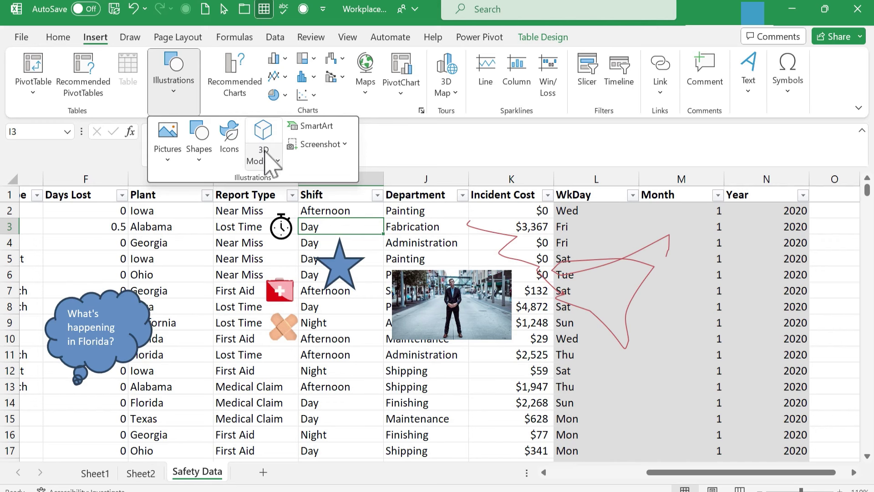
pyautogui.click(265, 160)
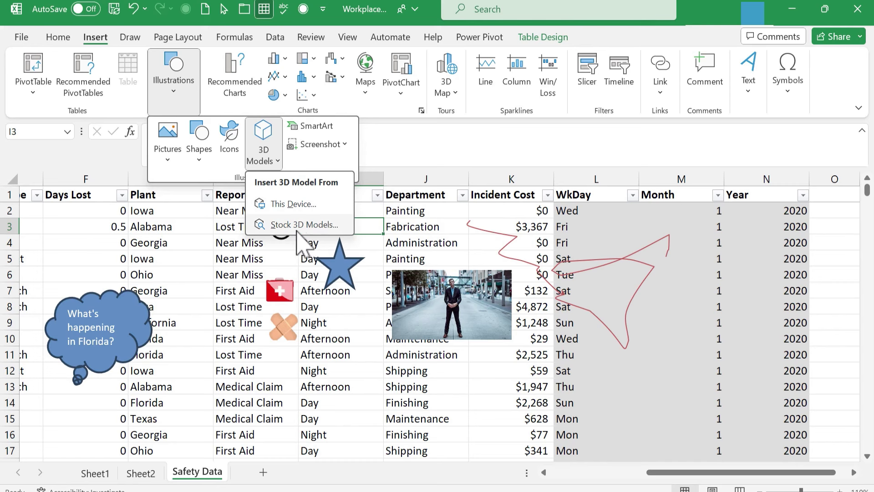
pyautogui.click(300, 226)
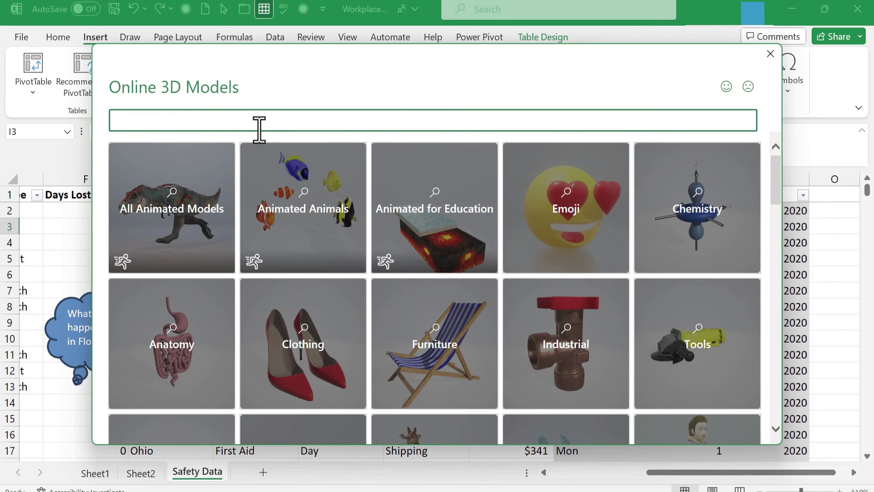
pyautogui.press('Return')
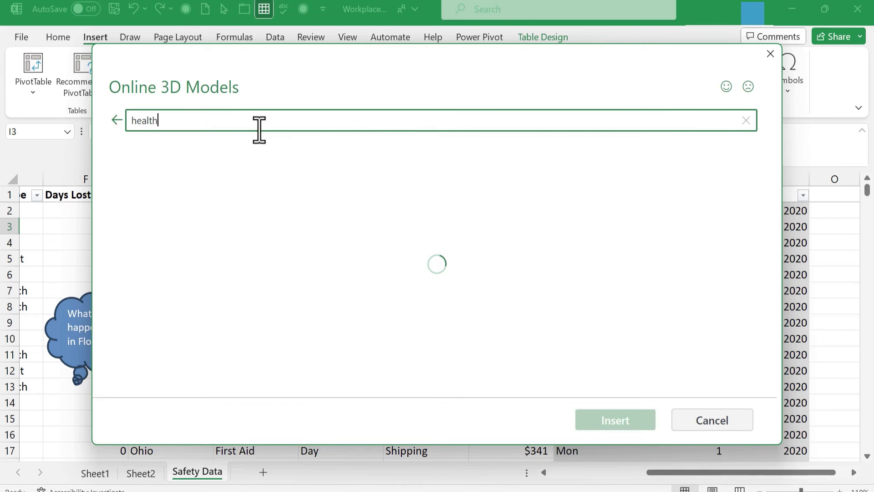
# Insert the orange-and-white traffic cone 3D model from the search results.
pyautogui.scroll(-6, 449, 220)
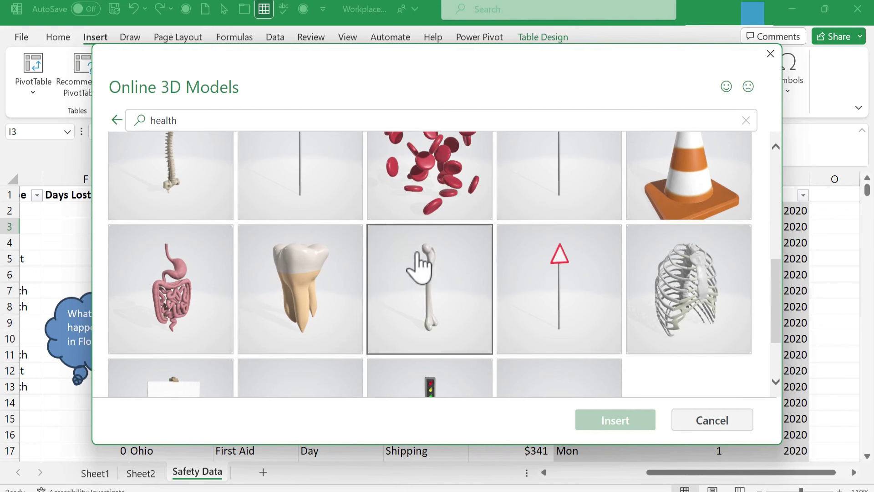
pyautogui.scroll(-3, 416, 259)
pyautogui.scroll(3, 594, 227)
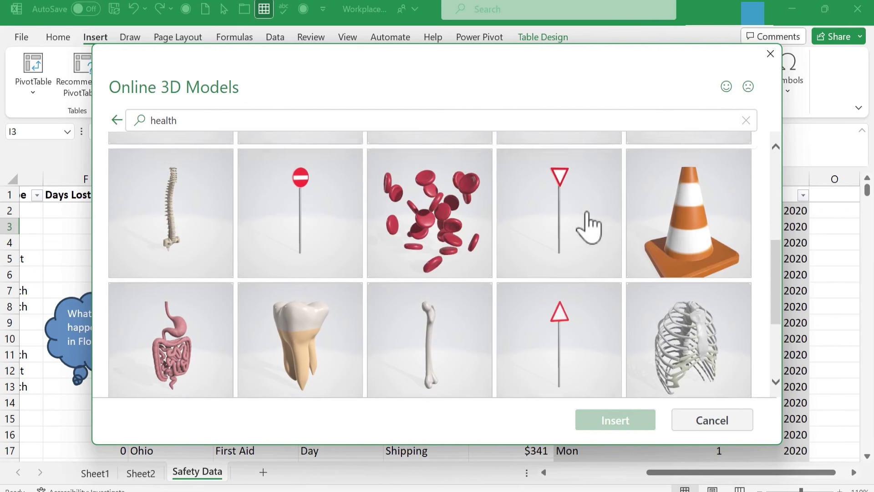
pyautogui.click(696, 257)
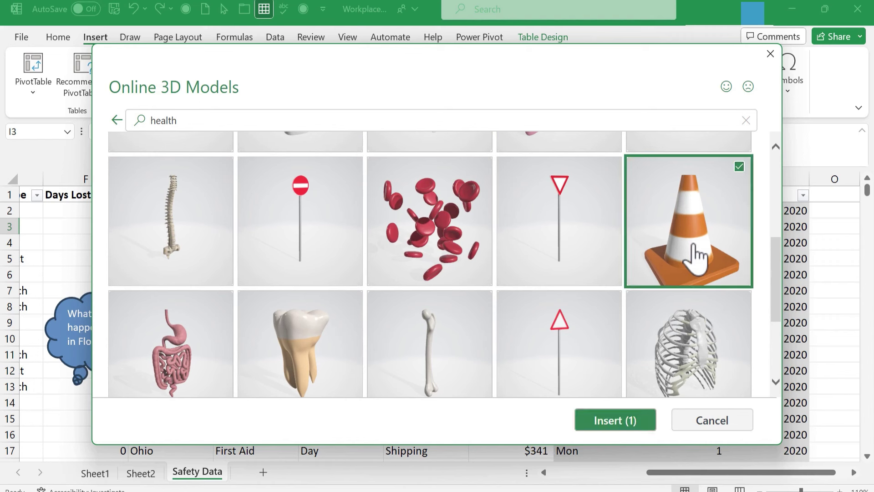
pyautogui.click(615, 421)
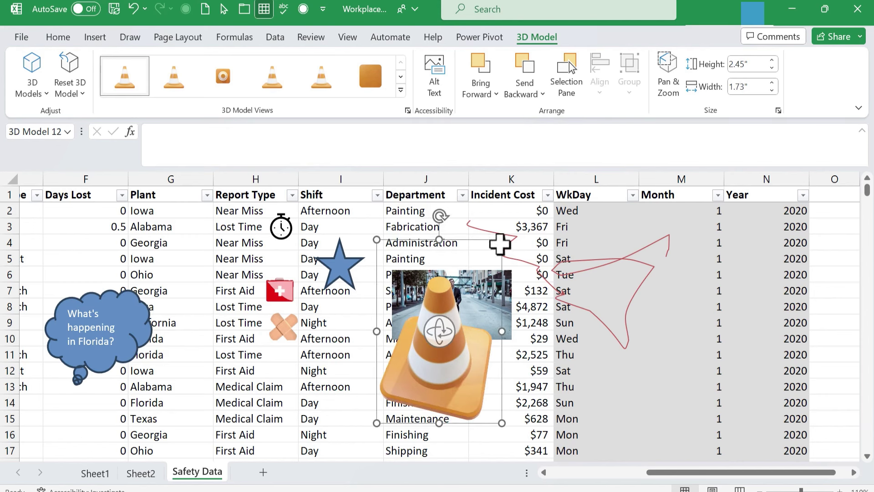
# Shrink the traffic cone model and move it to column O beside rows 2 to 6.
pyautogui.moveTo(501, 240); pyautogui.dragTo(422, 330)
pyautogui.moveTo(426, 363); pyautogui.dragTo(831, 261)
pyautogui.press('Escape')
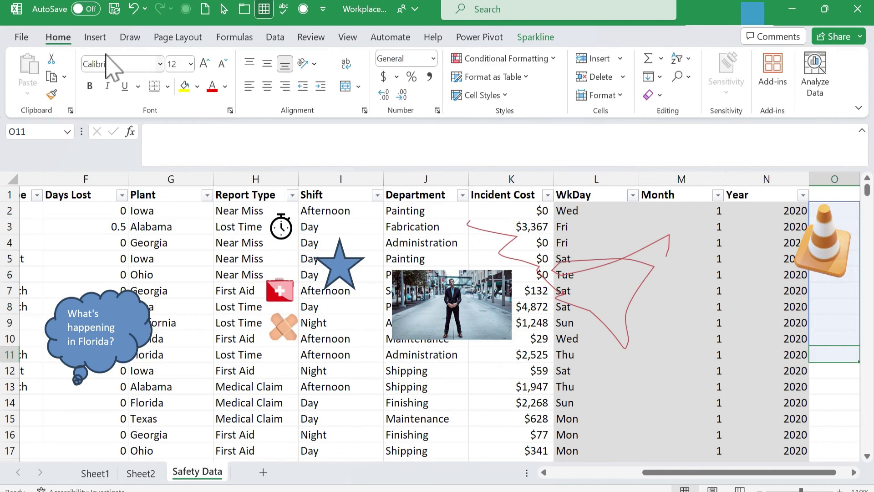
# Insert a Basic Pyramid SmartArt graphic on the Safety Data sheet.
pyautogui.click(94, 37)
pyautogui.click(172, 91)
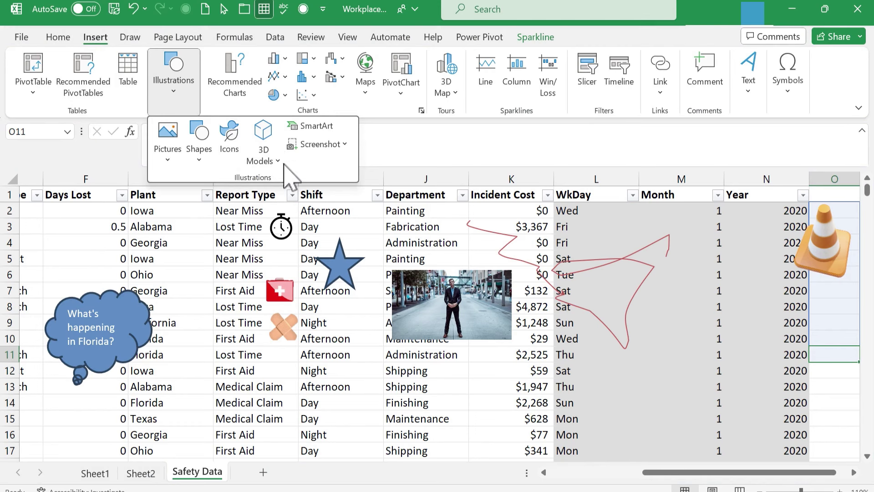
pyautogui.click(315, 128)
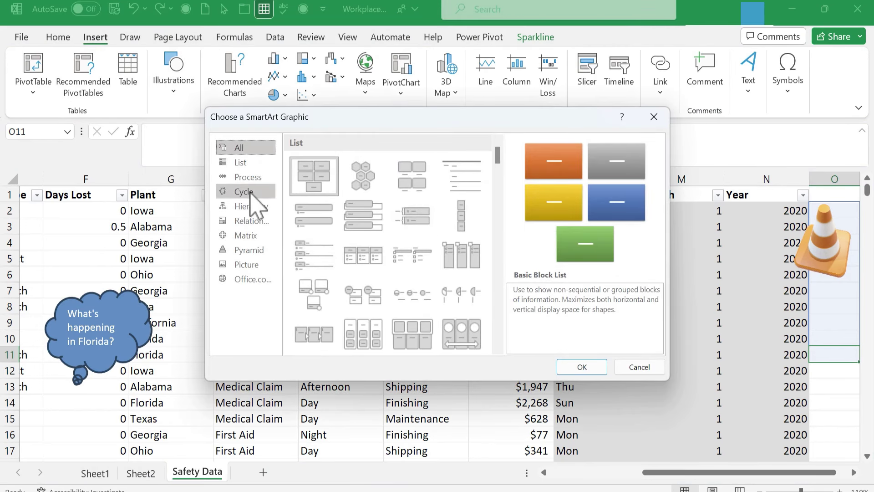
pyautogui.click(269, 253)
pyautogui.click(319, 168)
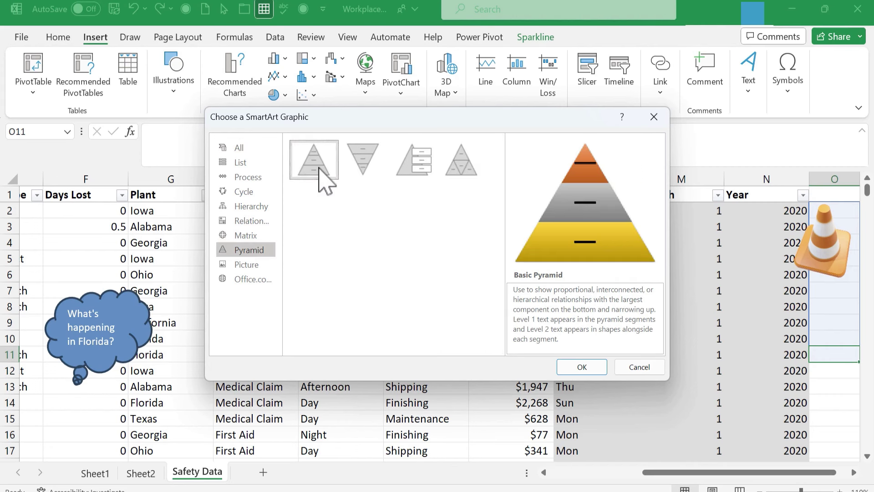
pyautogui.click(582, 368)
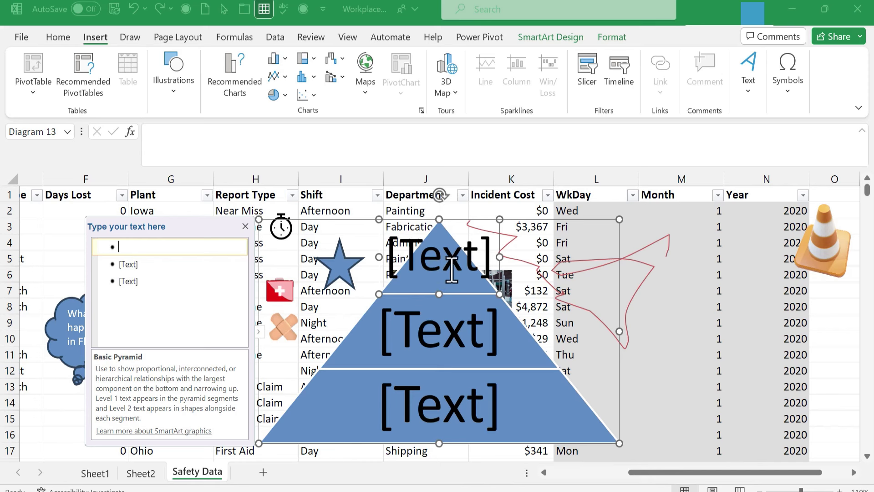
# Label the pyramid levels from top to bottom "No injuries", "Few injuries" and "Many injuries", then deselect the graphic.
pyautogui.click(466, 255)
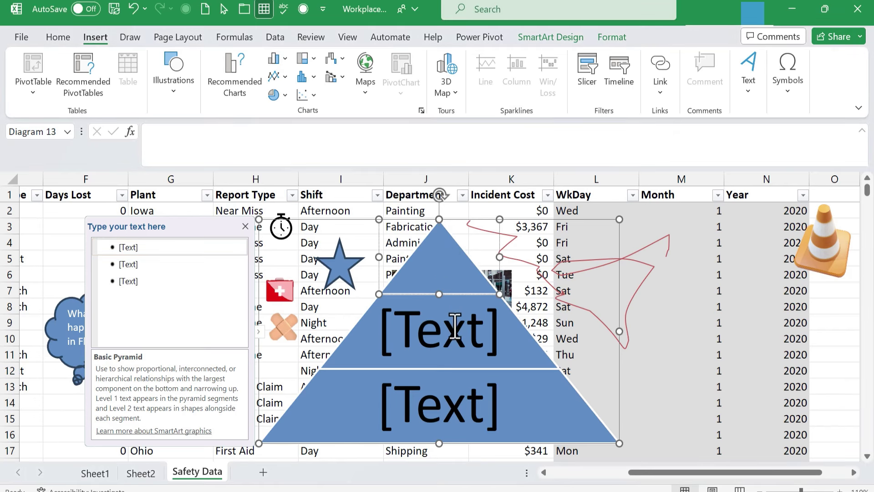
pyautogui.click(163, 249)
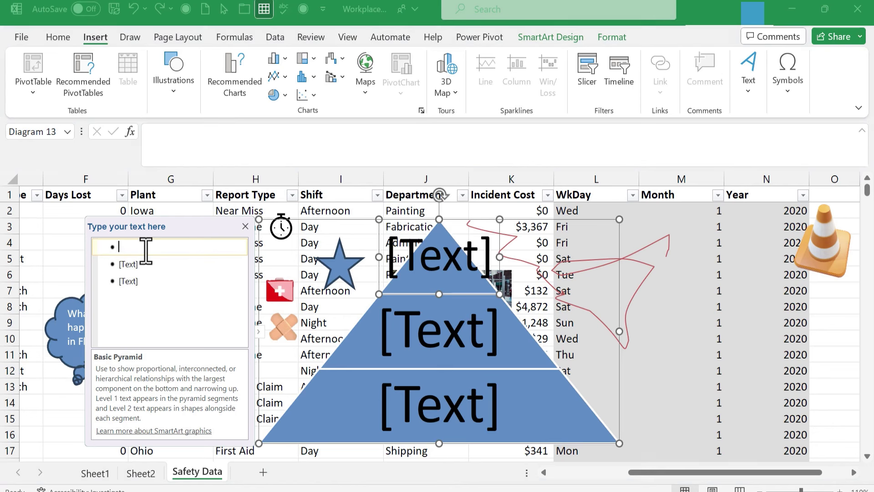
pyautogui.write('No injuries')
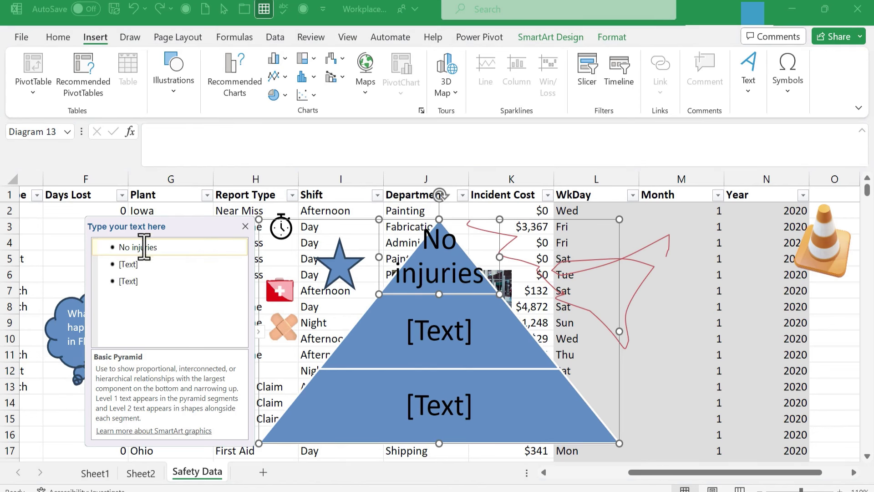
pyautogui.click(131, 265)
pyautogui.write('Few injuries')
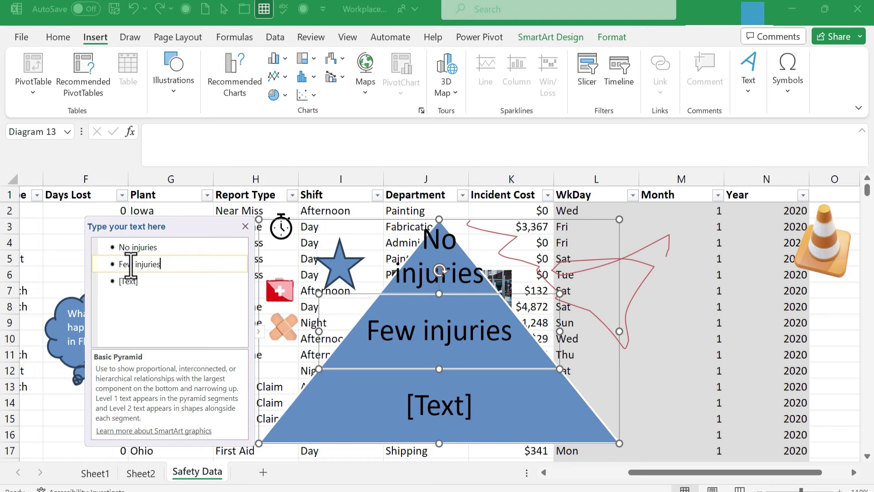
pyautogui.click(128, 281)
pyautogui.write('Many injuries')
pyautogui.press('Escape')
pyautogui.press('Escape')
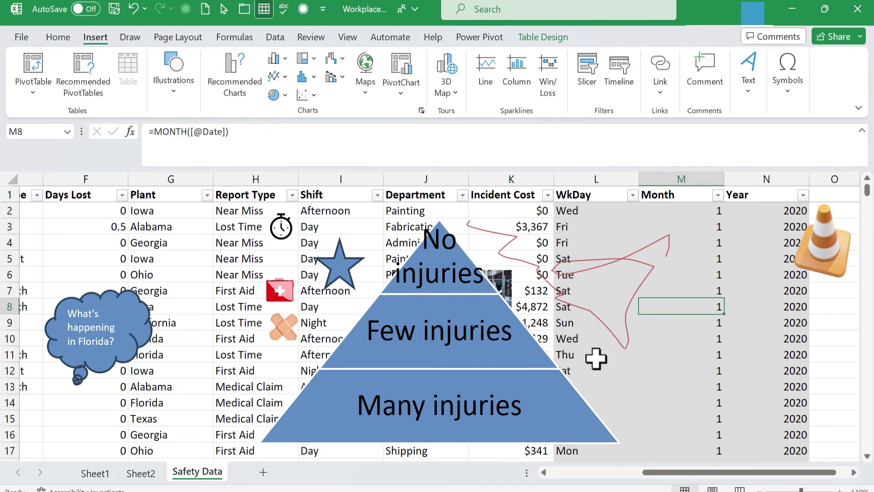
# Undo the pyramid SmartArt and its text, keeping the traffic cone in column O.
pyautogui.hotkey('ctrl', 'z')
pyautogui.hotkey('ctrl', 'z')
pyautogui.hotkey('ctrl', 'z')
pyautogui.hotkey('ctrl', 'z')
pyautogui.hotkey('ctrl', 'z')
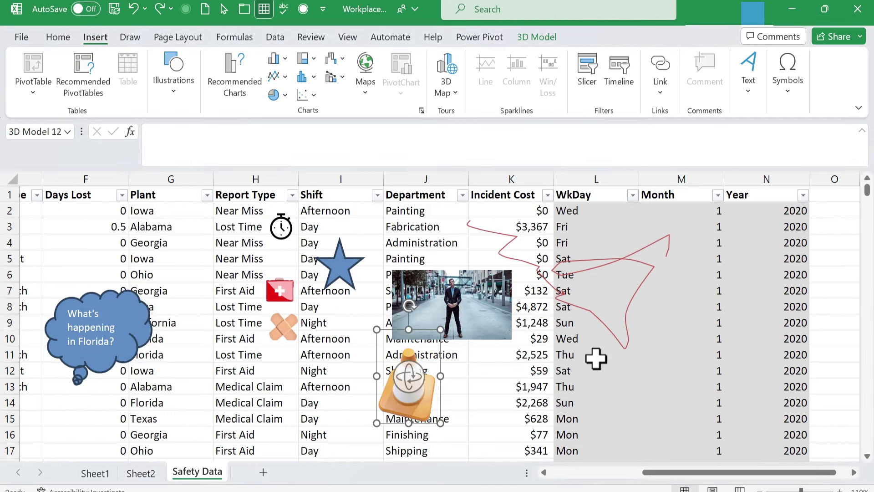
pyautogui.hotkey('ctrl', 'z')
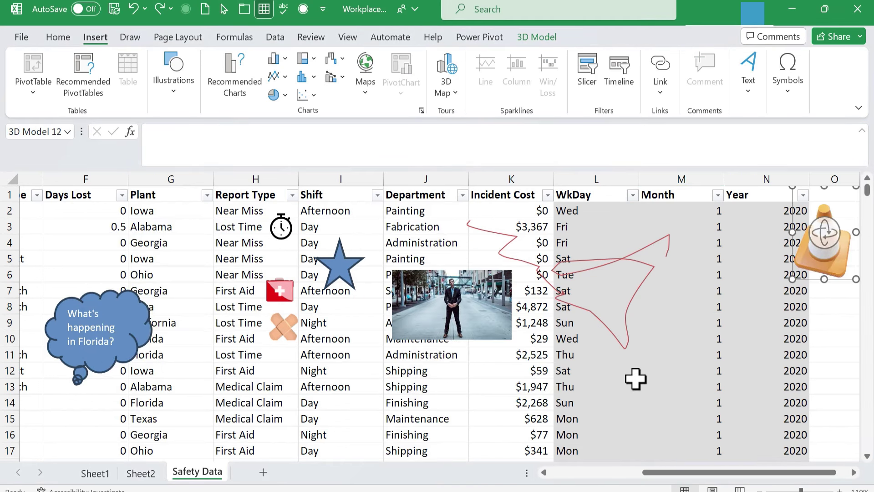
# Insert a screenshot of the open TechSmith browser window at cell K12.
pyautogui.click(515, 370)
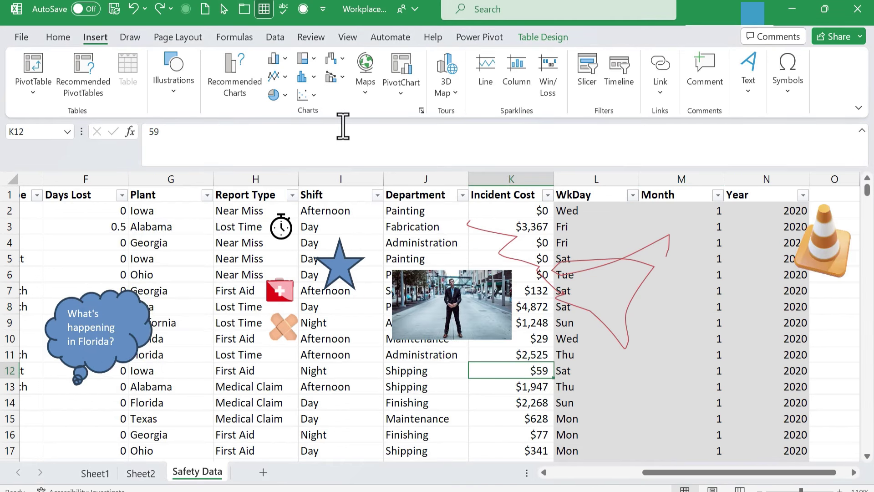
pyautogui.click(175, 91)
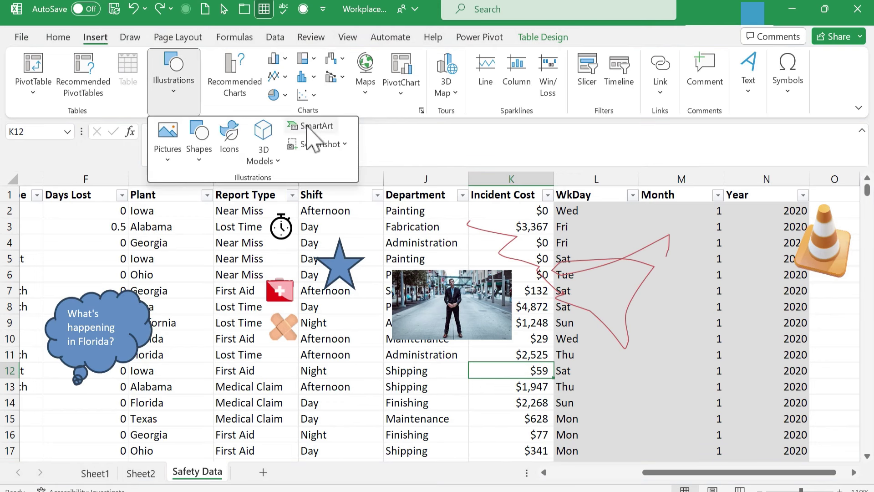
pyautogui.click(338, 144)
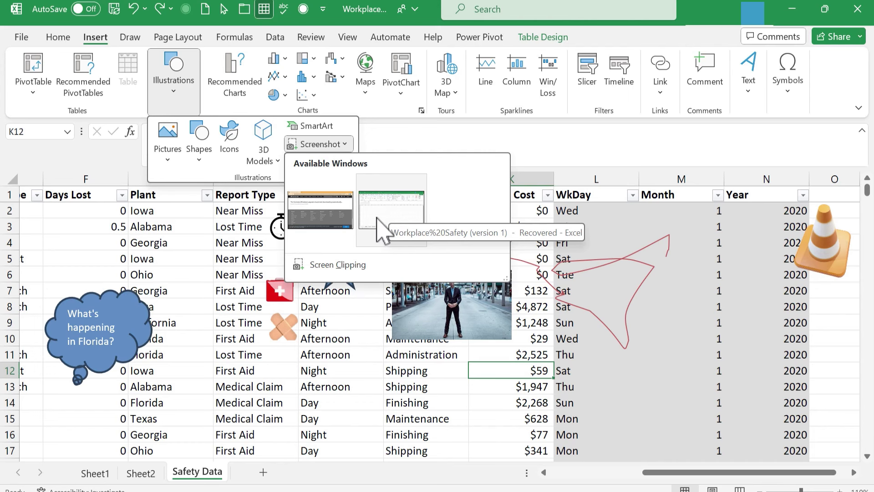
pyautogui.click(325, 218)
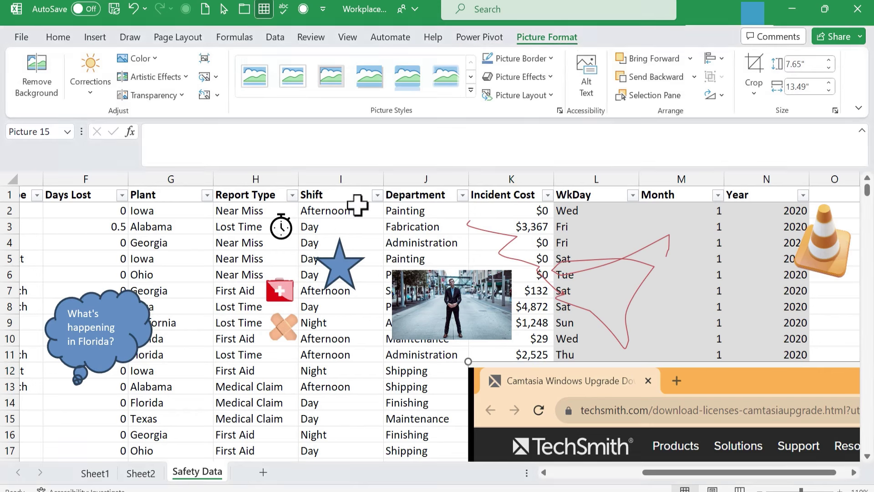
# Shrink the browser screenshot to about 5.45 by 3.1 inches and place it over columns H to L from row 2 down.
pyautogui.moveTo(658, 365); pyautogui.dragTo(374, 230)
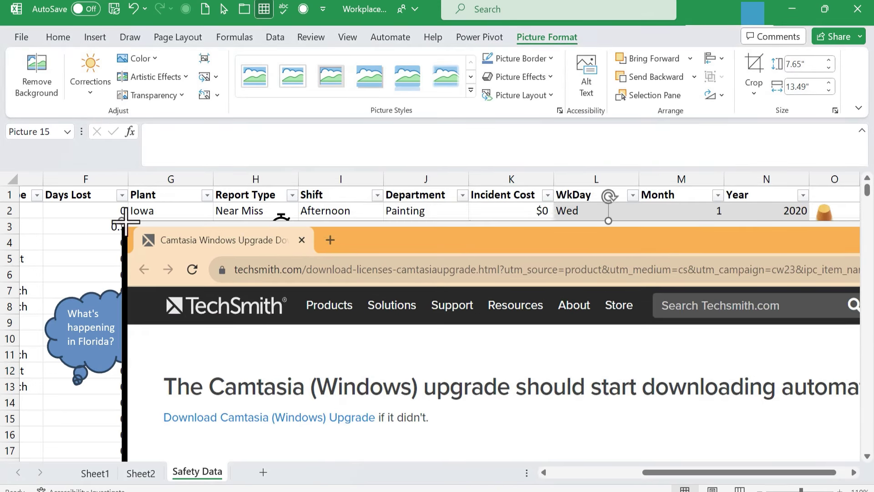
pyautogui.moveTo(125, 221); pyautogui.dragTo(463, 376)
pyautogui.moveTo(535, 384); pyautogui.dragTo(175, 201)
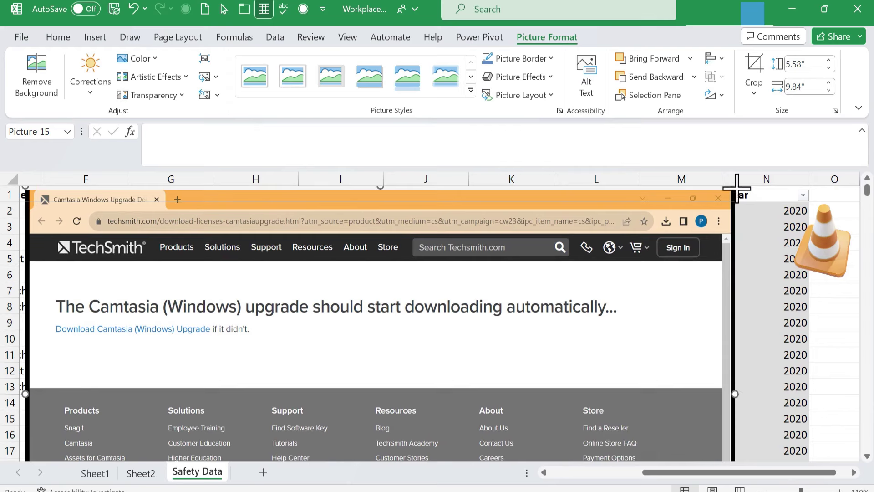
pyautogui.moveTo(736, 188); pyautogui.dragTo(418, 373)
pyautogui.moveTo(292, 401); pyautogui.dragTo(482, 231)
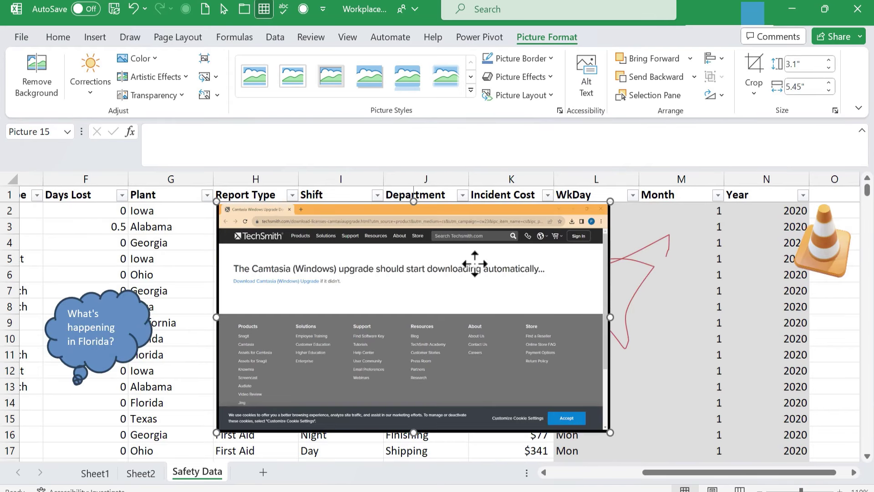
# Delete the browser screenshot from the sheet.
pyautogui.press('Delete')
pyautogui.click(95, 37)
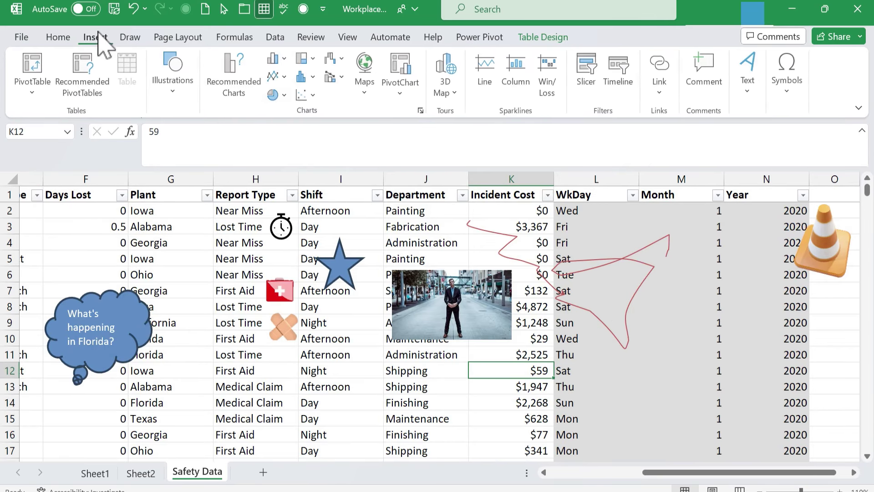
pyautogui.click(174, 87)
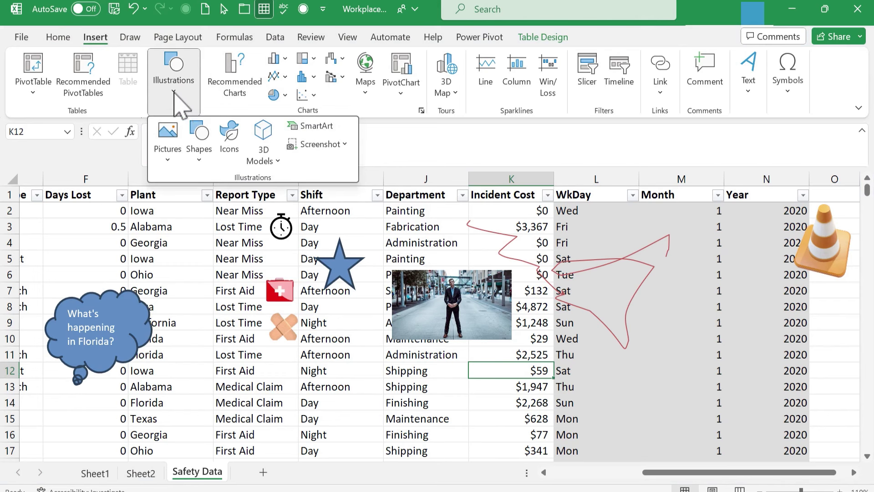
pyautogui.click(180, 105)
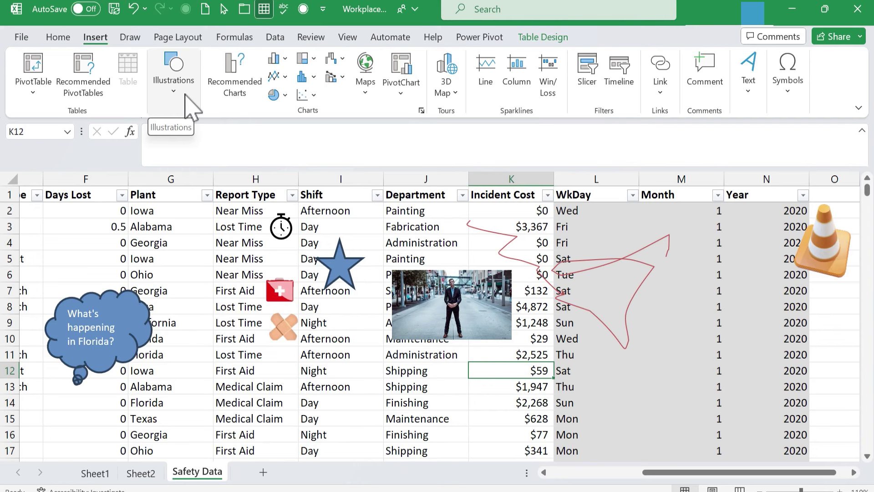
# Delete the photo of the standing man covering the Department column.
pyautogui.click(442, 300)
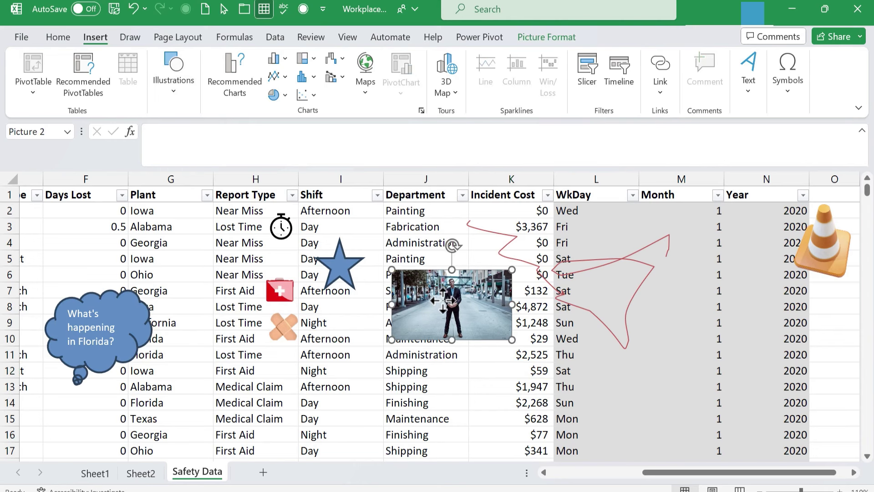
pyautogui.press('Delete')
pyautogui.click(541, 287)
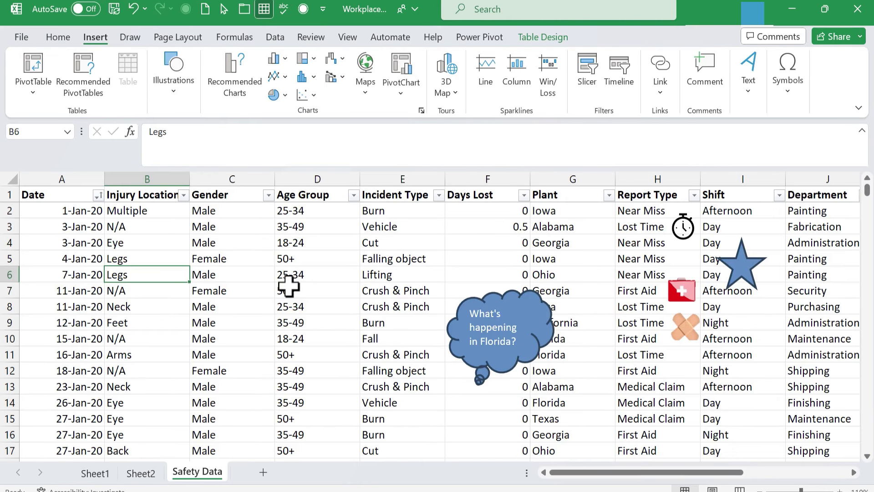
# Preview the recommended charts for the safety table and insert the clustered column chart Sum of Incident Cost by Incident Type.
pyautogui.click(145, 237)
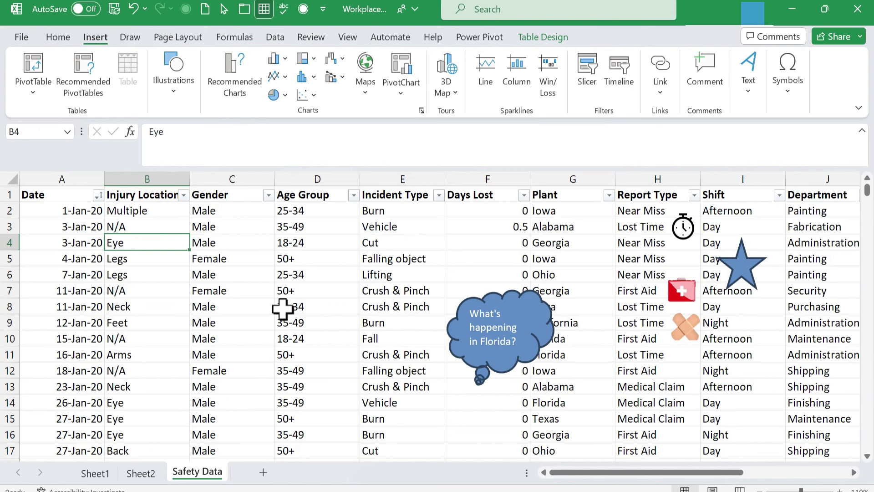
pyautogui.click(205, 307)
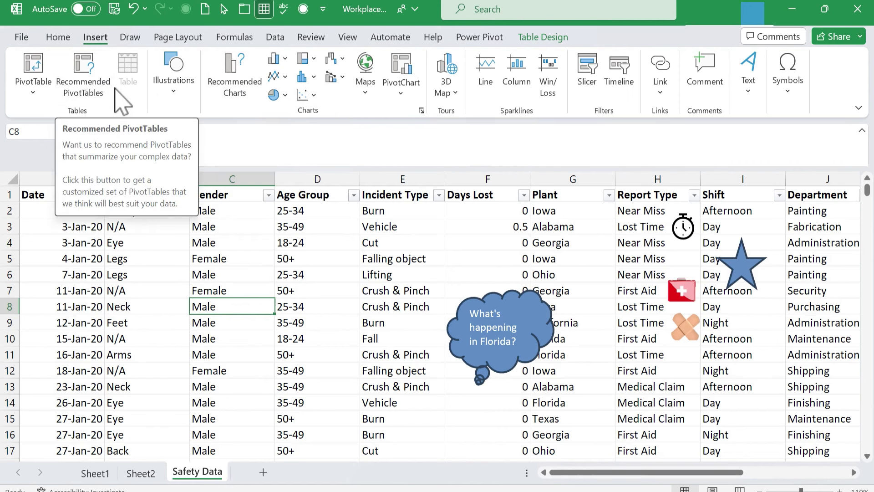
pyautogui.click(224, 77)
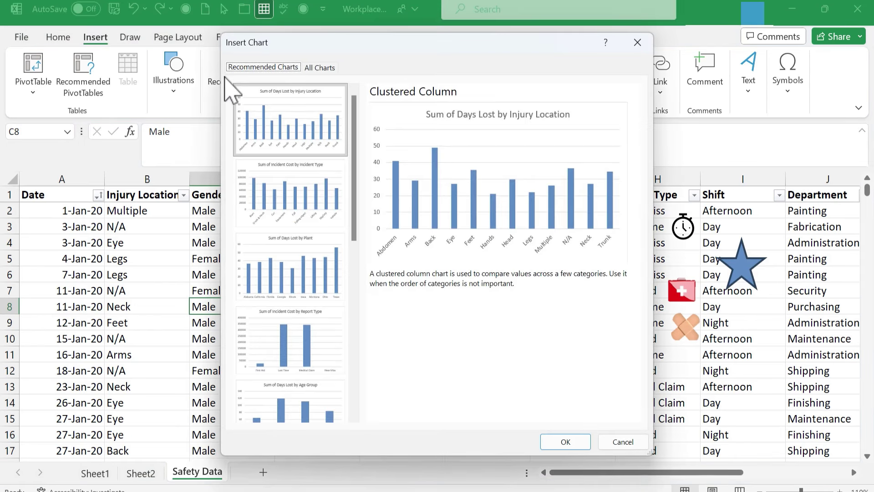
pyautogui.click(306, 133)
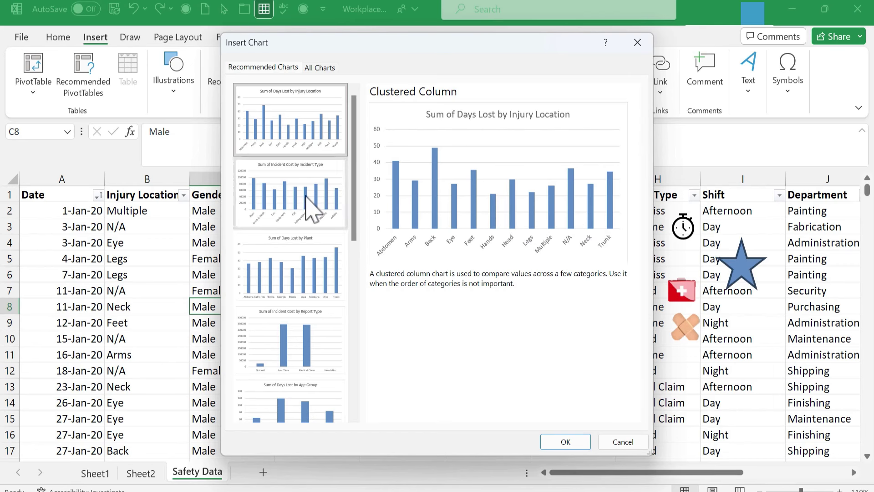
pyautogui.click(310, 209)
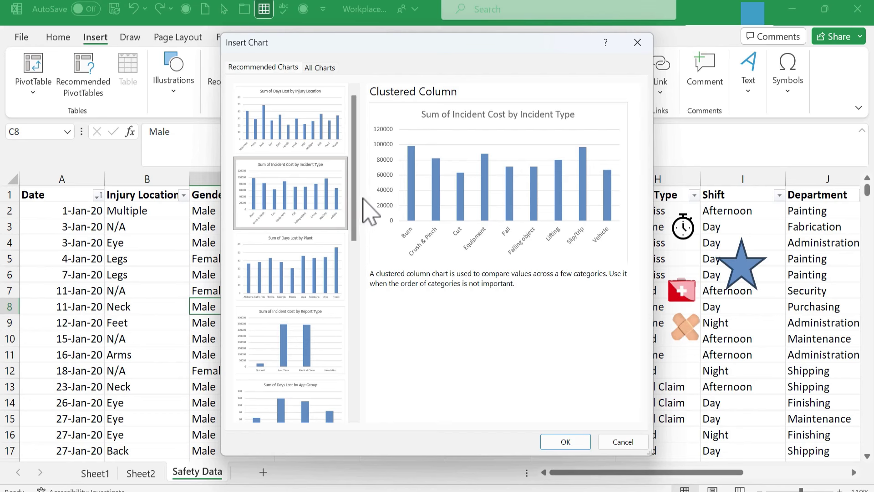
pyautogui.click(329, 273)
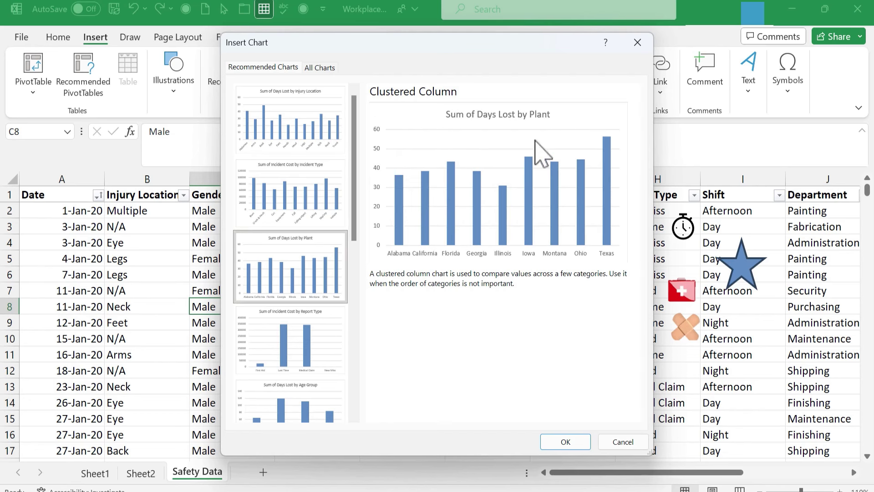
pyautogui.click(327, 346)
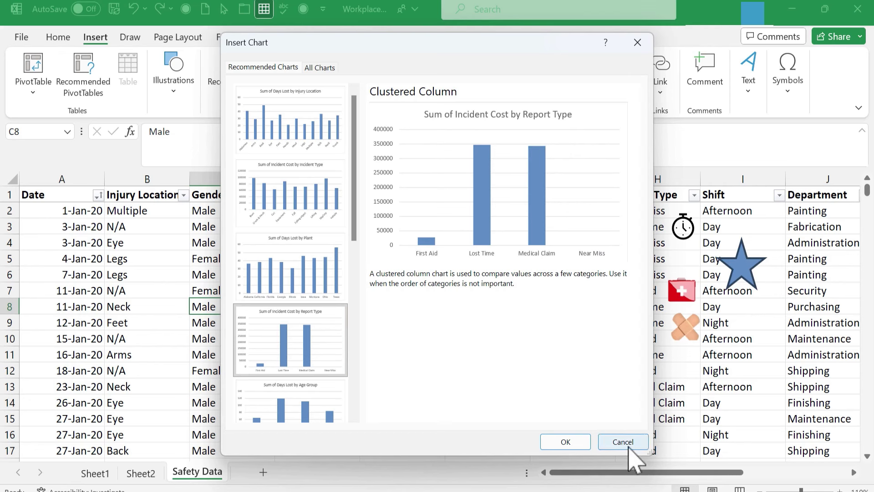
pyautogui.click(280, 223)
pyautogui.click(569, 441)
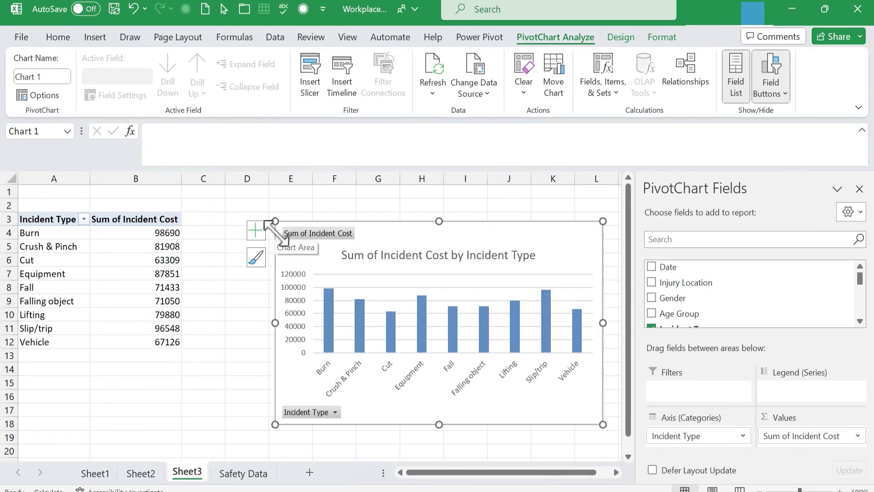
# Return to the Safety Data sheet and view the recommended charts again without inserting one.
pyautogui.click(244, 474)
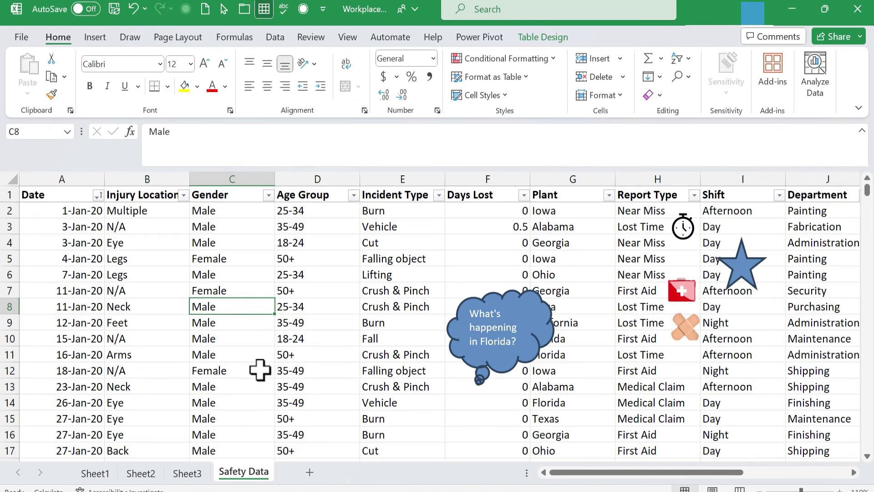
pyautogui.click(95, 37)
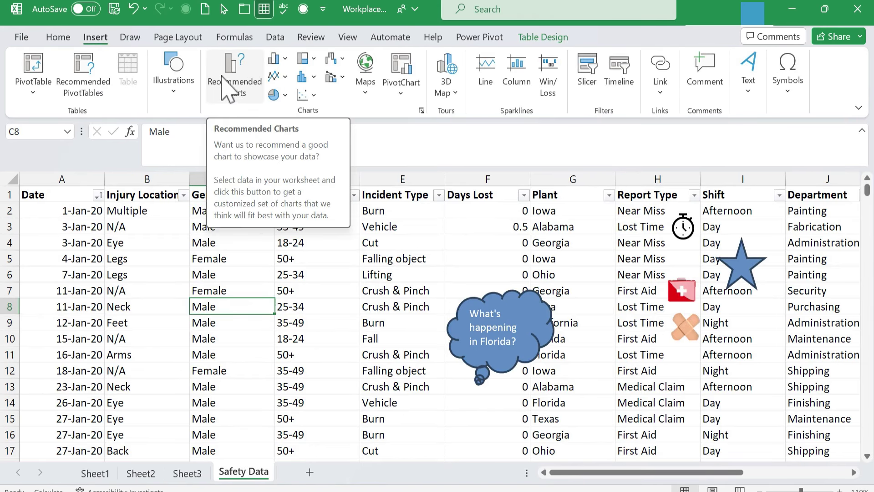
pyautogui.click(241, 87)
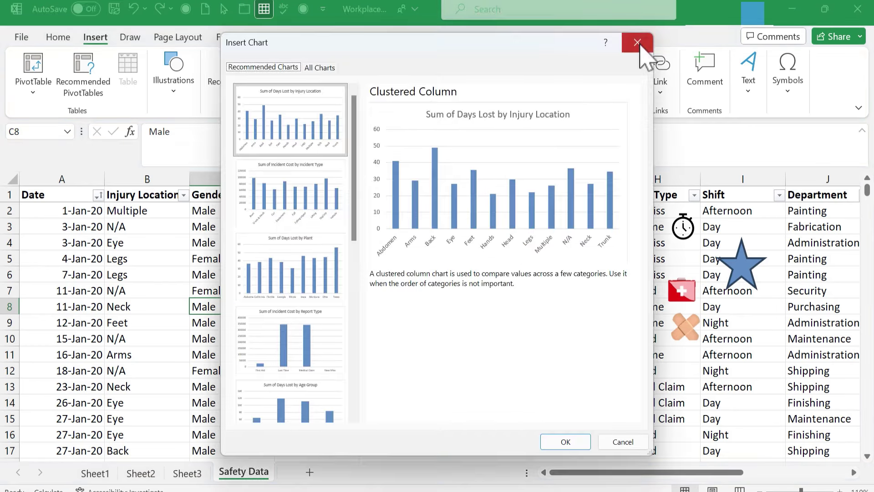
pyautogui.click(637, 42)
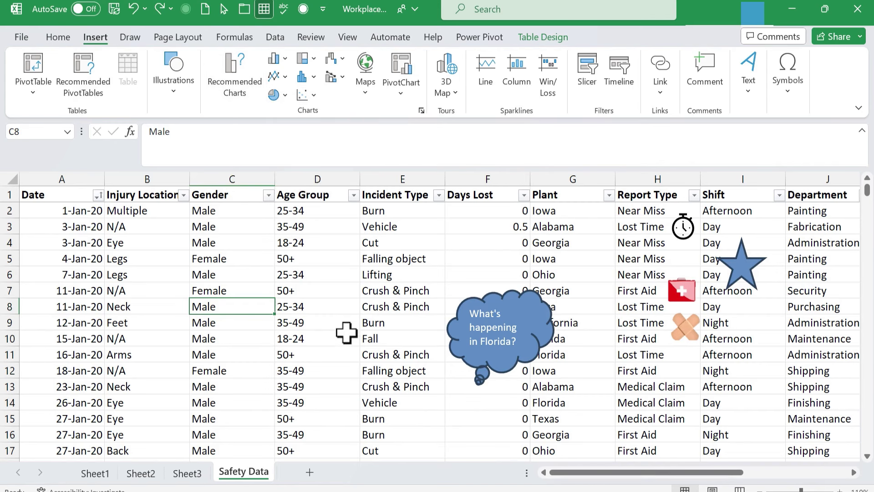
# Insert a 3-D line chart based on the whole safety table, then undo it.
pyautogui.click(277, 77)
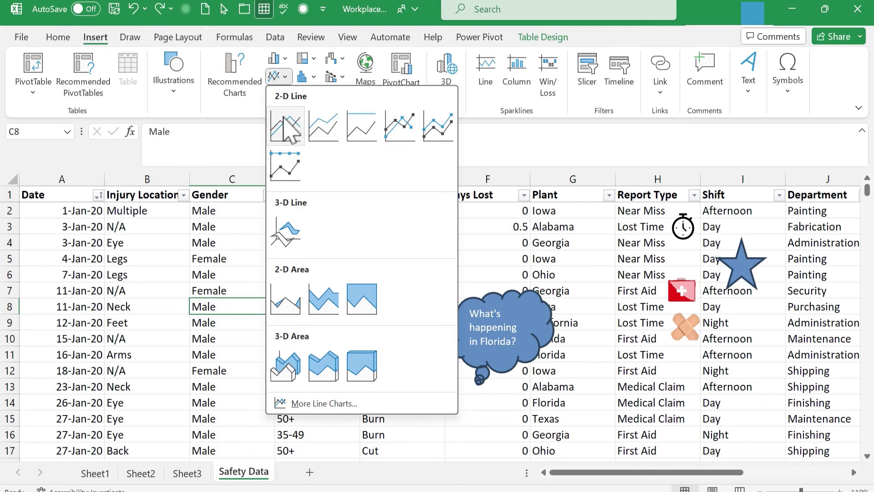
pyautogui.click(288, 245)
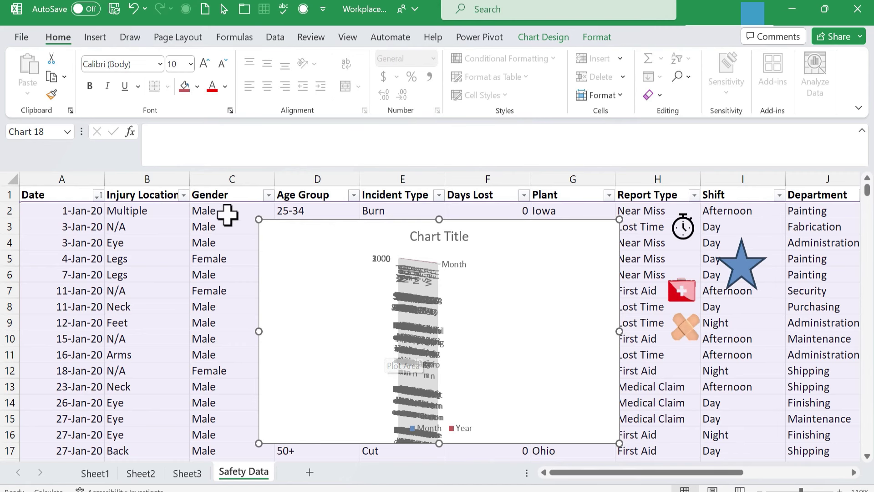
pyautogui.hotkey('ctrl', 'z')
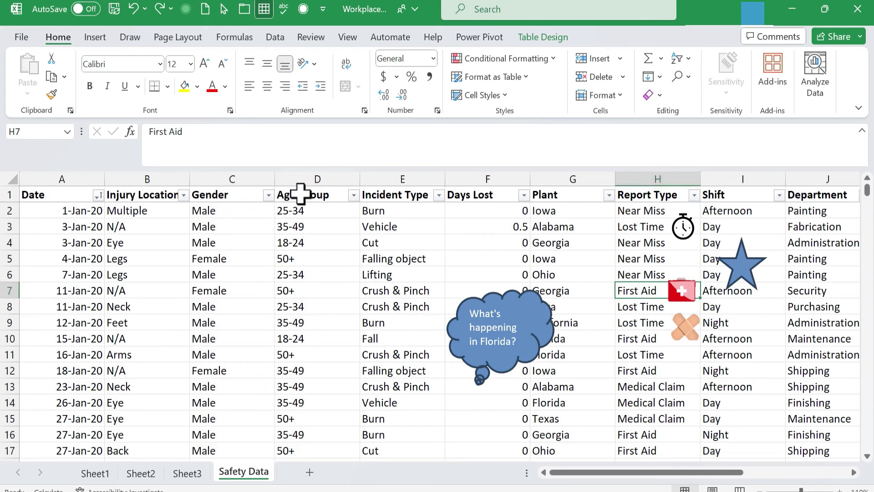
# Insert a 3-D line chart from the Age Group, Incident Type and Days Lost cells D1:F6, then undo it.
pyautogui.click(300, 195)
pyautogui.moveTo(306, 199); pyautogui.dragTo(502, 274)
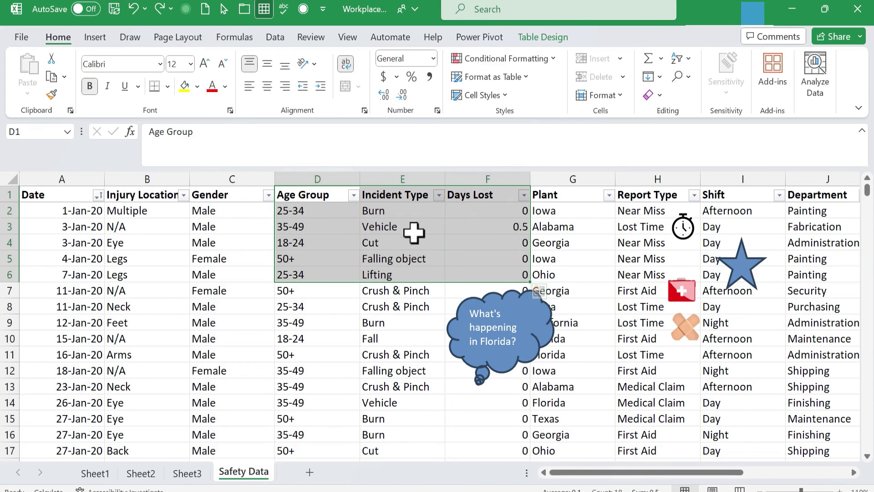
pyautogui.click(95, 37)
pyautogui.click(274, 76)
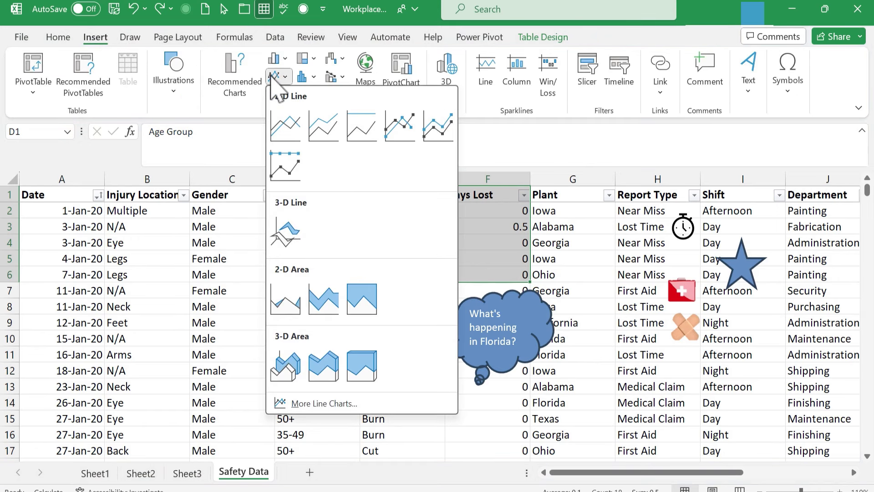
pyautogui.click(286, 232)
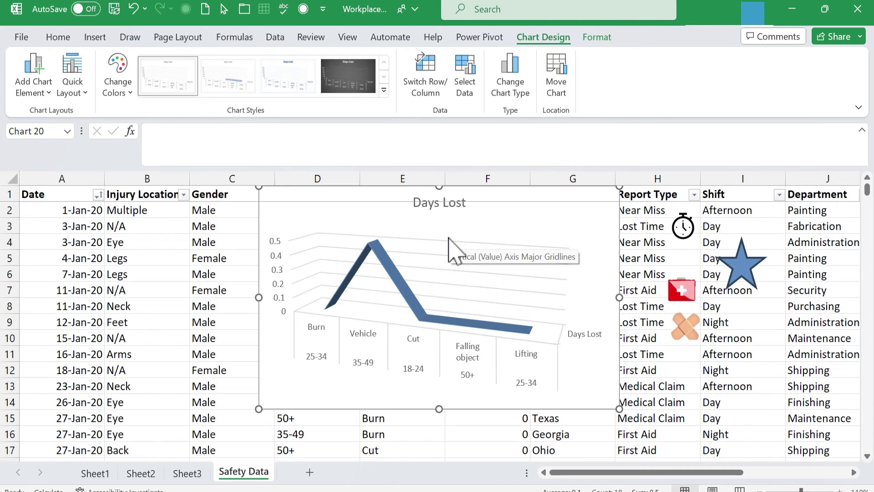
pyautogui.hotkey('ctrl', 'z')
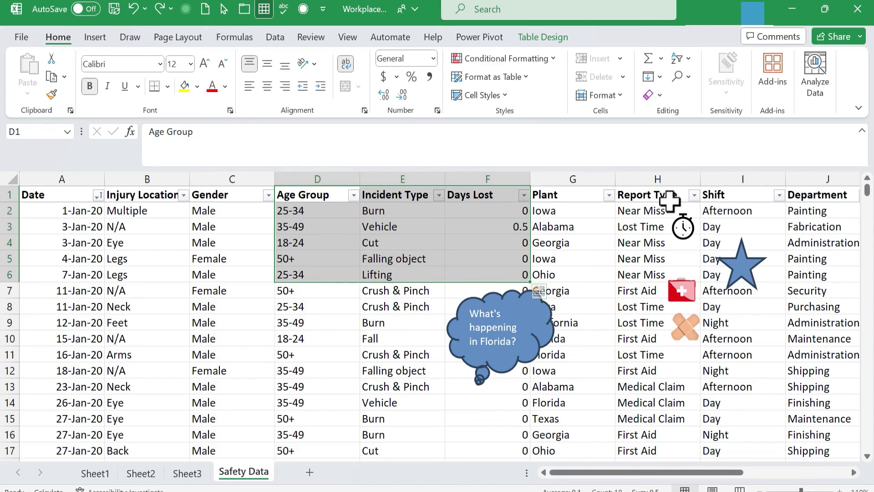
# Add the Report Type cells H1:H6 to the selection and examine the available column, bar, waterfall, funnel, stock, surface and radar chart types.
pyautogui.moveTo(659, 197); pyautogui.dragTo(644, 273)
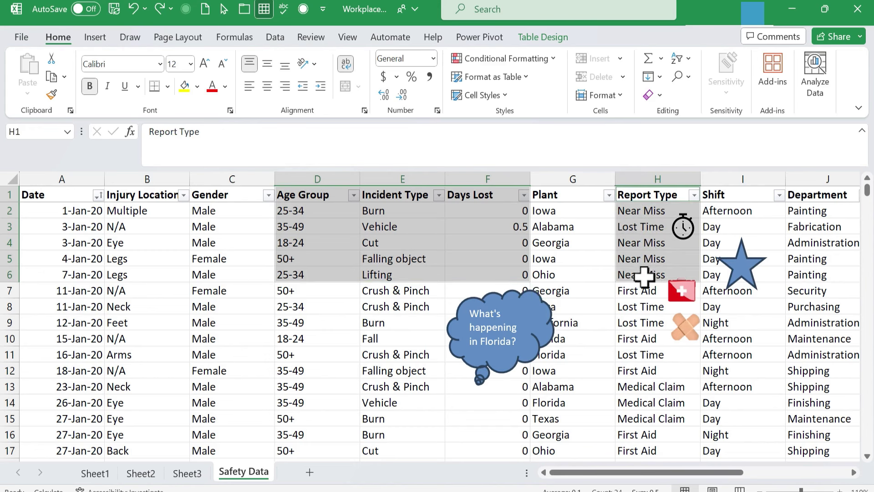
pyautogui.click(95, 38)
pyautogui.click(275, 59)
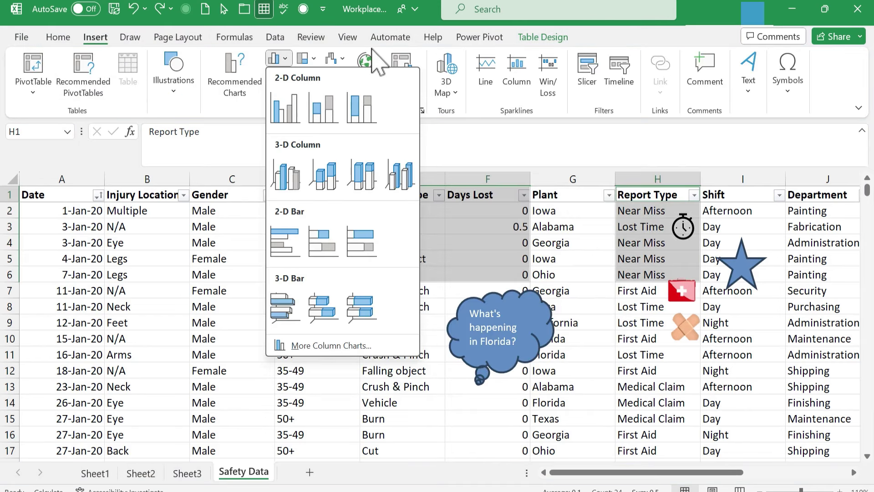
pyautogui.click(332, 58)
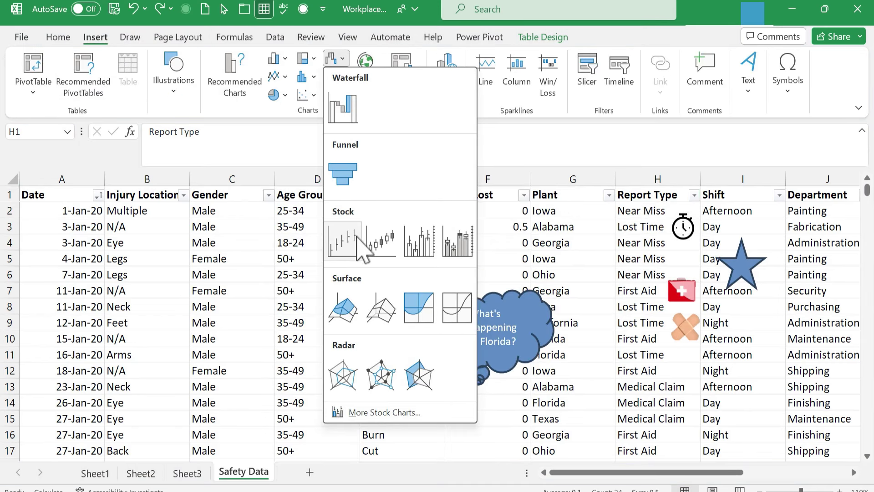
pyautogui.click(630, 354)
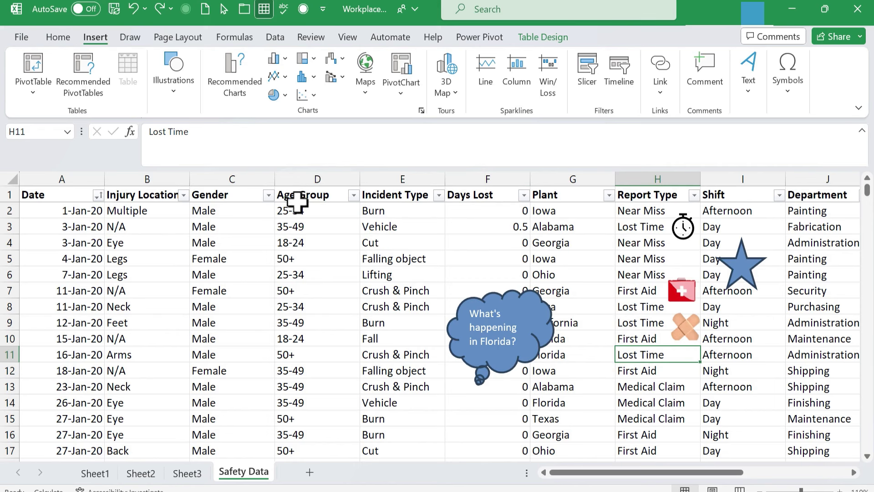
pyautogui.click(234, 89)
pyautogui.click(640, 42)
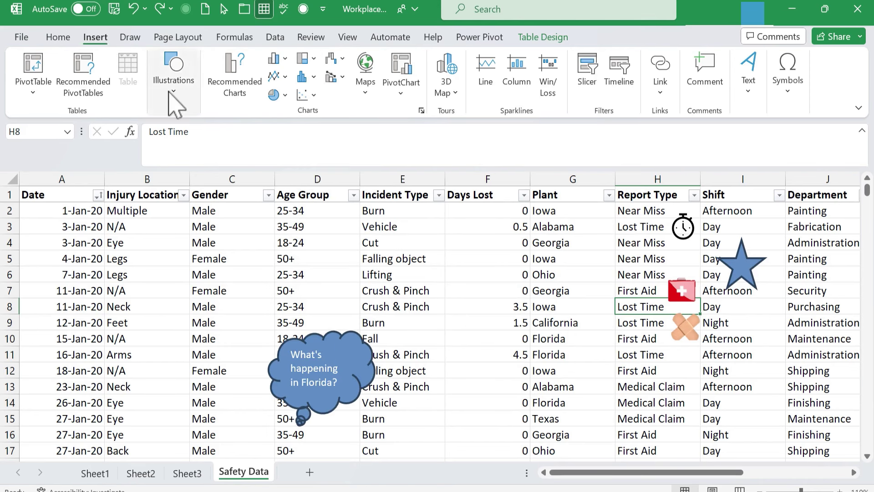
# Insert a filled map chart from the safety table, then undo it.
pyautogui.click(365, 73)
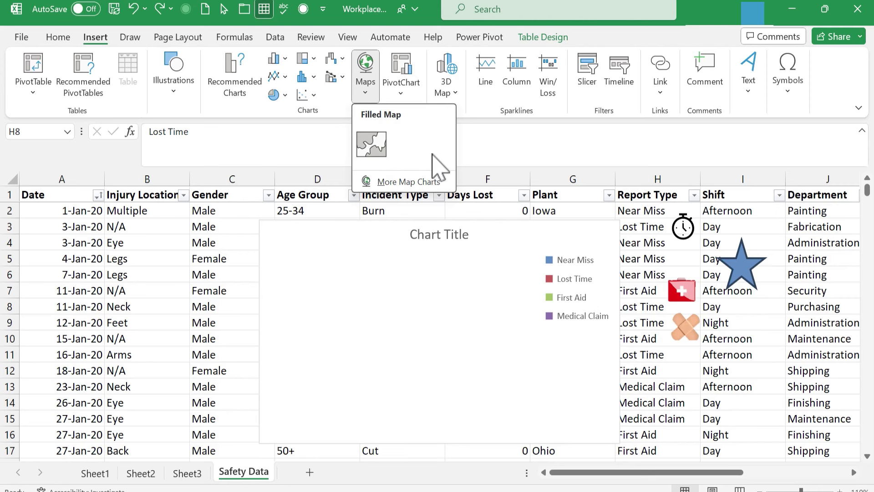
pyautogui.click(372, 144)
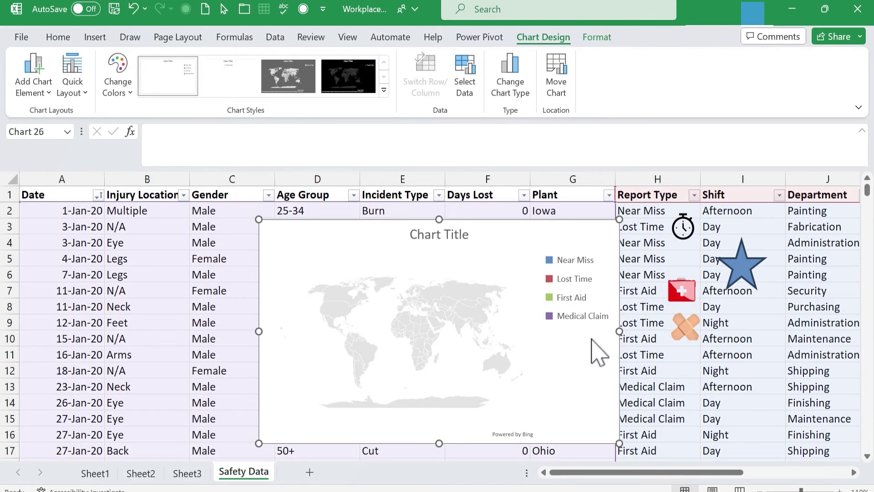
pyautogui.hotkey('ctrl', 'z')
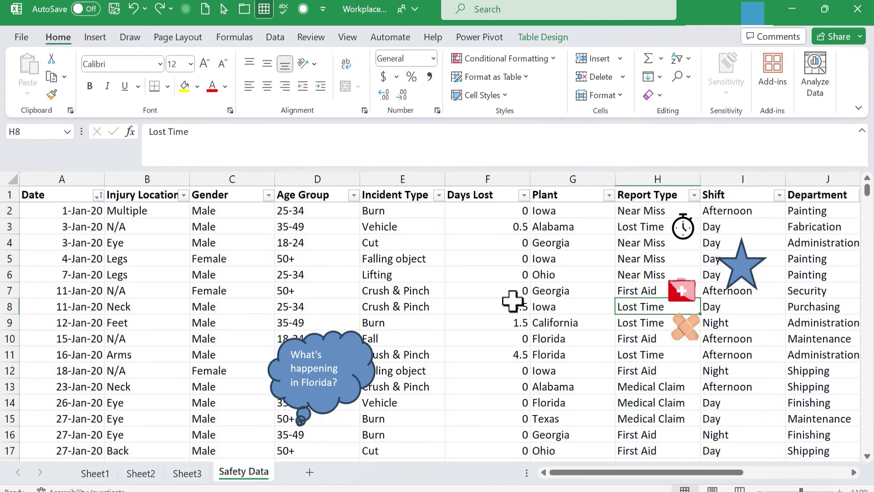
# Create a PivotChart from the SafetyData table on a new worksheet.
pyautogui.click(96, 38)
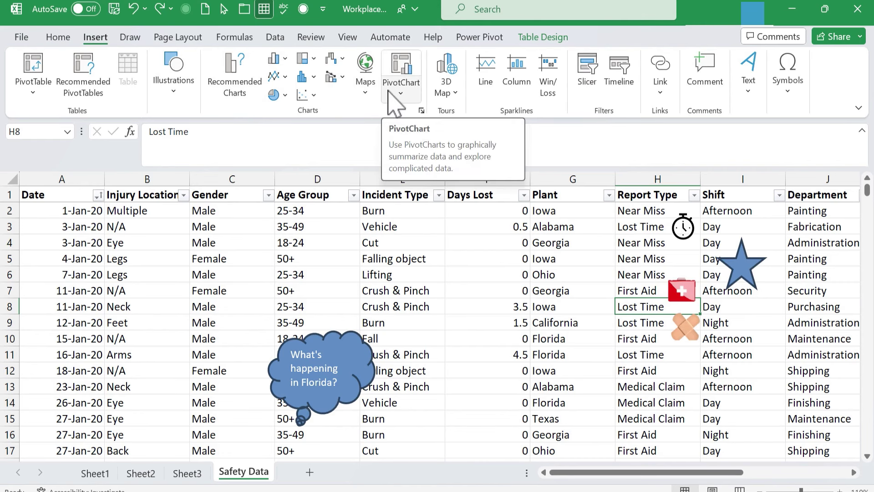
pyautogui.click(408, 68)
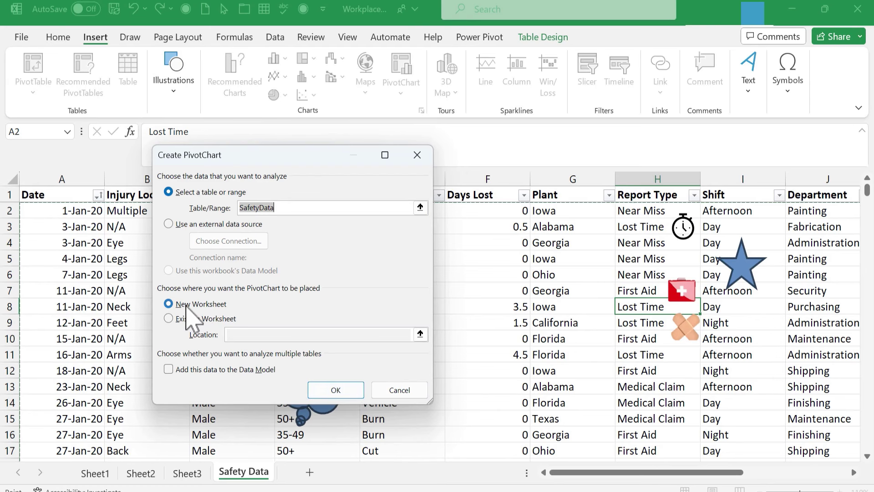
pyautogui.click(335, 389)
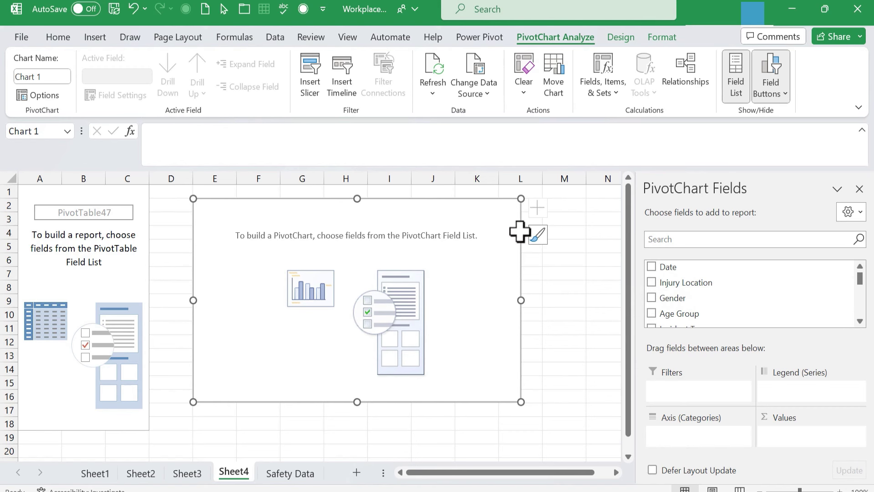
# Build the PivotChart with Injury Location and Gender as axis categories and the sum of Days Lost as values.
pyautogui.click(651, 283)
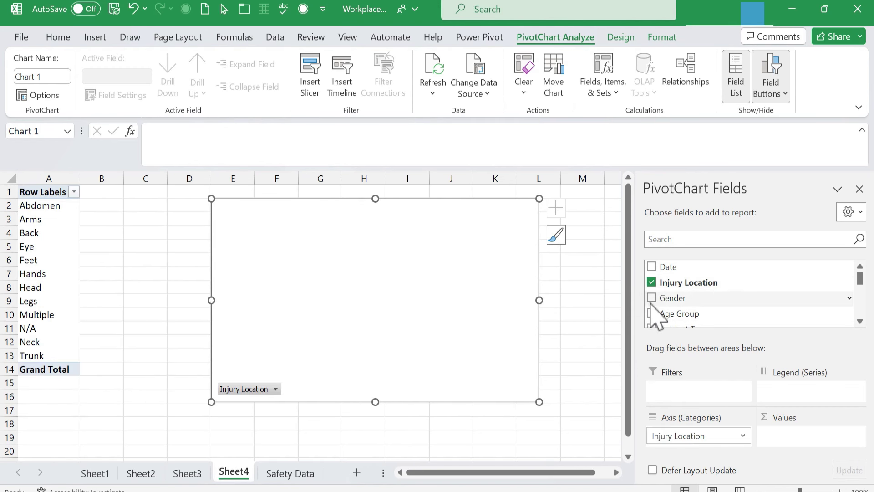
pyautogui.click(652, 297)
pyautogui.scroll(-1, 654, 305)
pyautogui.click(652, 309)
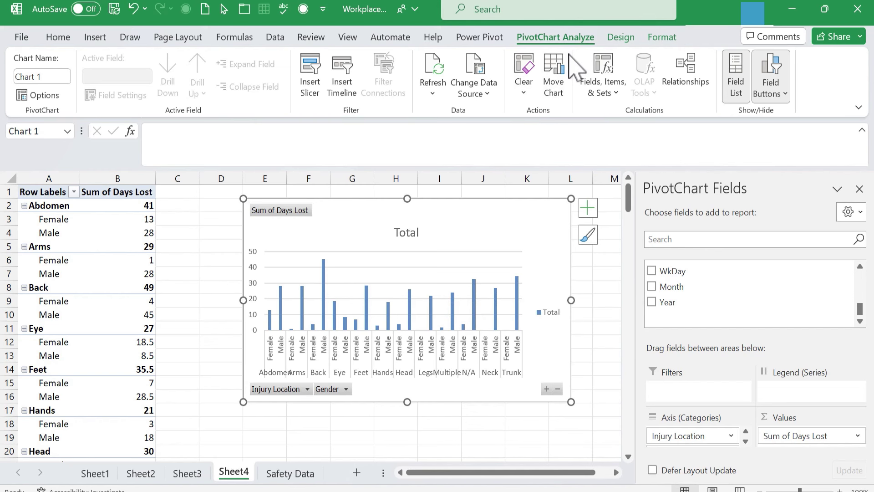
pyautogui.click(220, 263)
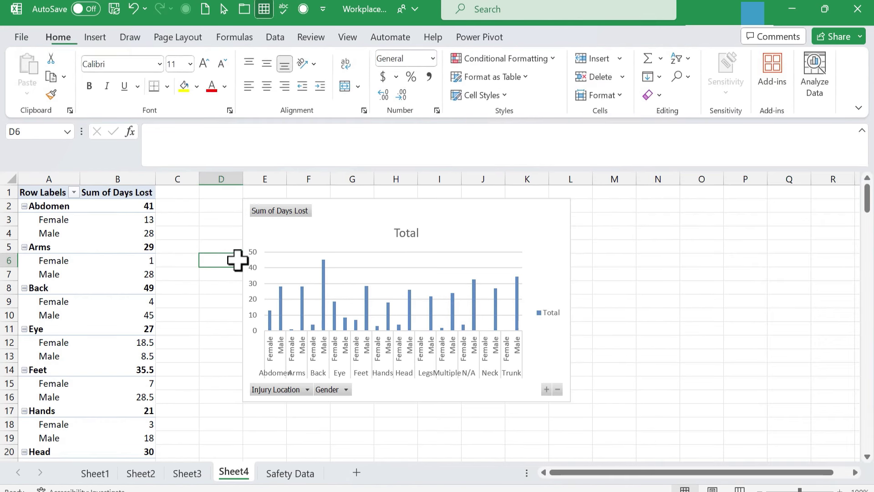
pyautogui.click(383, 296)
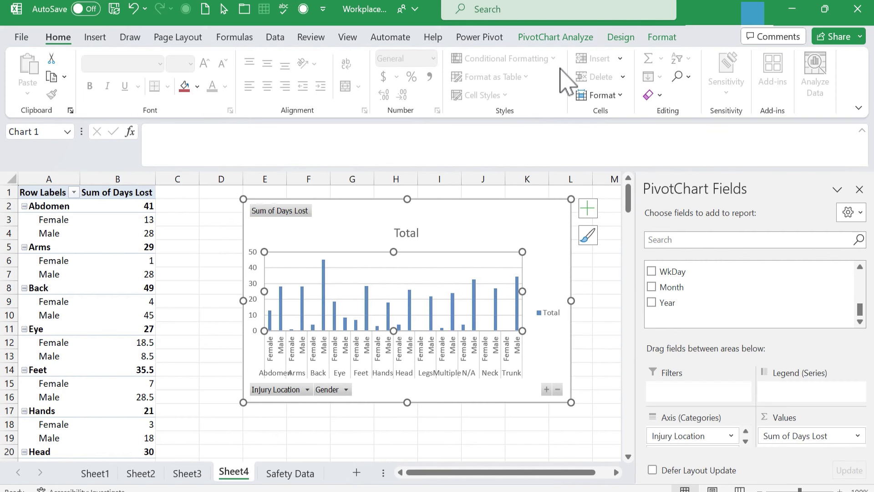
# Return to the Safety Data sheet and open its data in 3D Maps.
pyautogui.click(287, 473)
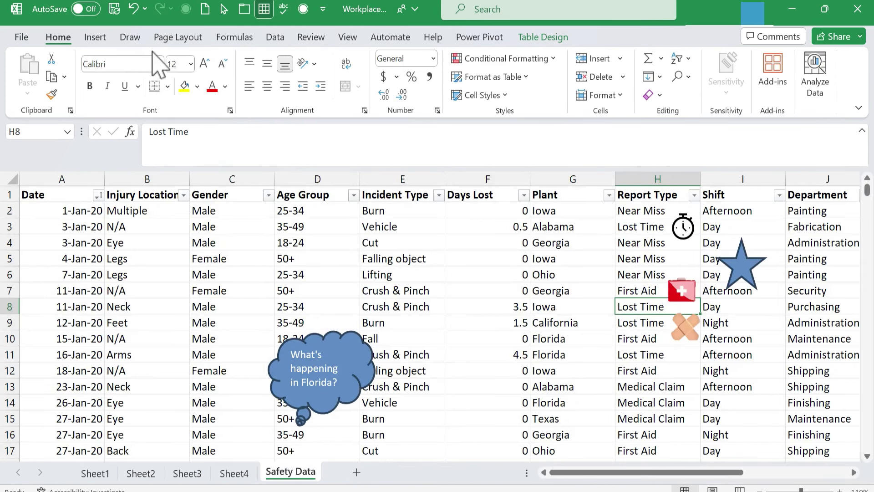
pyautogui.click(95, 39)
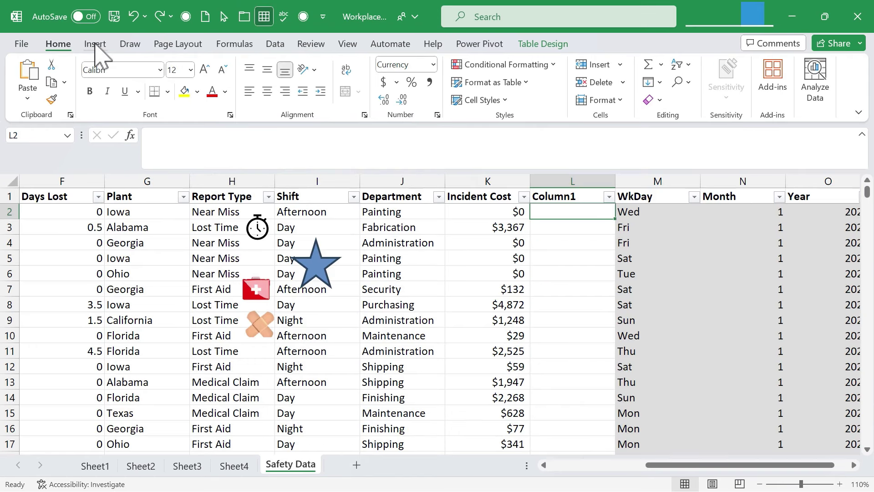
pyautogui.click(94, 38)
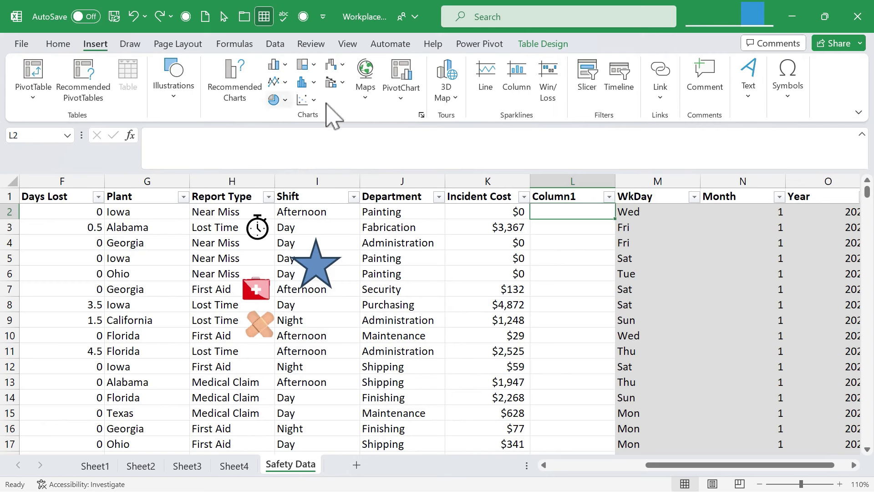
pyautogui.click(456, 97)
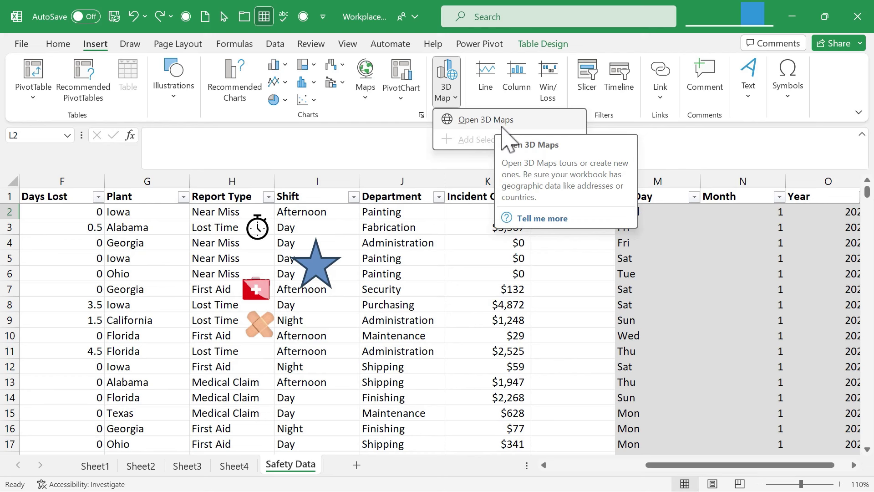
pyautogui.click(486, 121)
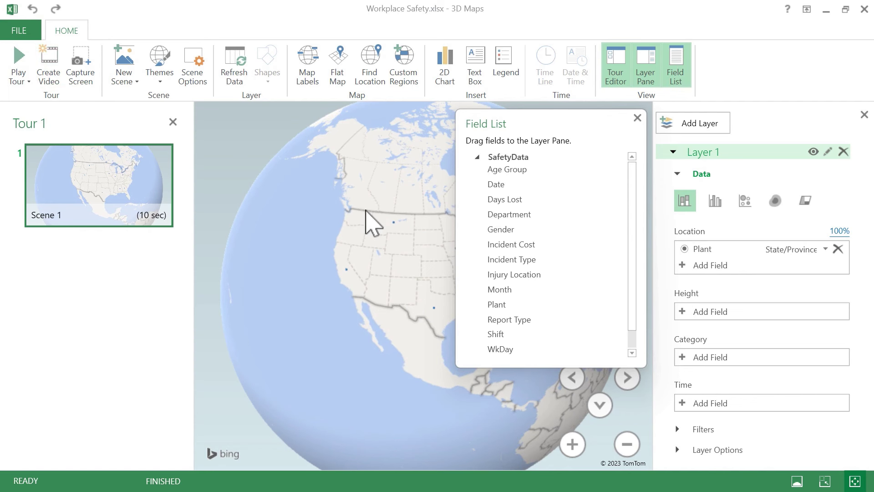
# Hide the field list, rotate the globe to view the plant locations across North America, and close 3D Maps.
pyautogui.moveTo(366, 211); pyautogui.dragTo(267, 194)
pyautogui.click(637, 118)
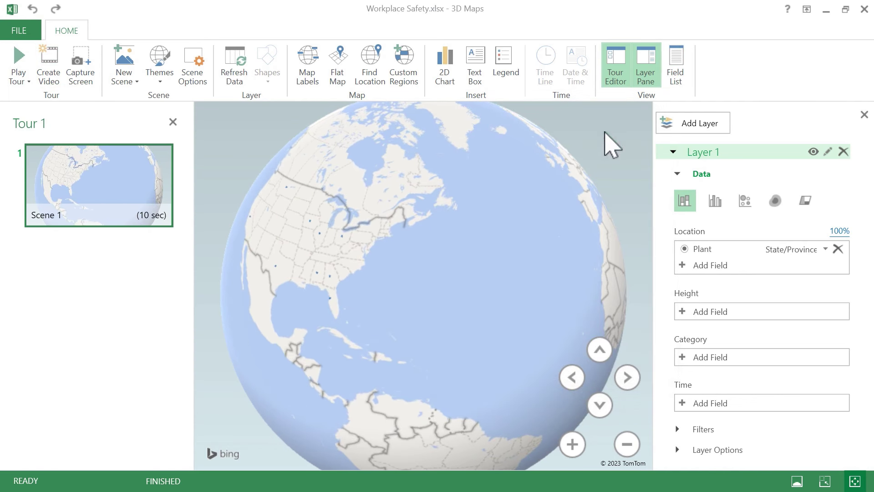
pyautogui.moveTo(390, 179); pyautogui.dragTo(463, 208)
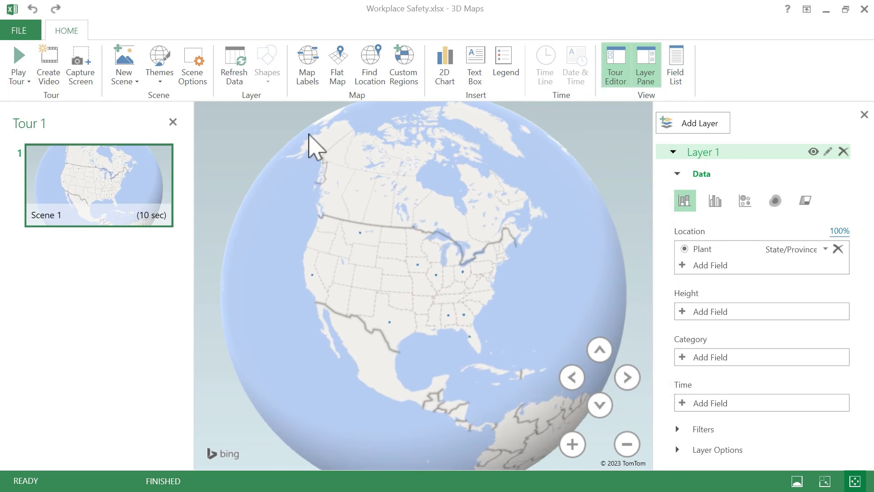
pyautogui.click(866, 10)
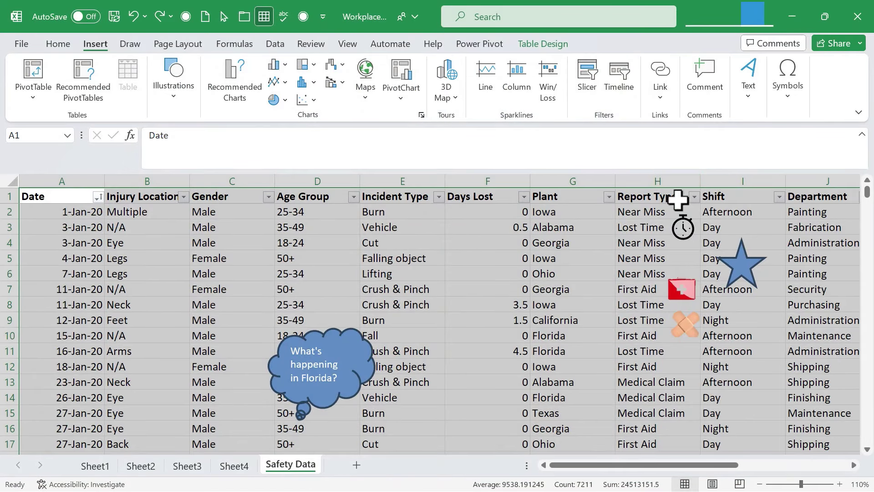
# Insert three blank table columns between the Days Lost and Plant columns.
pyautogui.click(525, 290)
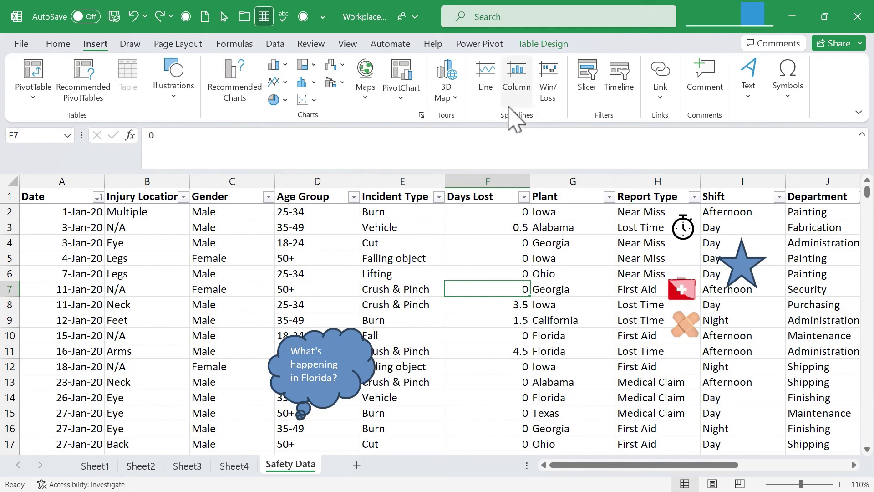
pyautogui.click(561, 181)
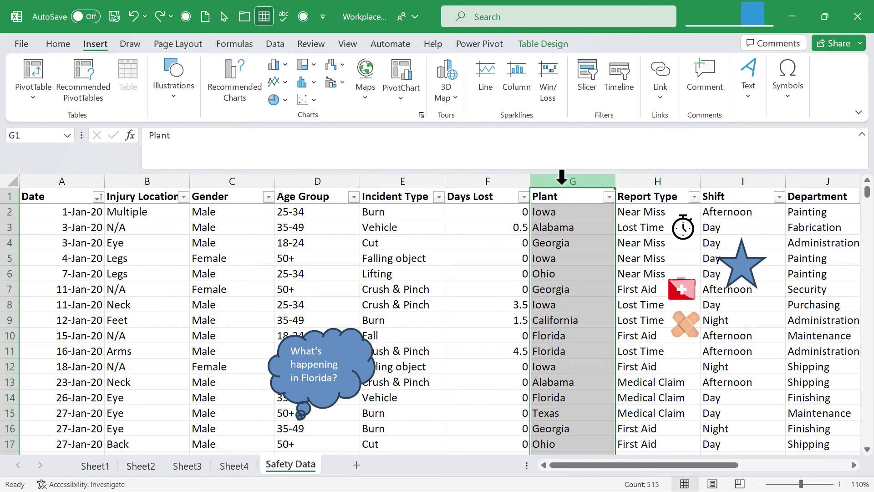
pyautogui.rightClick(561, 179)
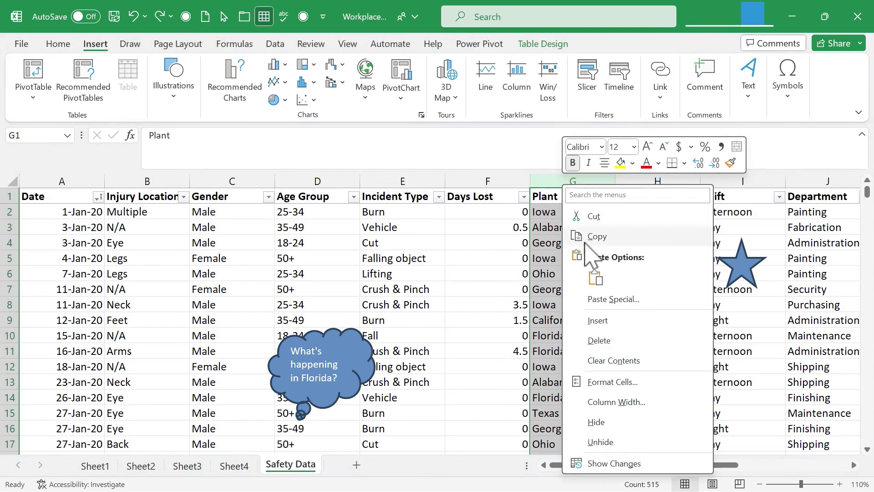
pyautogui.click(592, 321)
pyautogui.rightClick(636, 183)
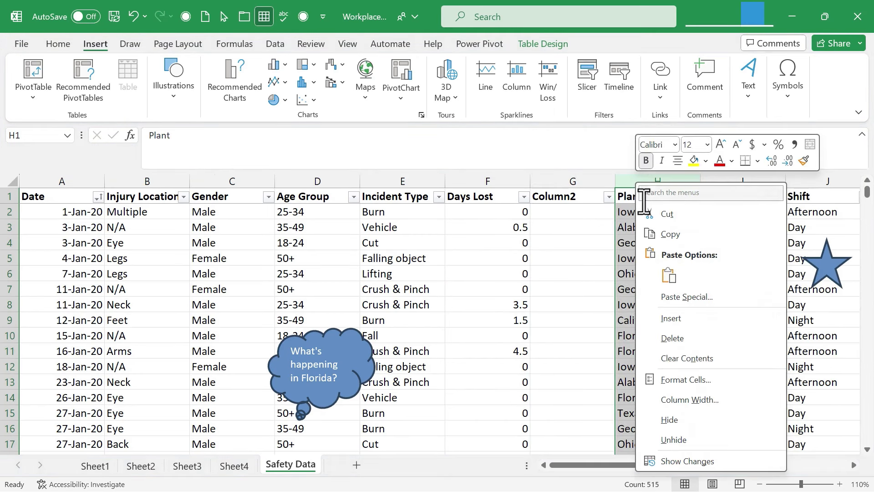
pyautogui.click(680, 318)
pyautogui.rightClick(720, 181)
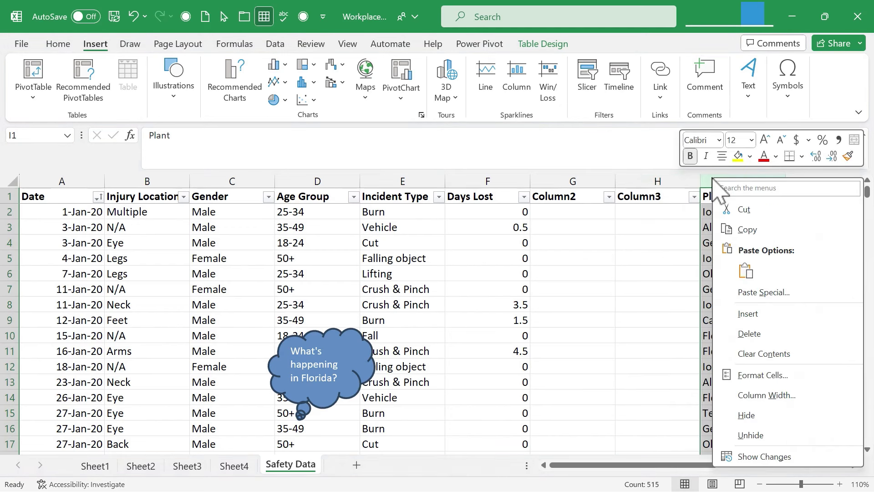
pyautogui.click(747, 314)
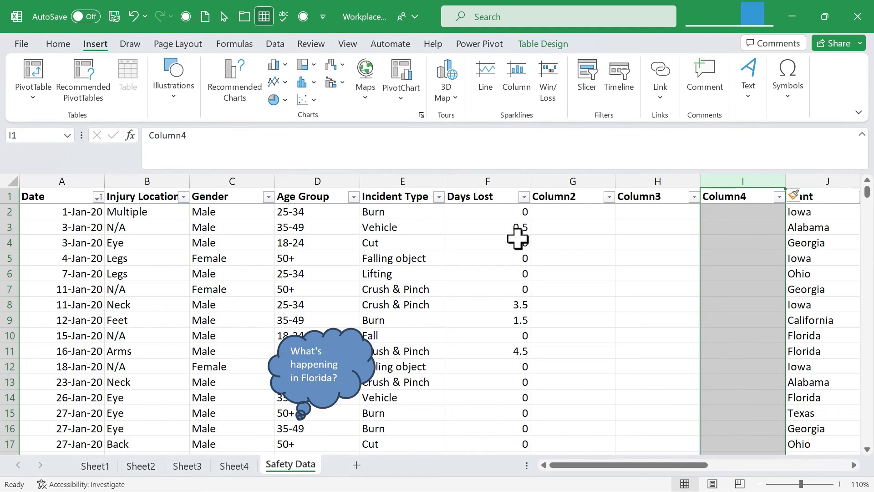
# Enter the sample values 2, 1, 2 and 3 in rows 2 to 5 of Column2.
pyautogui.click(474, 231)
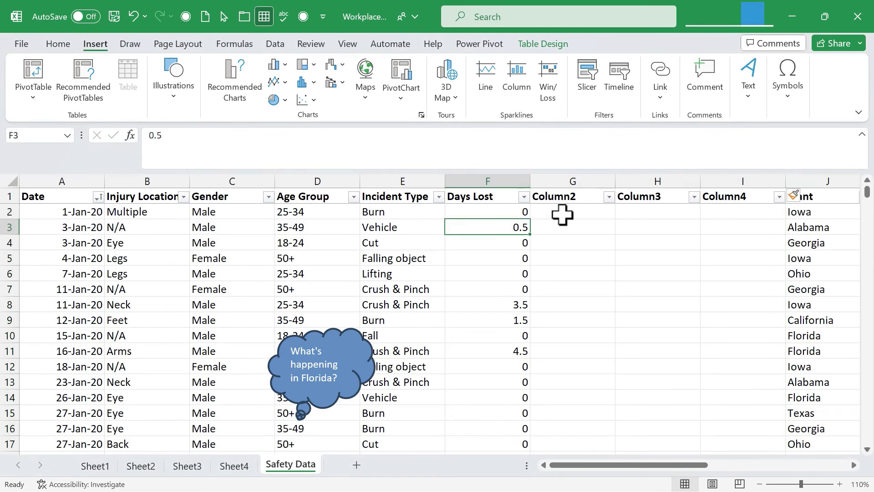
pyautogui.click(564, 217)
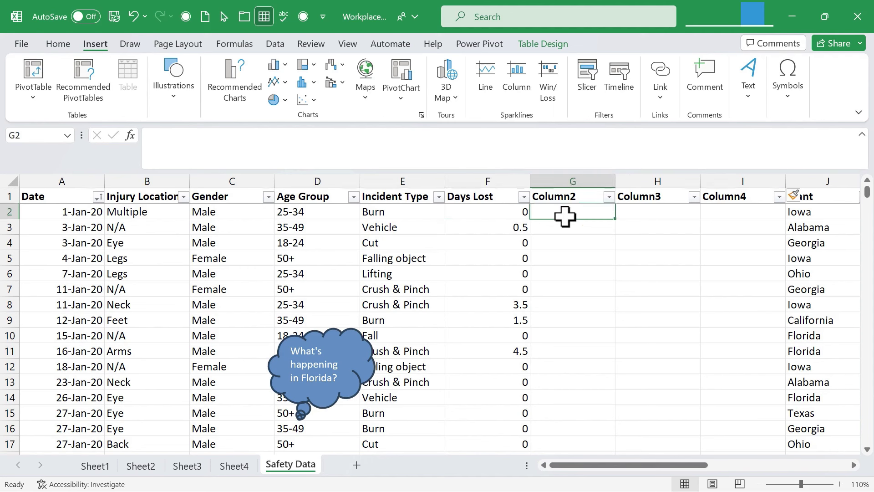
pyautogui.write('2')
pyautogui.press('Return')
pyautogui.write('1')
pyautogui.press('Return')
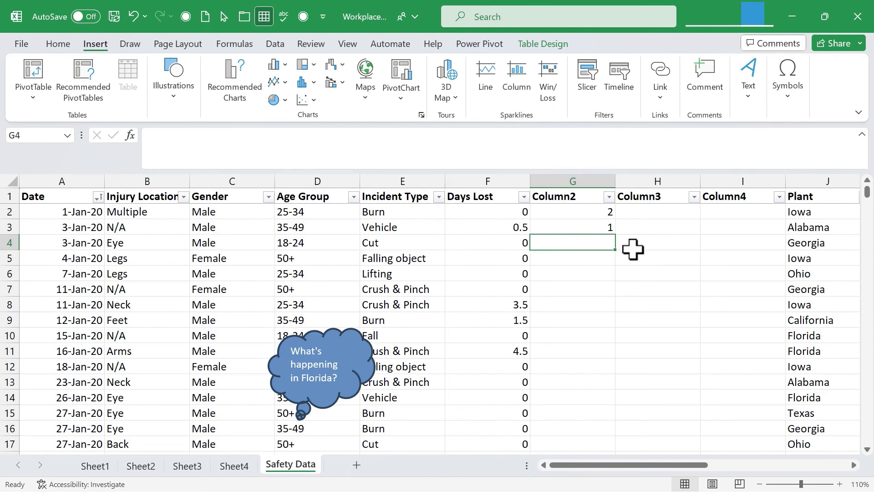
pyautogui.click(591, 262)
pyautogui.write('3')
pyautogui.click(591, 244)
pyautogui.write('2')
# Fill rows 2 to 7 of Column3 with 21, 0, 2, 4, 1 and 7, and complete Column2 with 5 and 1.
pyautogui.moveTo(644, 214); pyautogui.dragTo(642, 223)
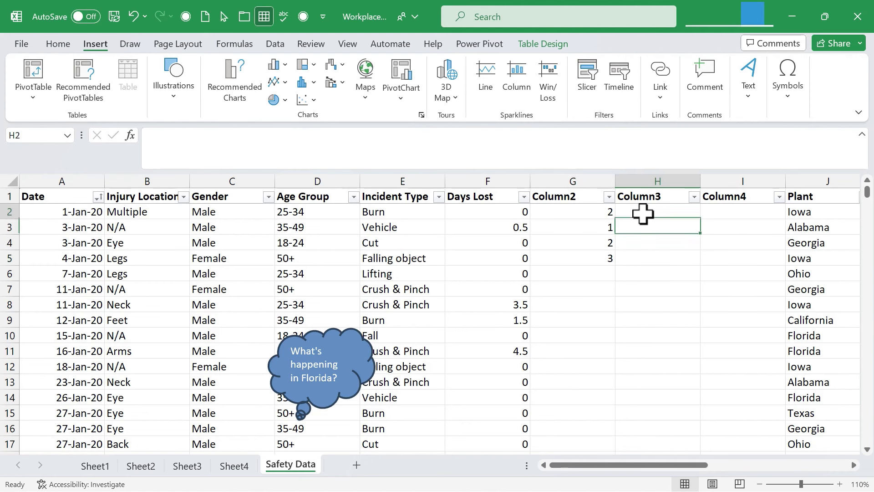
pyautogui.write('21')
pyautogui.click(652, 248)
pyautogui.write('2')
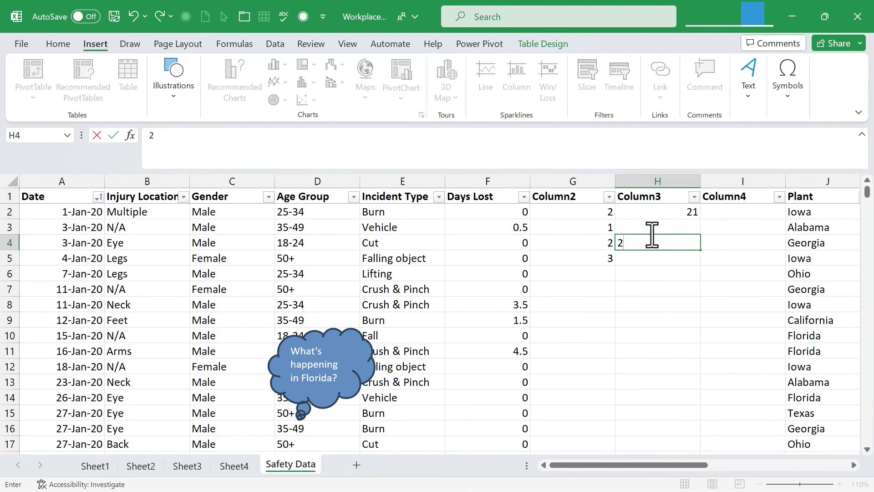
pyautogui.click(653, 259)
pyautogui.write('4')
pyautogui.click(654, 283)
pyautogui.write('1')
pyautogui.click(649, 292)
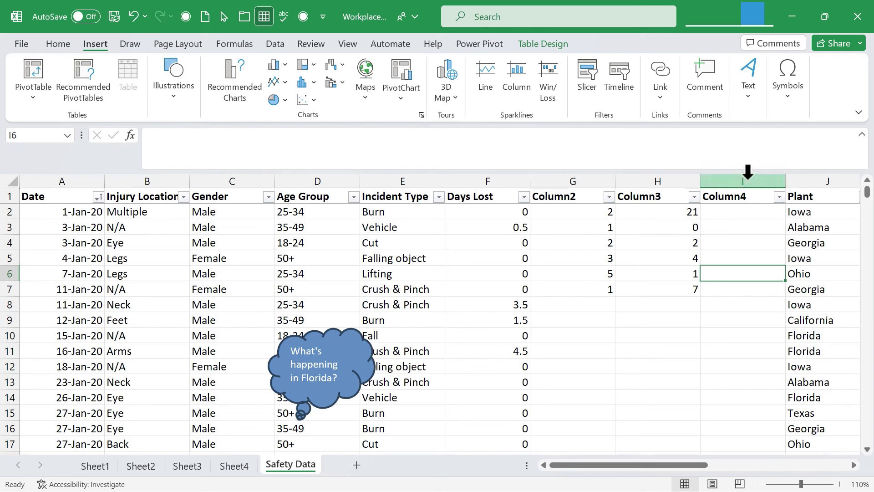
# Insert a line sparkline in cell I2 based on the data range F2:H2.
pyautogui.click(747, 214)
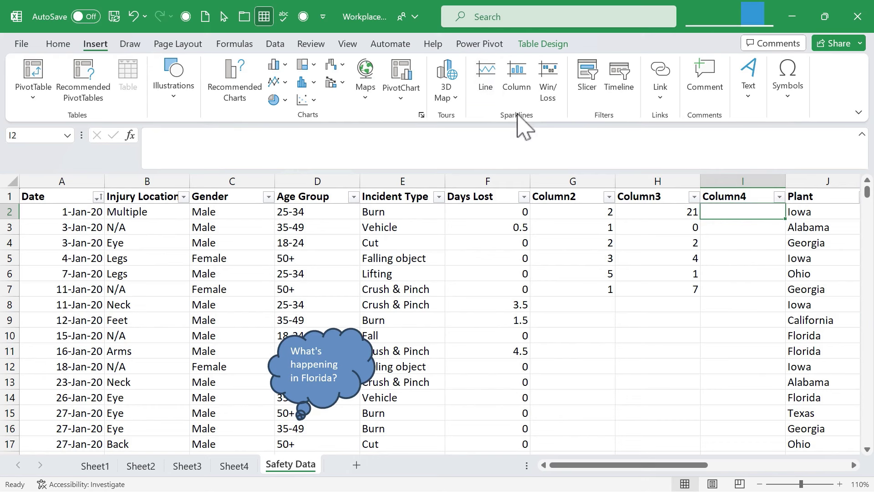
pyautogui.click(488, 87)
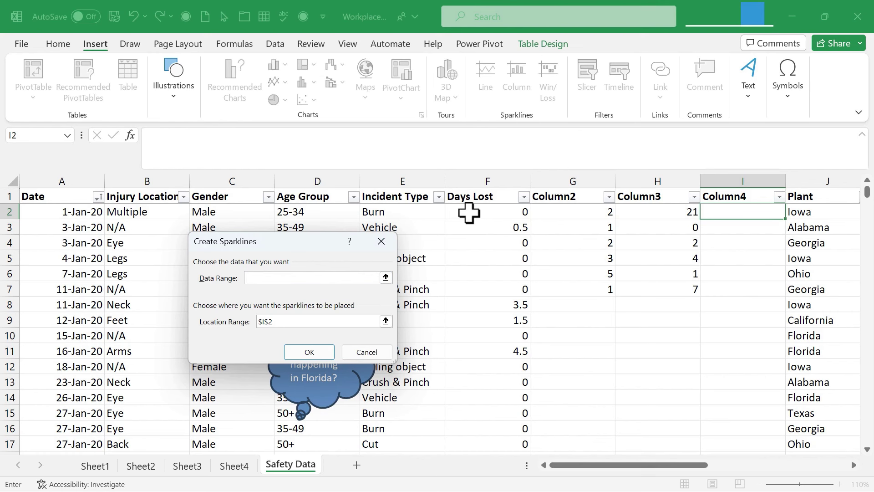
pyautogui.moveTo(469, 212); pyautogui.dragTo(666, 214)
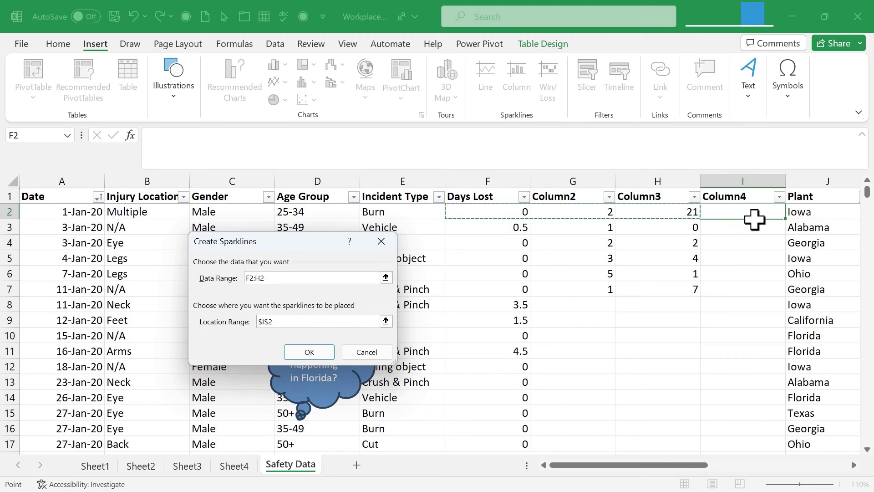
pyautogui.click(318, 358)
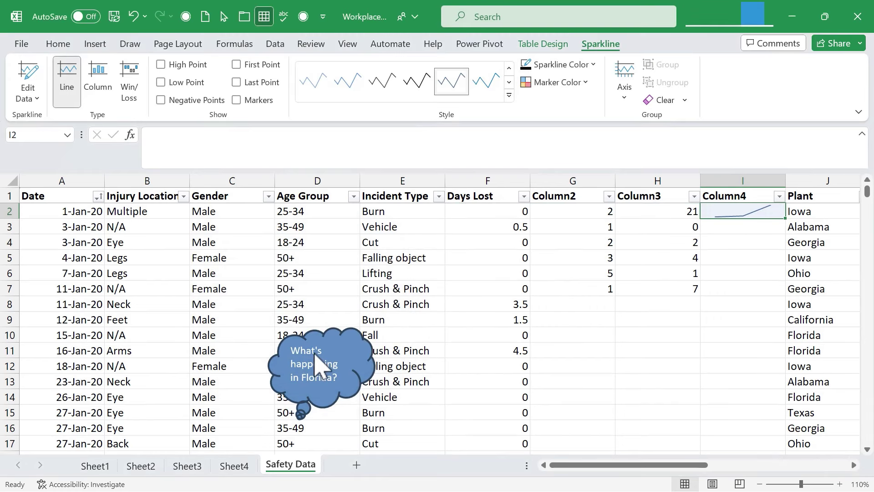
# Copy the line sparkline in I2 down through cell I7.
pyautogui.click(738, 243)
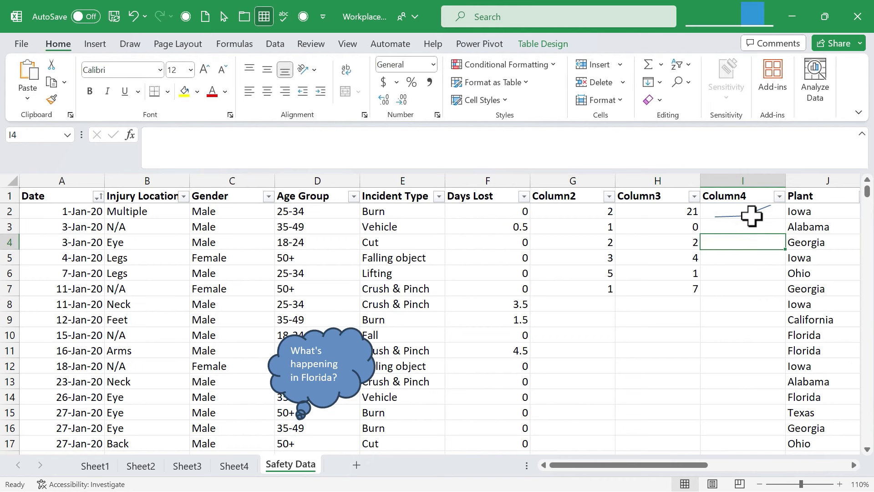
pyautogui.click(752, 215)
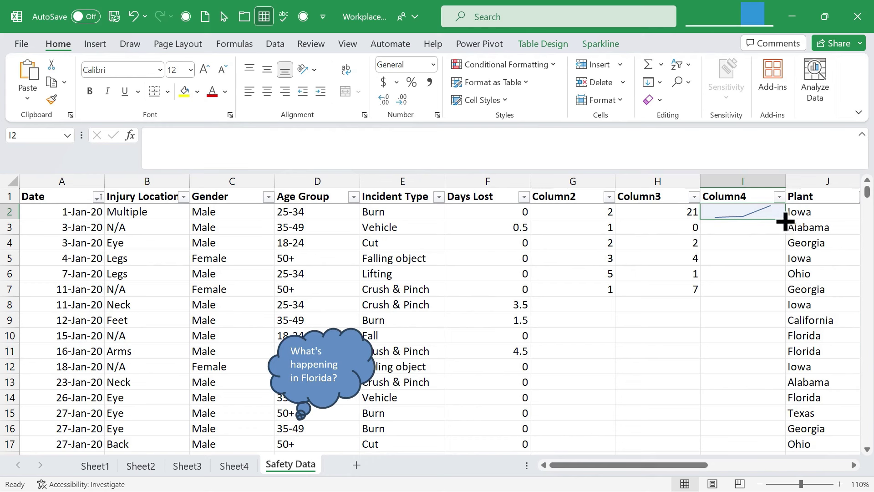
pyautogui.moveTo(785, 222); pyautogui.dragTo(775, 296)
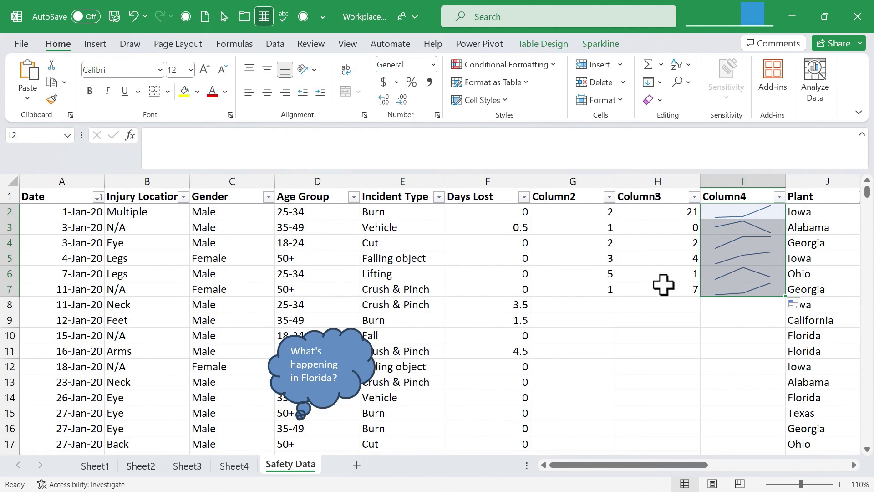
# Create column sparklines in I2:I7 from the data range F2:H7, replacing the line sparklines.
pyautogui.click(95, 43)
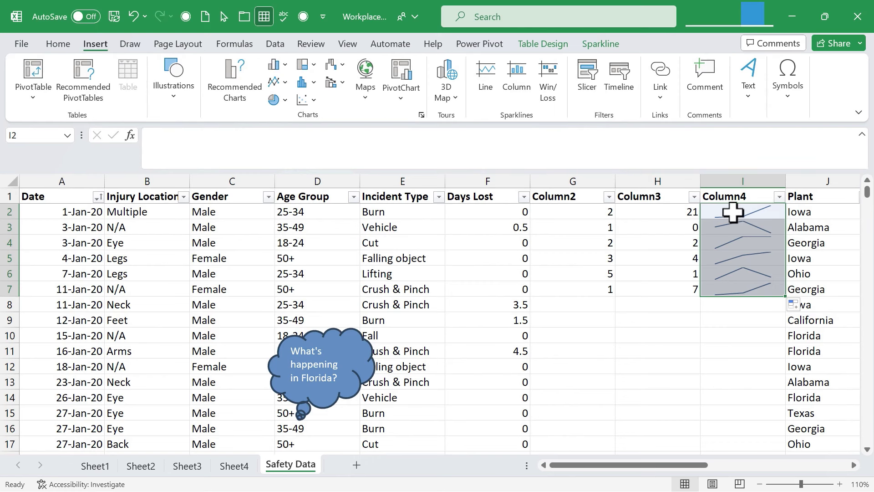
pyautogui.click(518, 88)
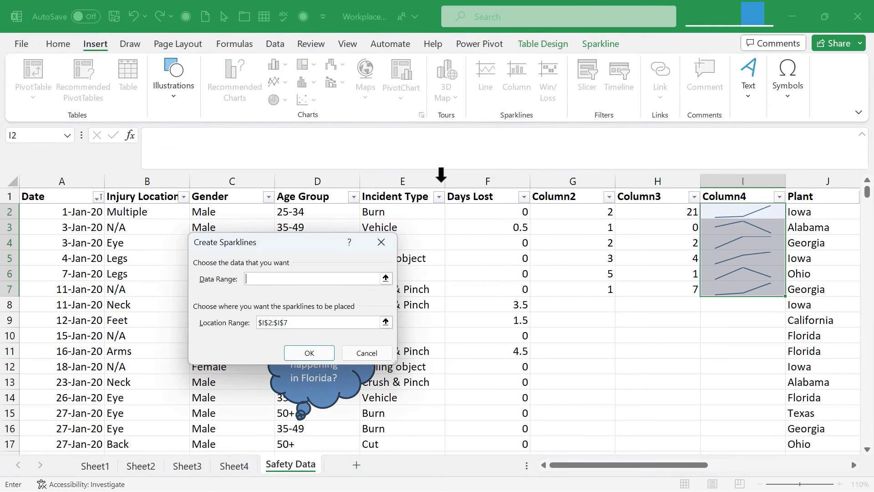
pyautogui.moveTo(494, 216); pyautogui.dragTo(656, 289)
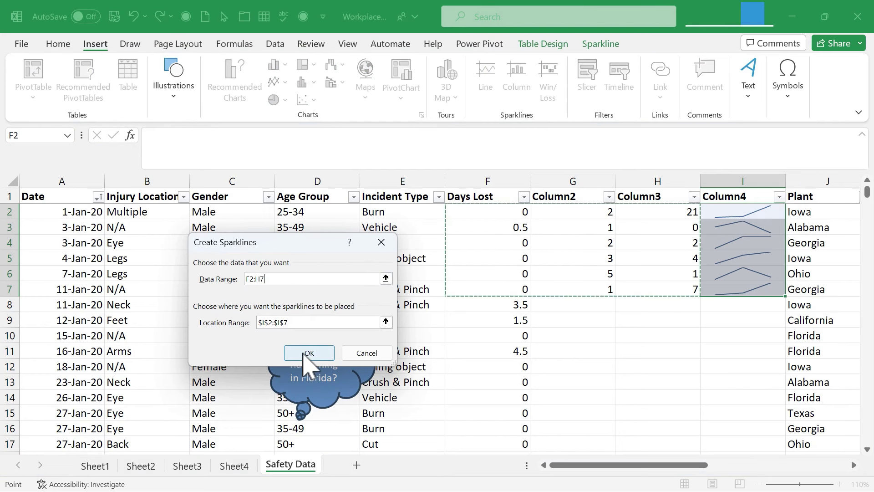
pyautogui.click(309, 353)
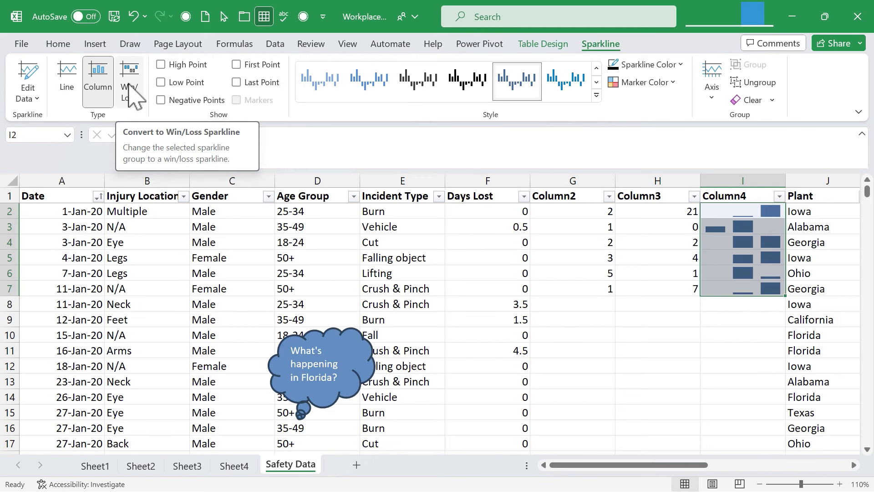
# Insert slicers for Gender, Incident Type and Incident Cost on the safety table.
pyautogui.click(95, 44)
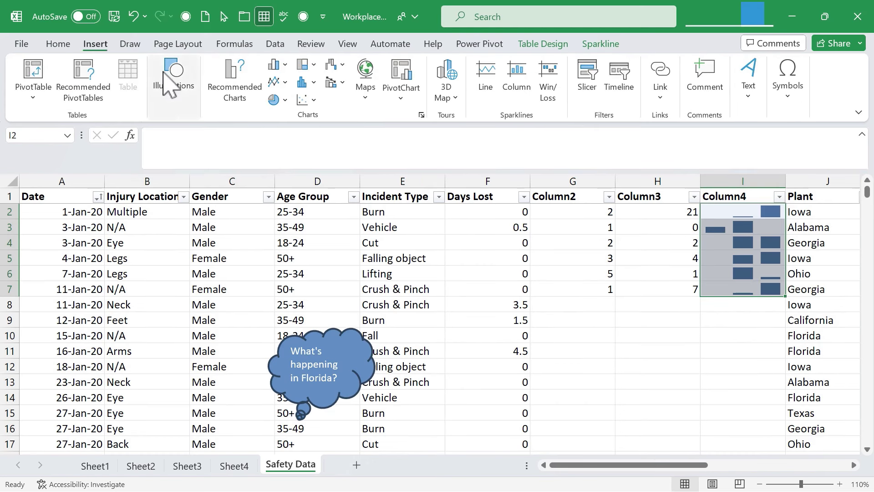
pyautogui.click(713, 346)
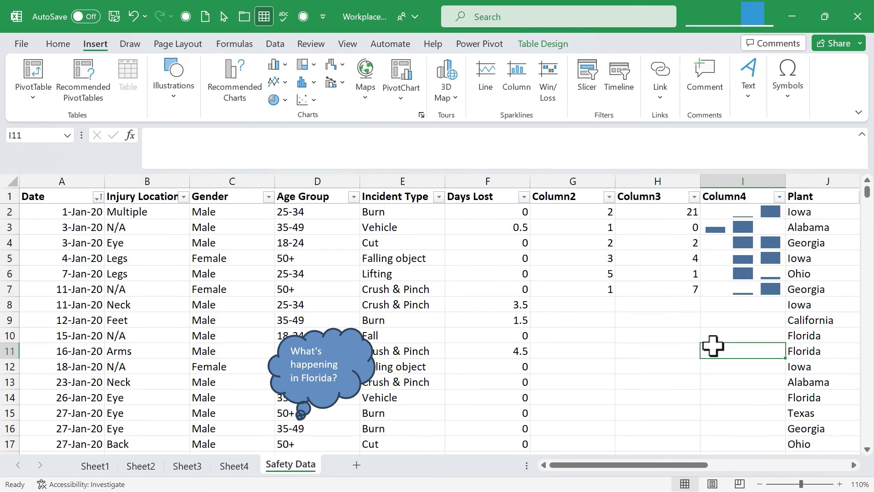
pyautogui.click(147, 258)
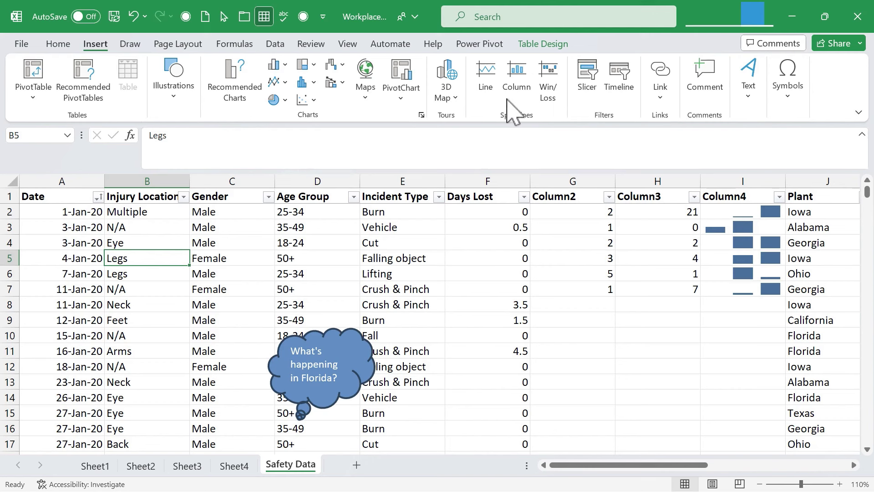
pyautogui.click(598, 99)
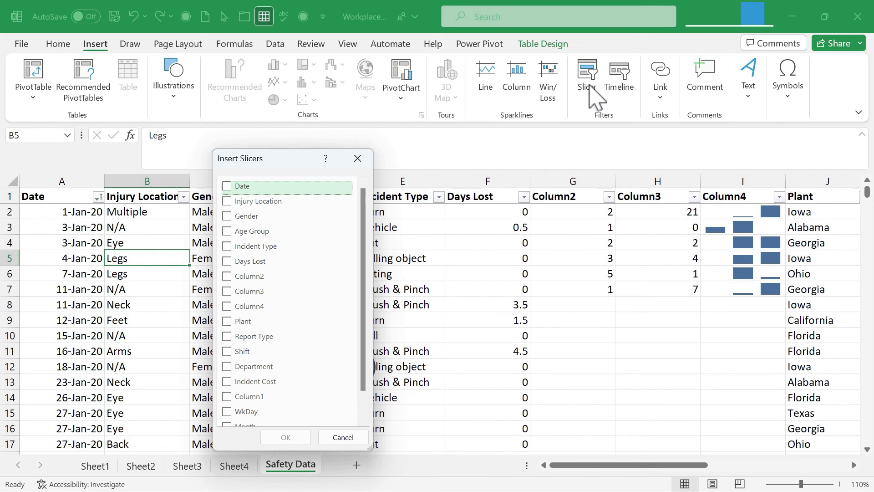
pyautogui.click(227, 217)
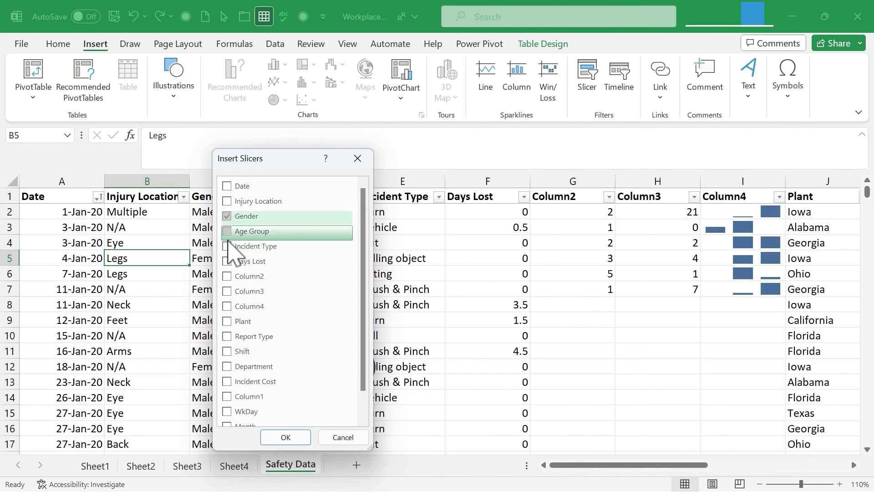
pyautogui.click(227, 246)
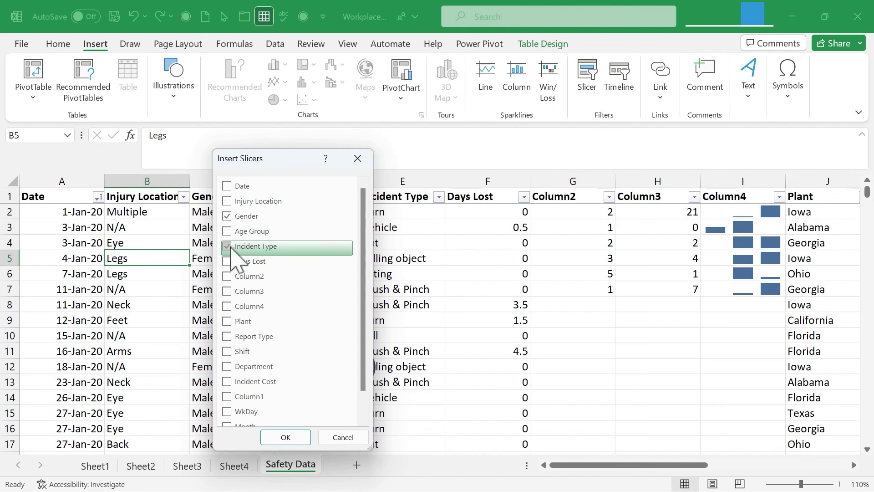
pyautogui.click(227, 382)
pyautogui.click(285, 437)
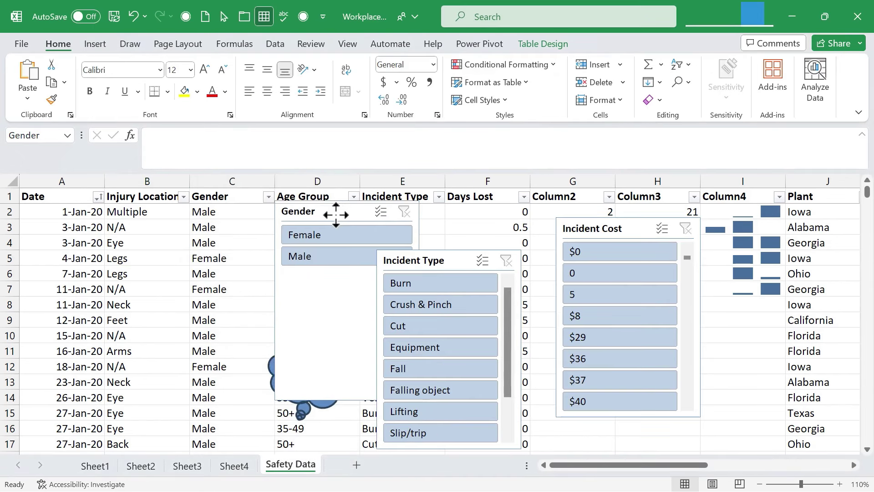
# Filter the incidents to Burn and arrange the Incident Type, Incident Cost and Gender slicers side by side in that order.
pyautogui.moveTo(335, 211); pyautogui.dragTo(254, 228)
pyautogui.moveTo(431, 261); pyautogui.dragTo(437, 221)
pyautogui.click(439, 243)
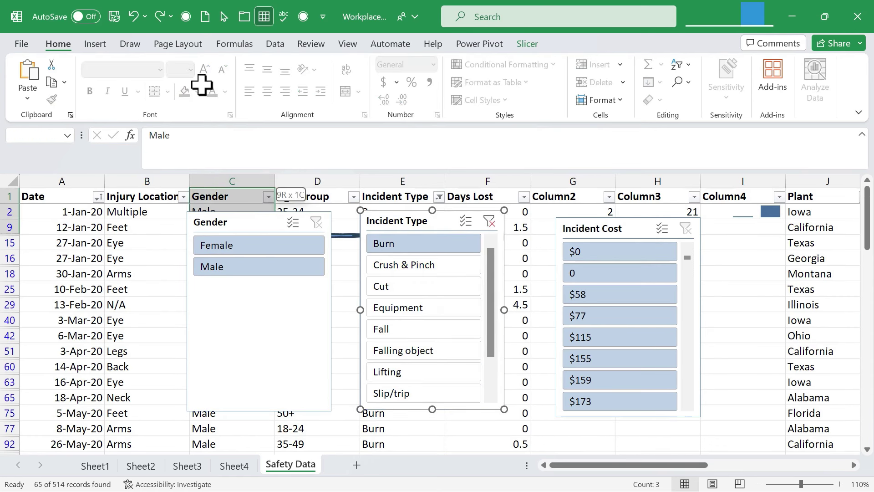
pyautogui.moveTo(255, 235); pyautogui.dragTo(769, 231)
pyautogui.moveTo(607, 229); pyautogui.dragTo(646, 259)
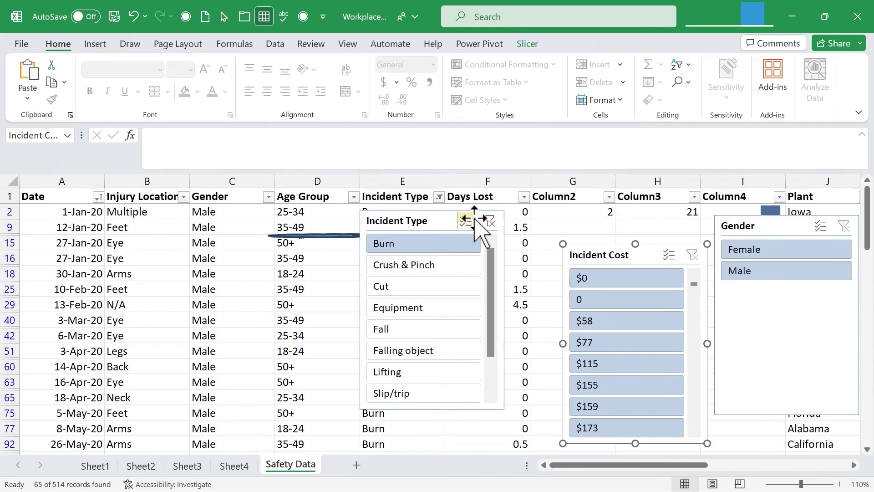
pyautogui.moveTo(441, 231); pyautogui.dragTo(500, 252)
pyautogui.moveTo(439, 228); pyautogui.dragTo(475, 258)
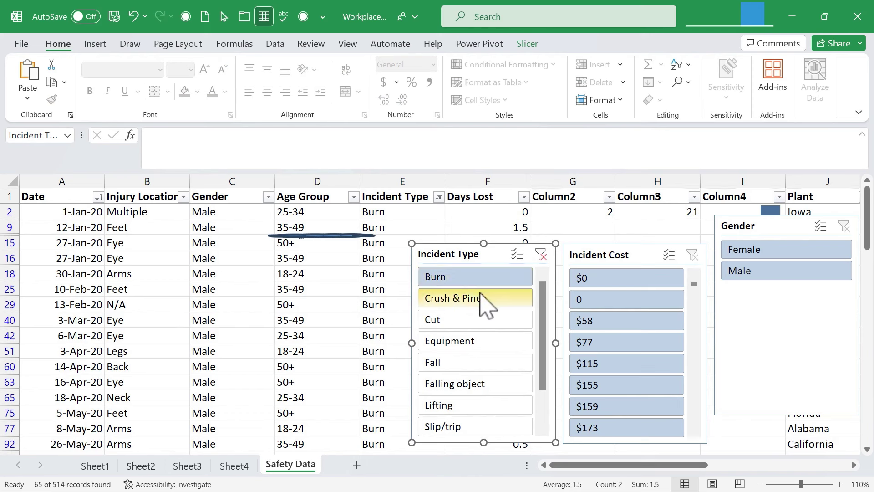
# Use the slicers to filter the table to Cut incidents involving Male employees.
pyautogui.click(477, 318)
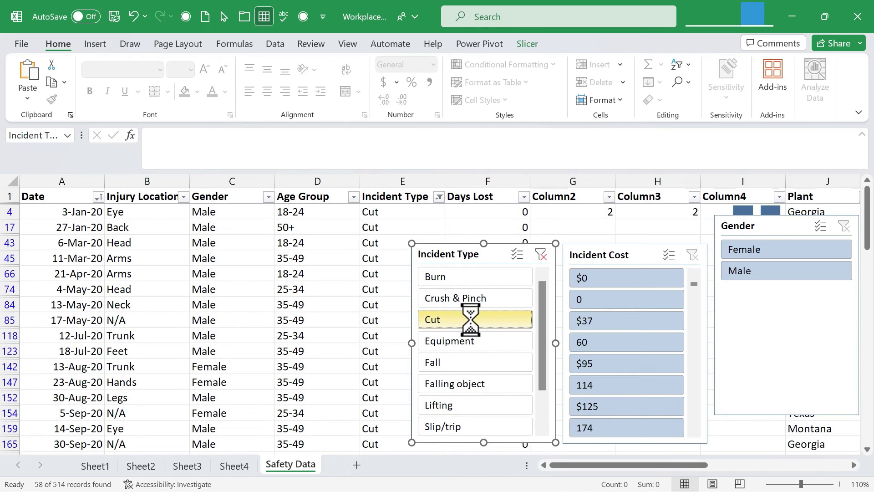
pyautogui.click(757, 272)
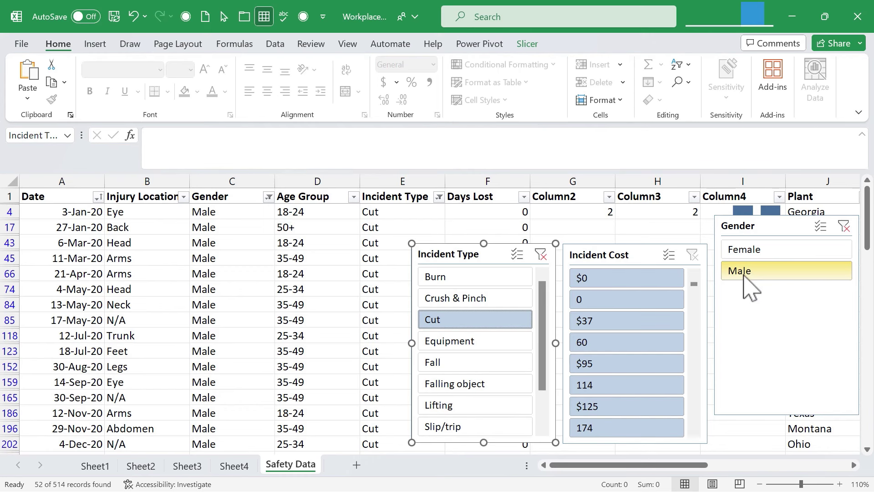
# Filter the table to an Incident Cost of 60, then switch that slicer to 0.
pyautogui.click(605, 342)
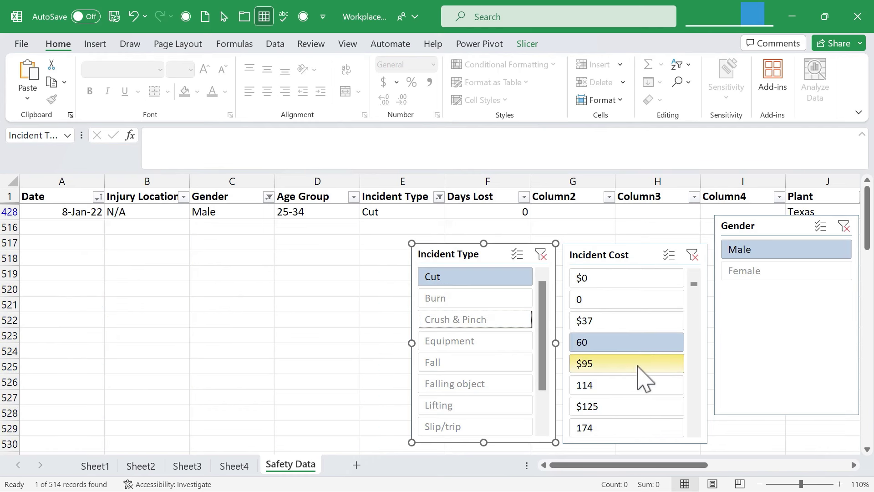
pyautogui.click(608, 305)
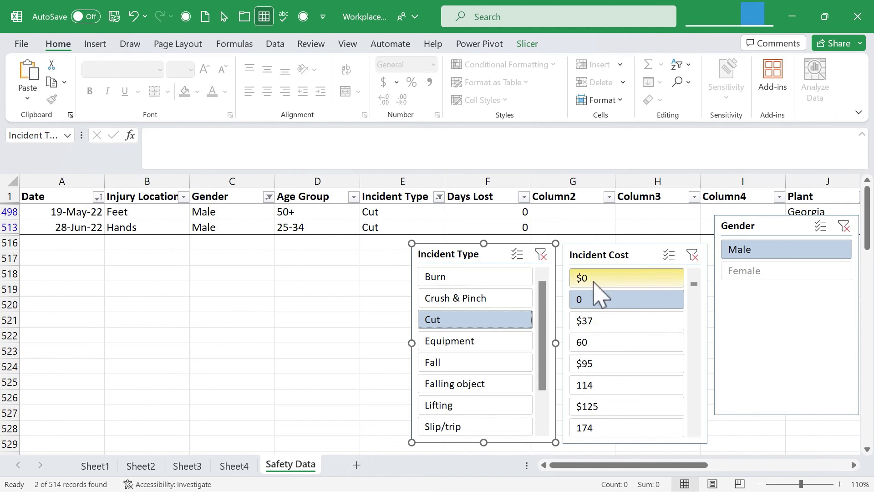
# Clear the filters on the Incident Type, Incident Cost and Gender slicers.
pyautogui.click(545, 257)
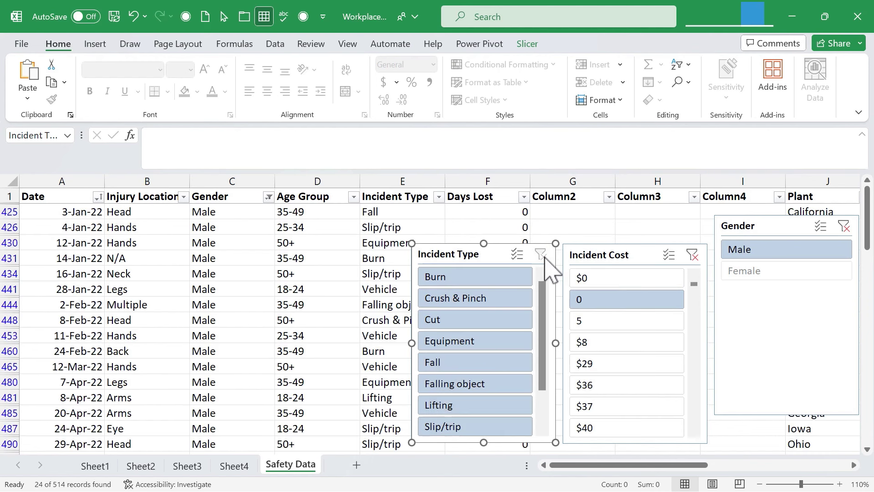
pyautogui.click(691, 254)
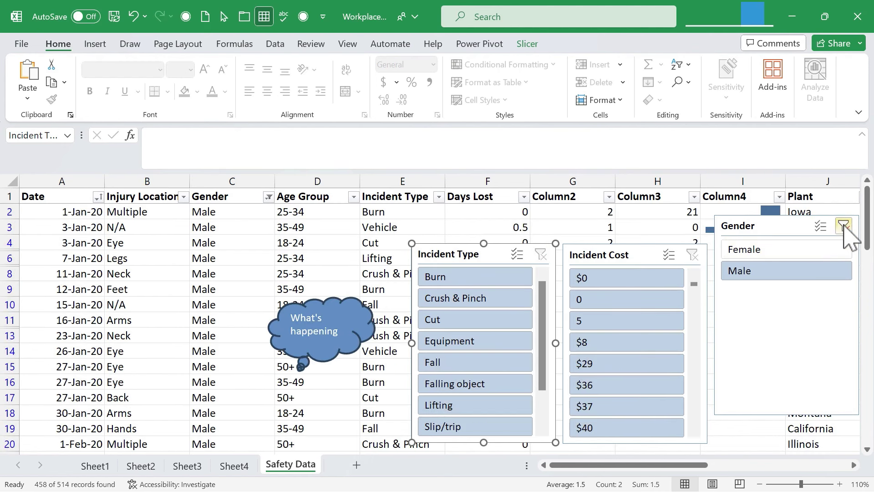
pyautogui.click(843, 228)
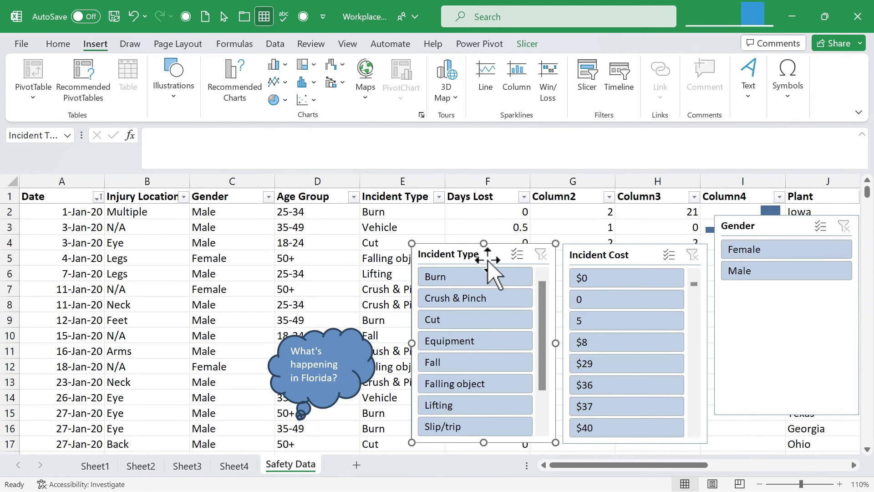
# Delete the Incident Type, Incident Cost and Gender slicers from the Safety Data sheet.
pyautogui.click(509, 276)
pyautogui.press('Delete')
pyautogui.click(628, 257)
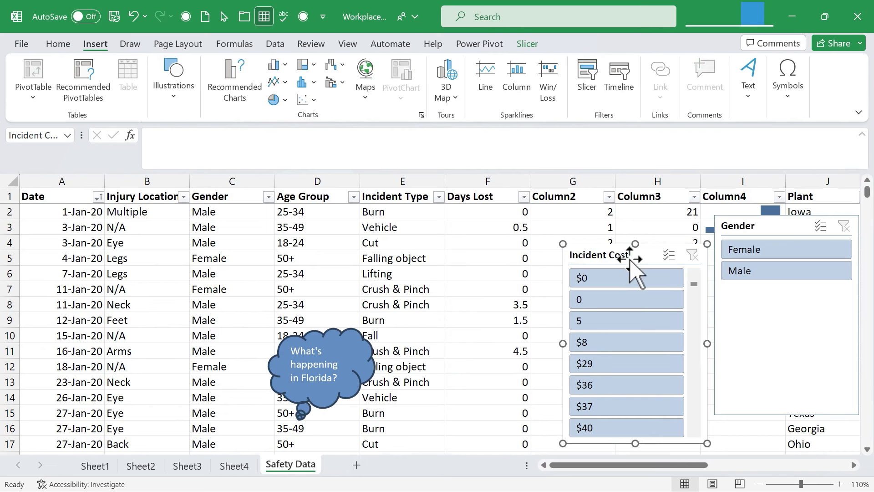
pyautogui.press('Delete')
pyautogui.click(796, 224)
pyautogui.press('Delete')
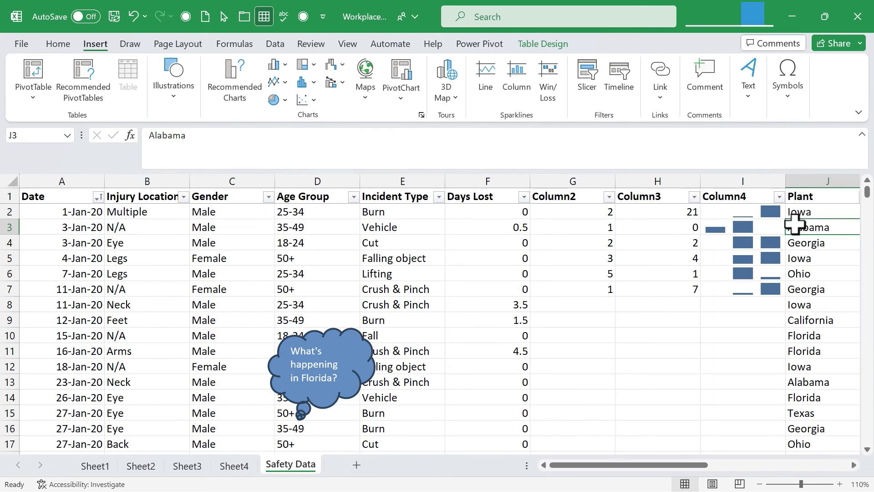
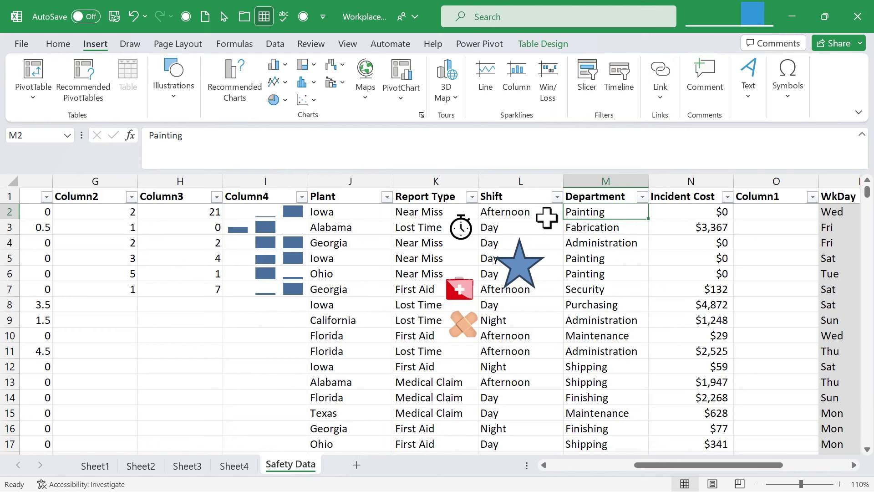
# Hyperlink the Painting entry in cell M2 to the address wikipedia.org.
pyautogui.click(549, 213)
pyautogui.click(590, 212)
pyautogui.click(660, 72)
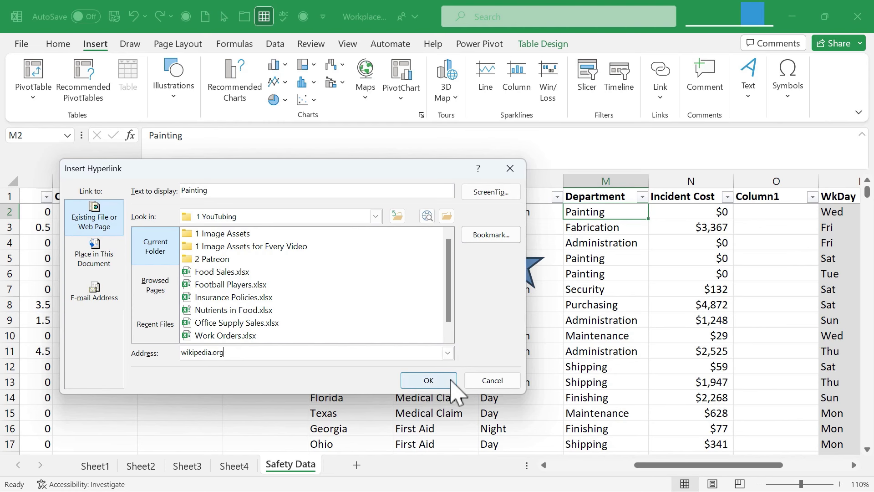
pyautogui.click(442, 380)
pyautogui.click(608, 287)
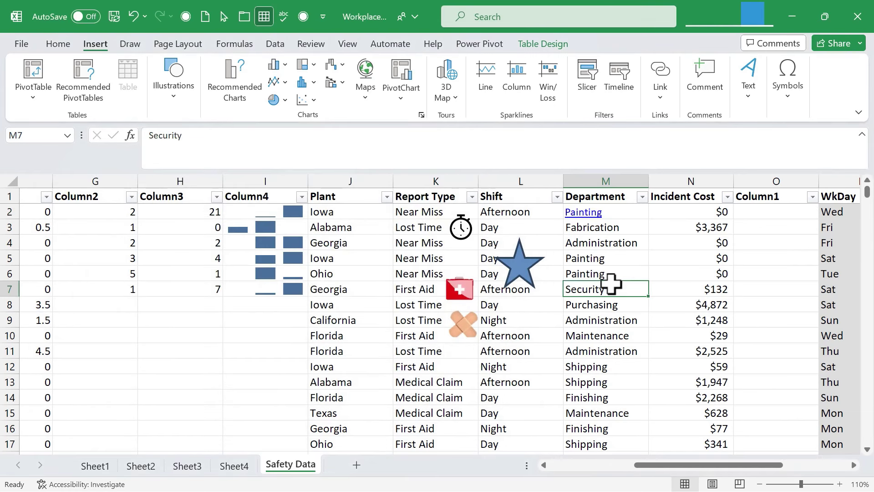
pyautogui.click(584, 216)
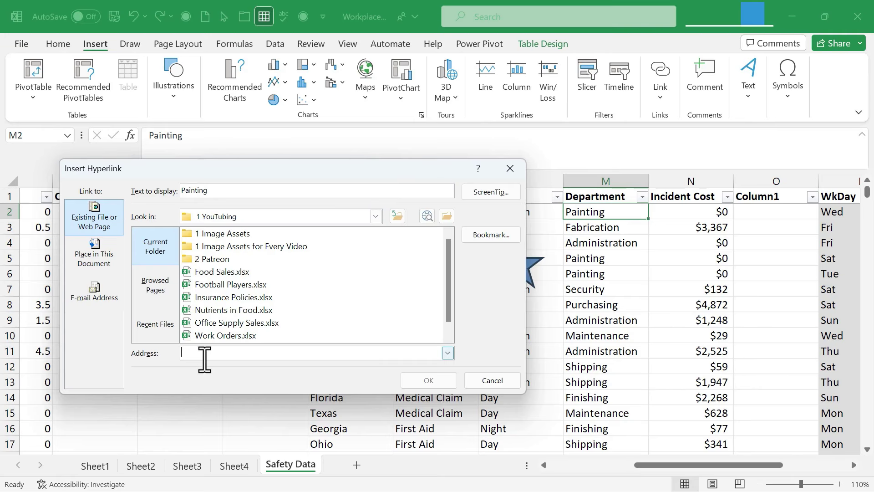
pyautogui.write('http://www.wikipedia.org')
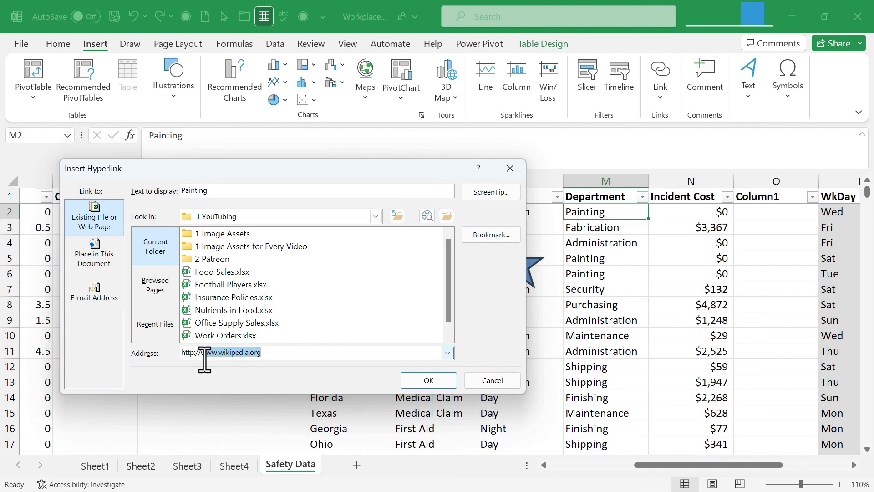
pyautogui.click(429, 380)
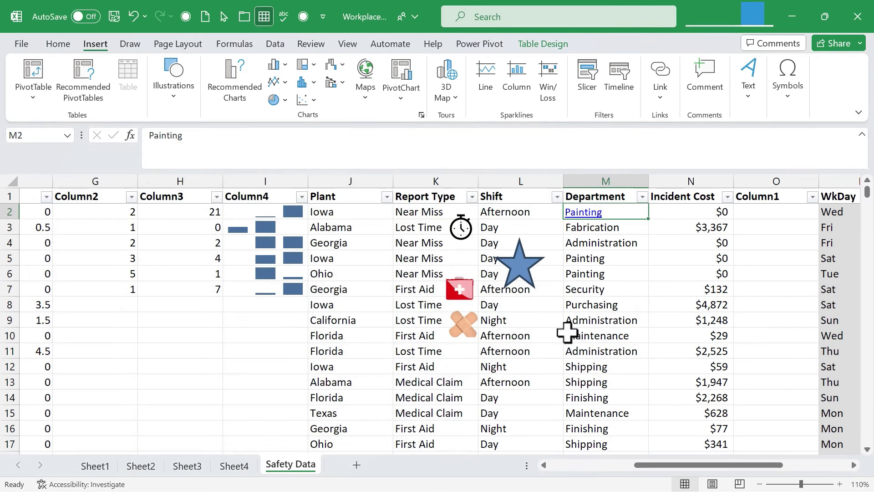
# Test the Painting hyperlink in M2 by opening its web page, and close the browser again.
pyautogui.click(605, 227)
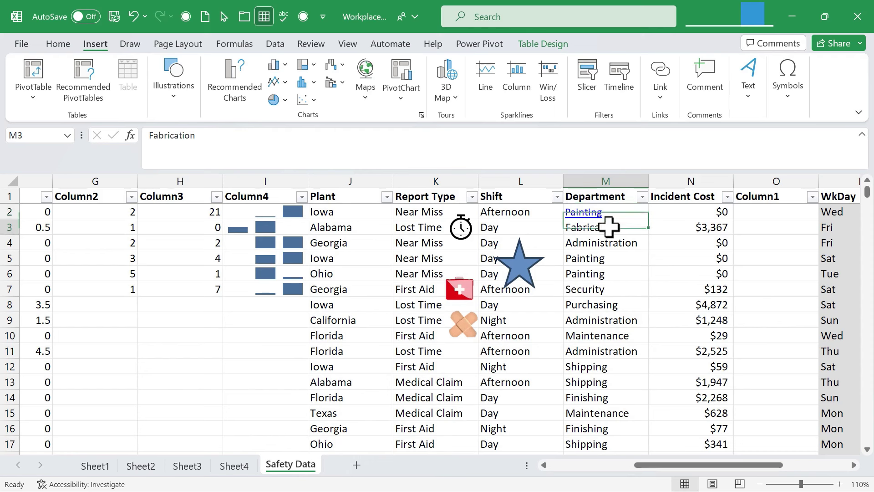
pyautogui.click(587, 213)
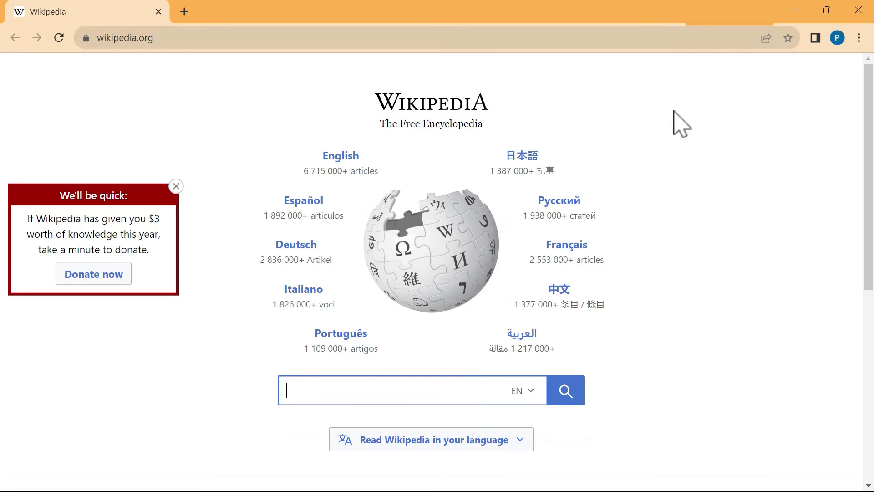
pyautogui.click(858, 10)
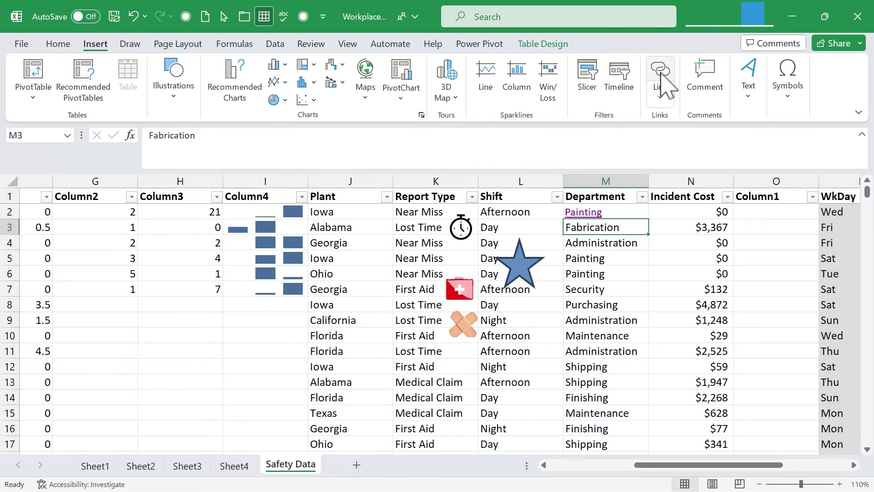
# Hyperlink the Fabrication entry in cell M3 to cell A1 of Sheet2 in this workbook.
pyautogui.click(660, 92)
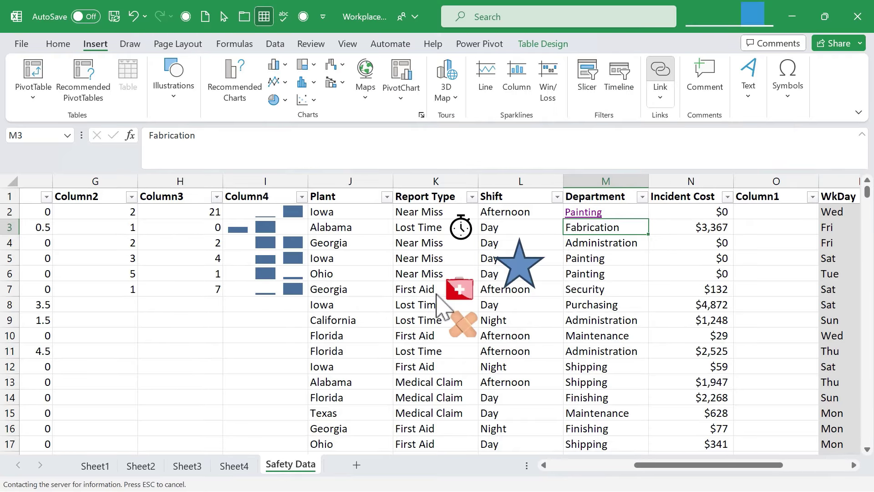
pyautogui.moveTo(416, 171); pyautogui.dragTo(437, 141)
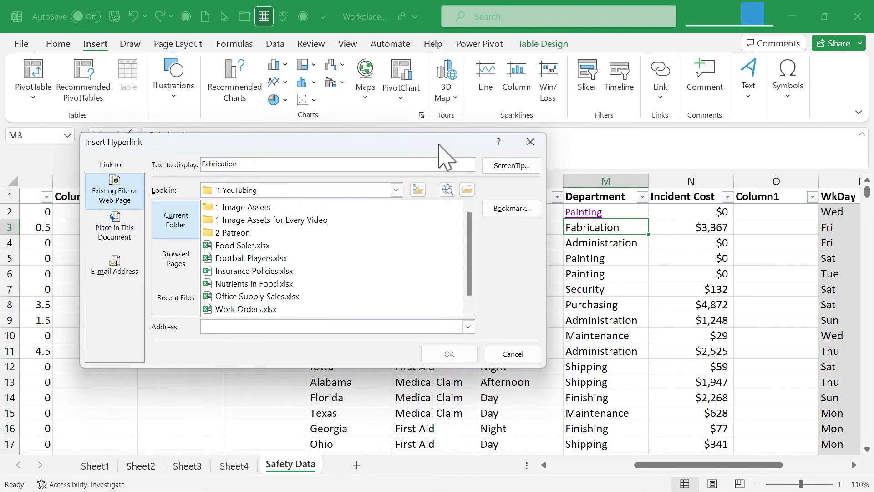
pyautogui.click(120, 237)
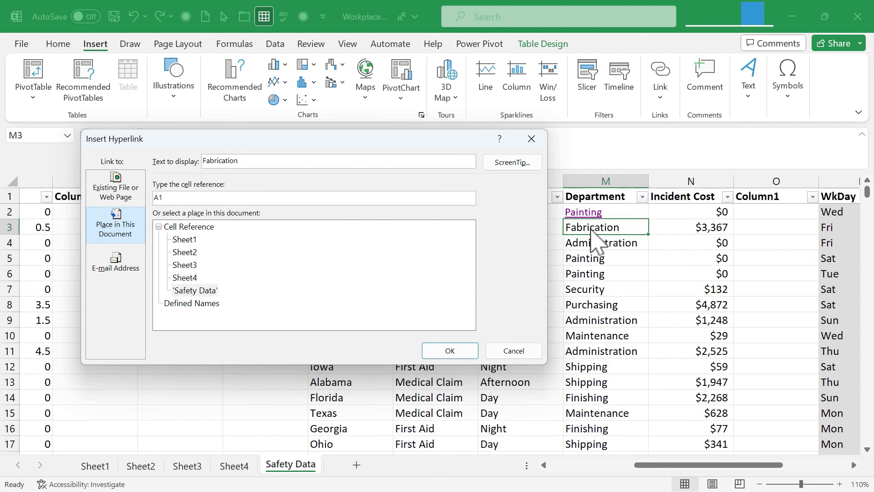
pyautogui.click(187, 253)
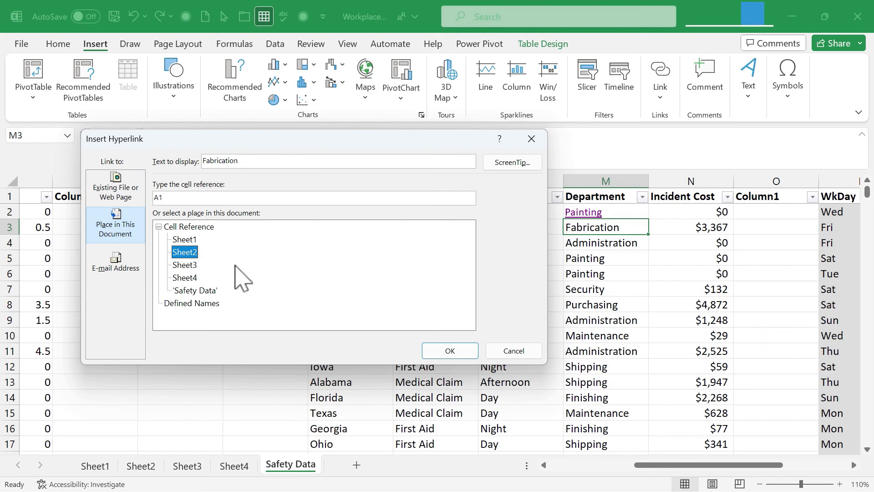
pyautogui.click(465, 352)
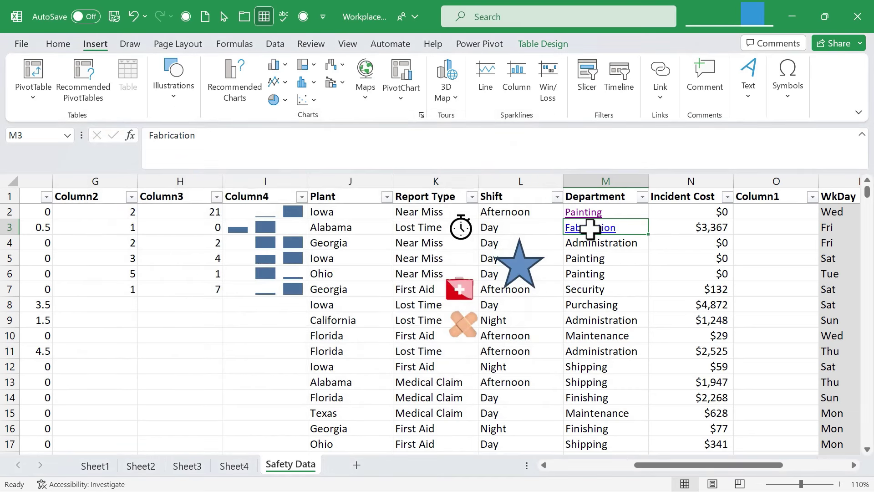
# Follow the Fabrication hyperlink to Sheet2 and return to the Safety Data sheet.
pyautogui.click(590, 228)
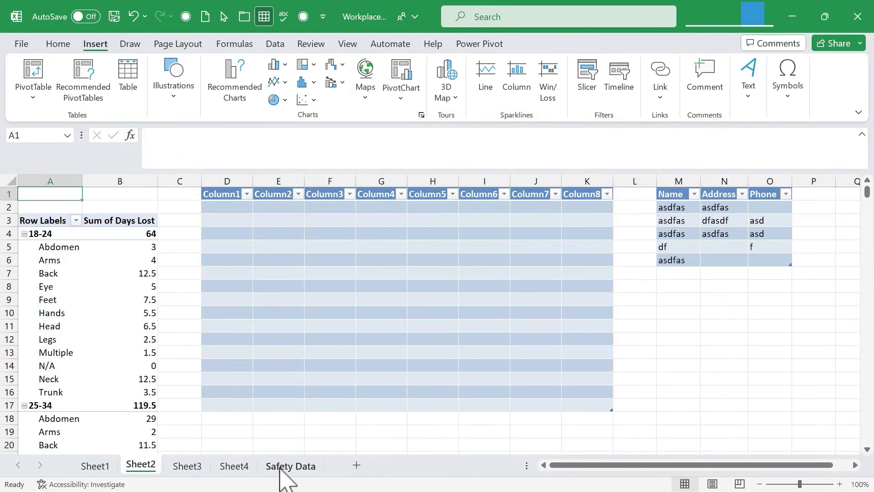
pyautogui.click(282, 466)
# View the e-mail address hyperlink options for the Administration cell M4 and leave without creating a link.
pyautogui.click(601, 243)
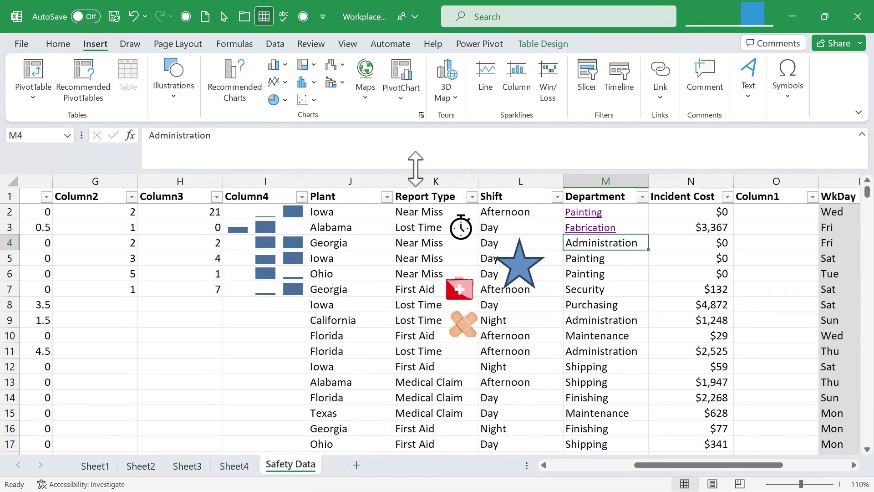
pyautogui.click(661, 76)
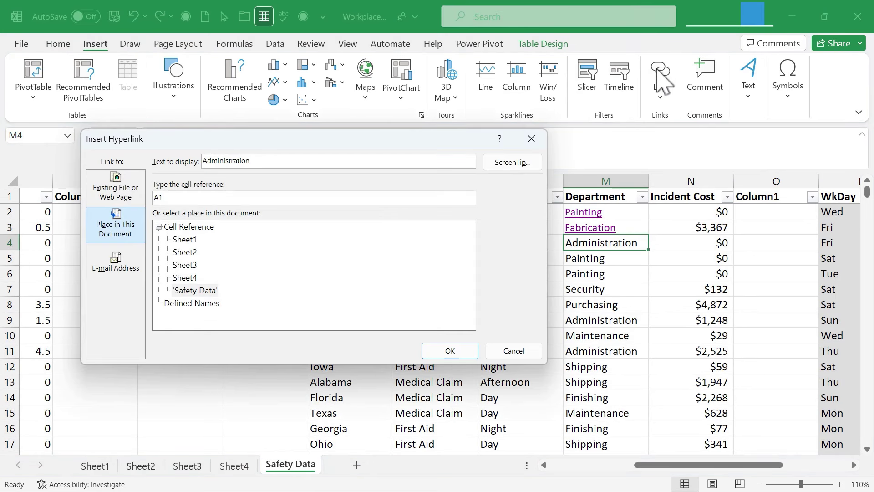
pyautogui.click(107, 281)
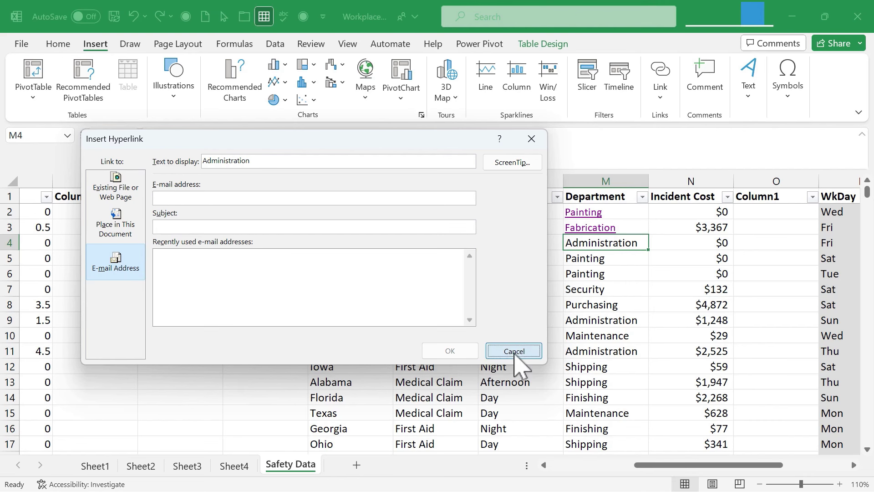
pyautogui.click(513, 351)
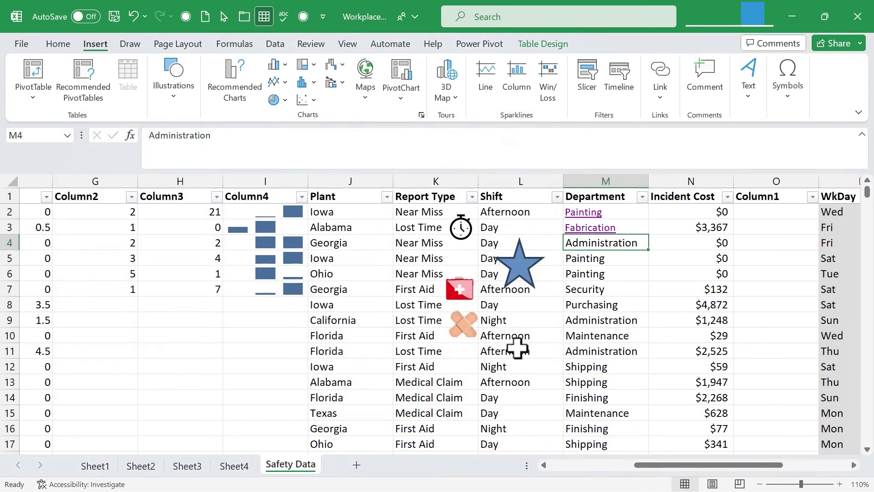
# Look through the recent files offered as link targets for cell M4 and close the list.
pyautogui.click(661, 96)
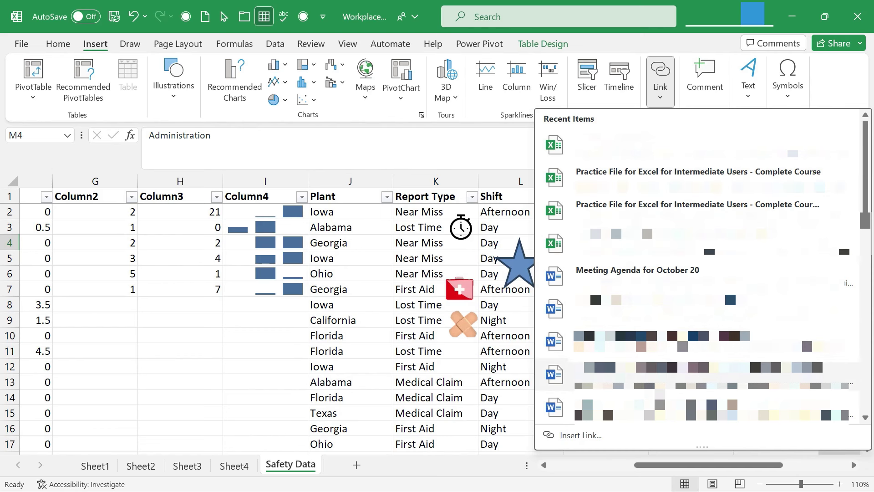
pyautogui.click(585, 438)
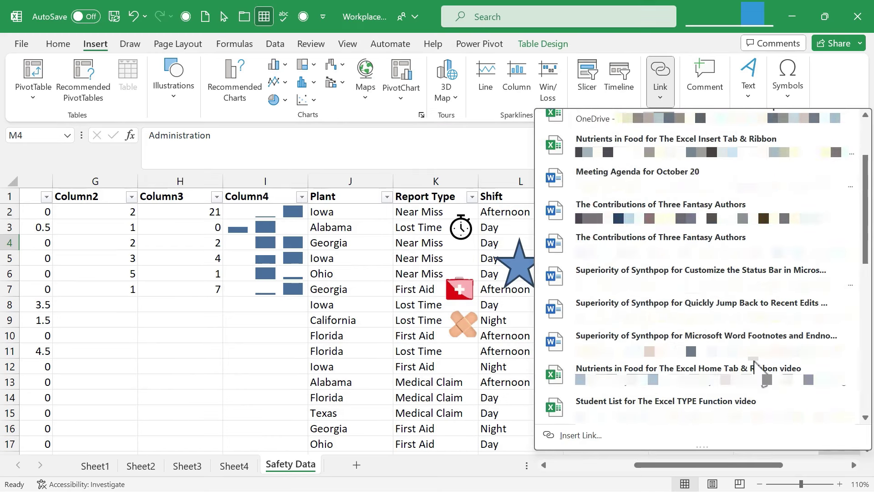
pyautogui.scroll(-4, 755, 362)
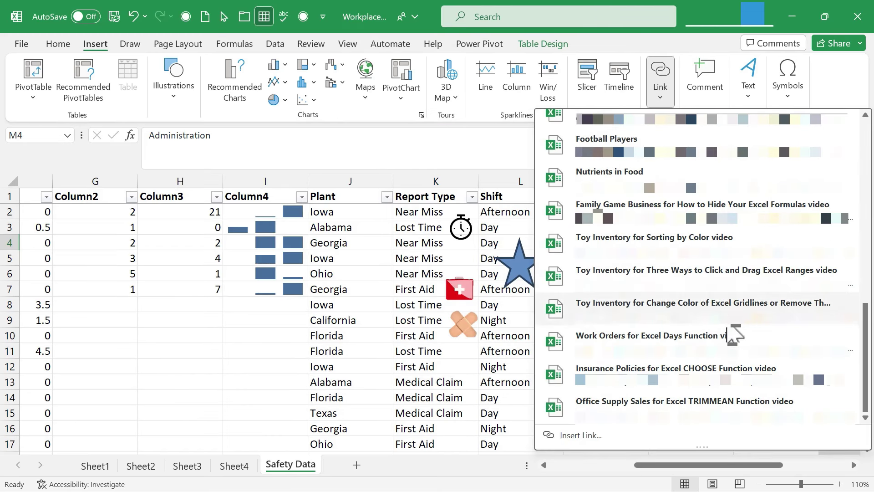
pyautogui.scroll(1, 737, 364)
pyautogui.scroll(5, 738, 367)
pyautogui.click(661, 106)
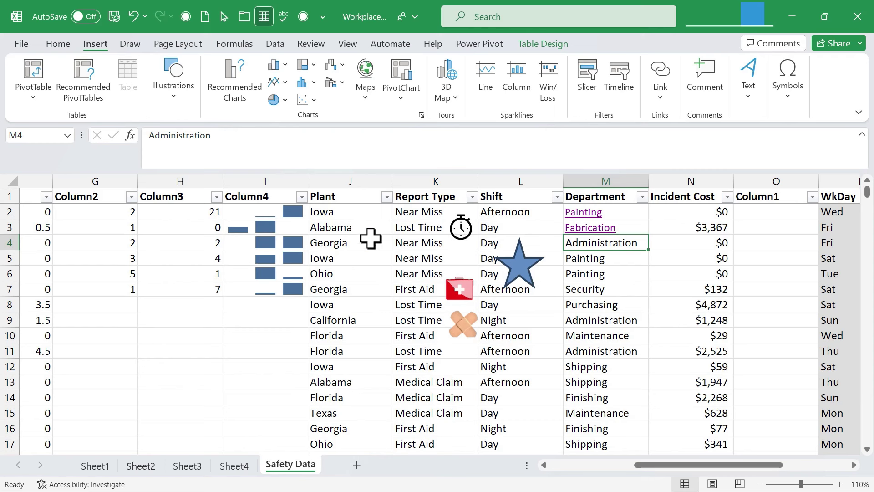
# Post the comment "This was a very close call." on the Near Miss entry in cell K4.
pyautogui.click(409, 245)
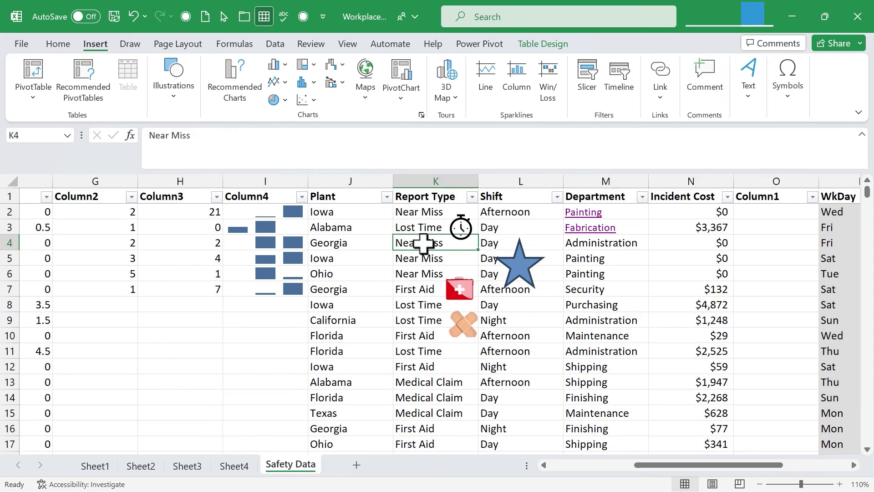
pyautogui.click(706, 82)
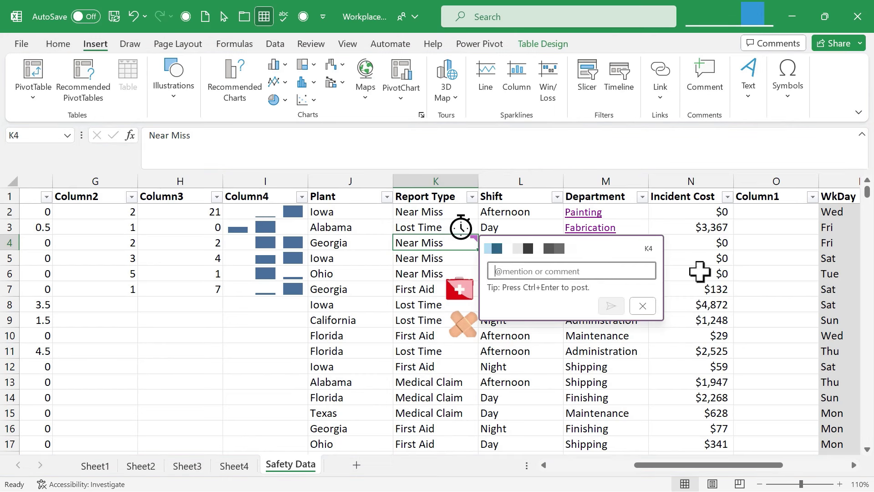
pyautogui.write('This was a very close call.')
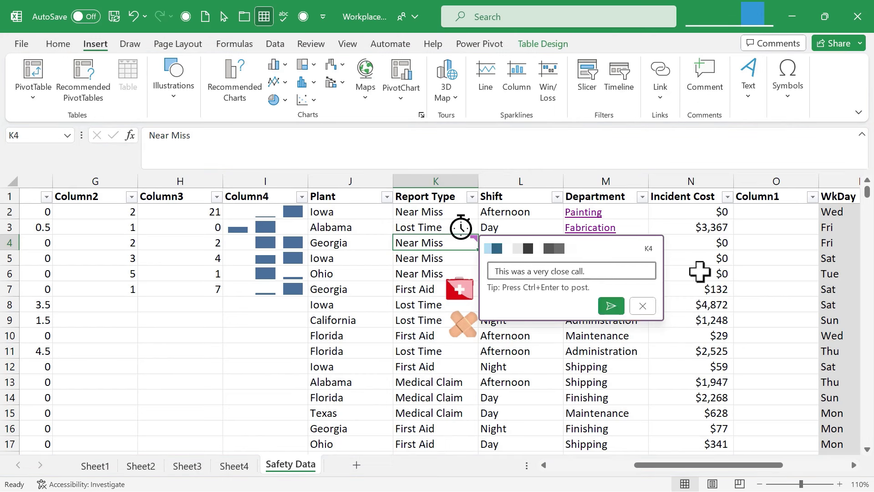
pyautogui.click(612, 306)
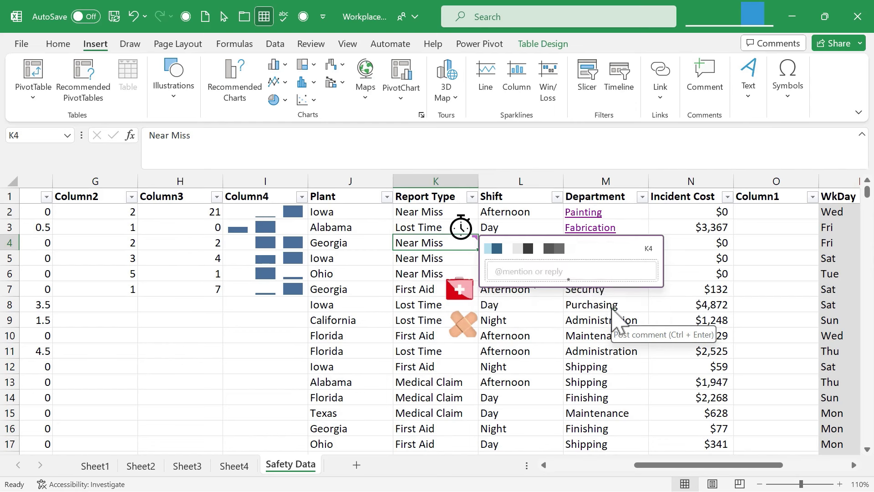
pyautogui.click(695, 334)
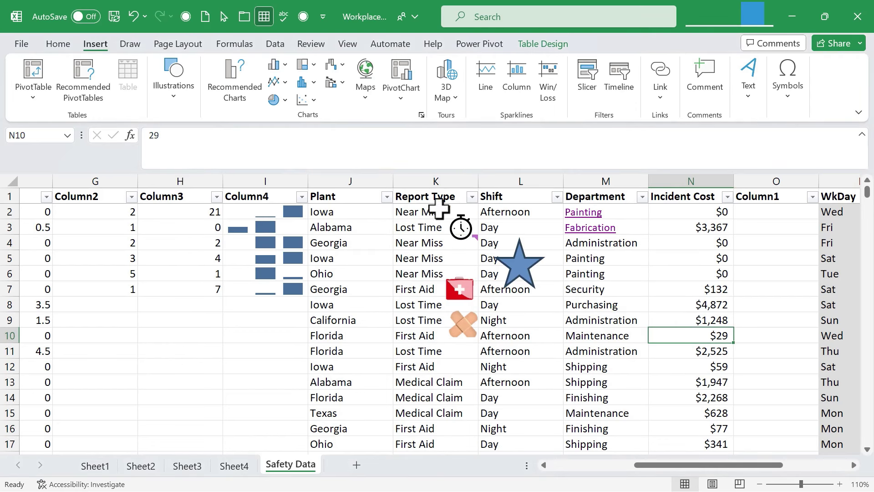
# View the comment on the Near Miss entry in cell K4 and leave it closed.
pyautogui.moveTo(476, 244)
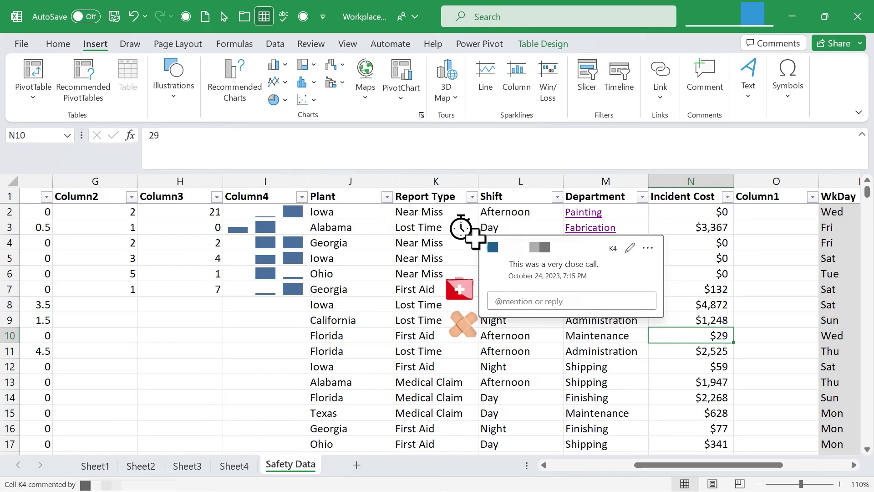
pyautogui.click(180, 366)
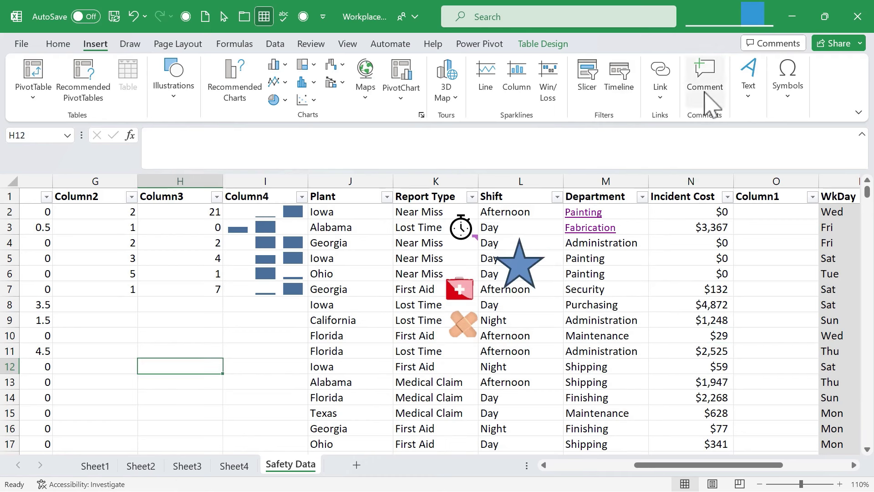
# Insert a text box reading "asjdfaispfijasidfjisajdfijisjdfsd" below the Column3 values and move it over the Department and Incident Cost columns.
pyautogui.click(749, 91)
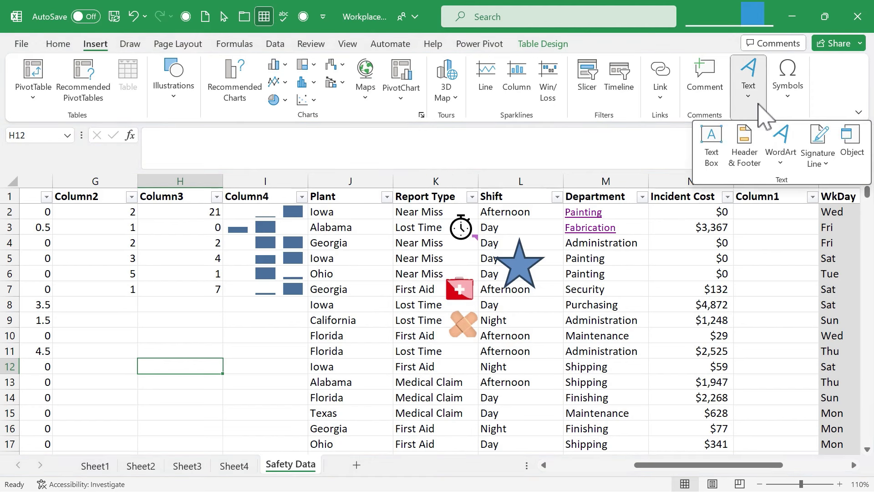
pyautogui.click(712, 137)
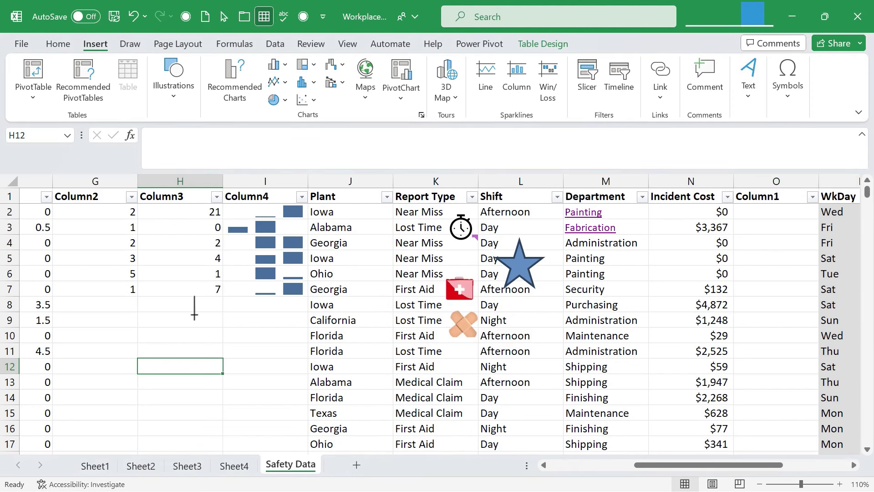
pyautogui.moveTo(194, 314); pyautogui.dragTo(293, 383)
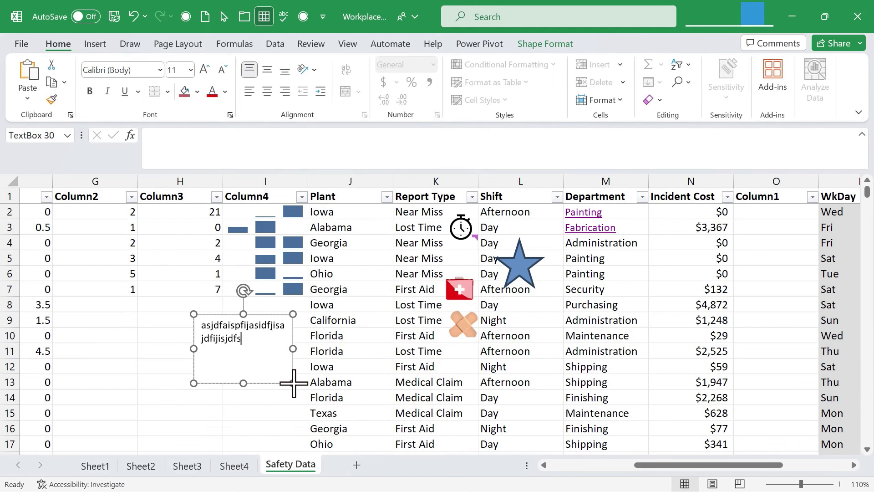
pyautogui.click(135, 336)
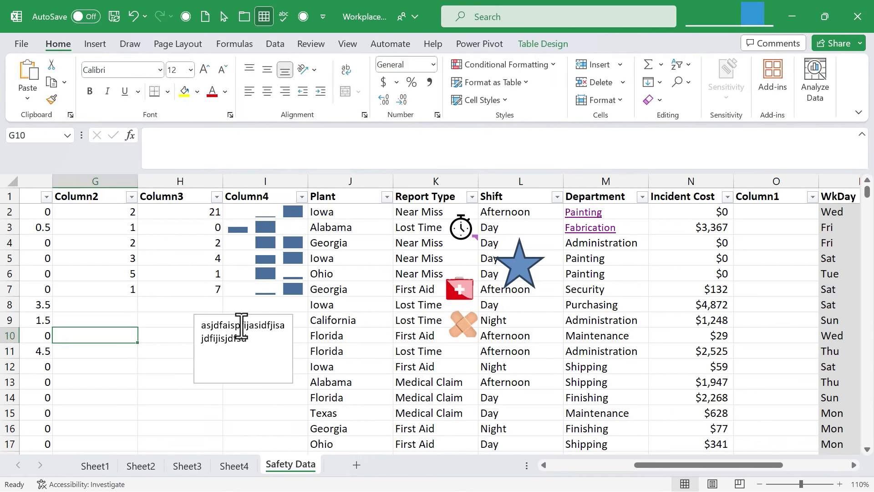
pyautogui.moveTo(234, 315); pyautogui.dragTo(624, 248)
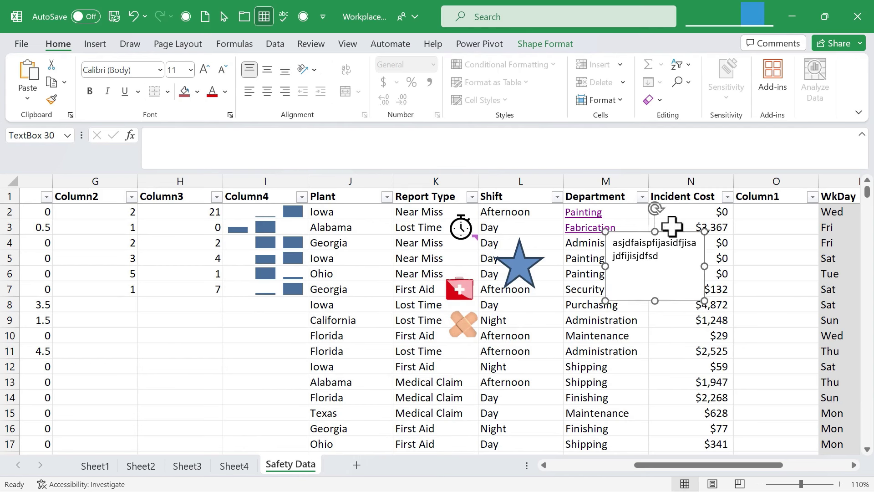
# Turn on header and footer editing for the Safety Data sheet, accept unfreezing its panes, and look through the page layout.
pyautogui.click(96, 44)
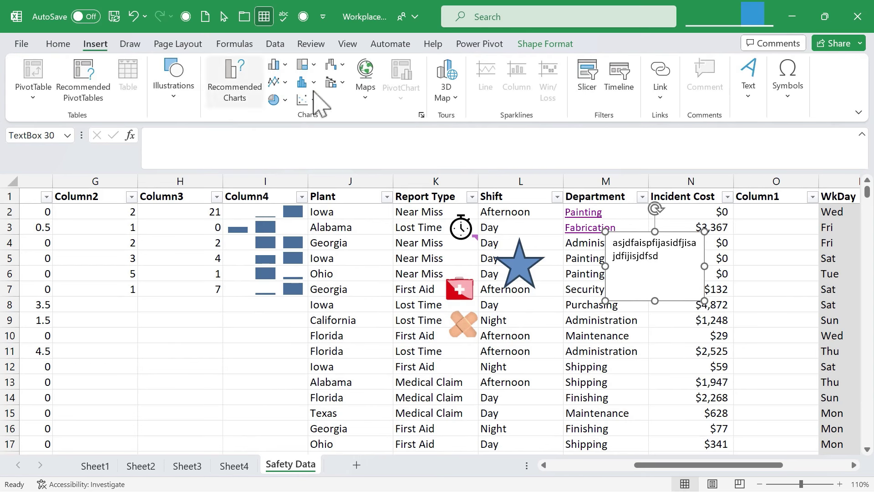
pyautogui.click(756, 103)
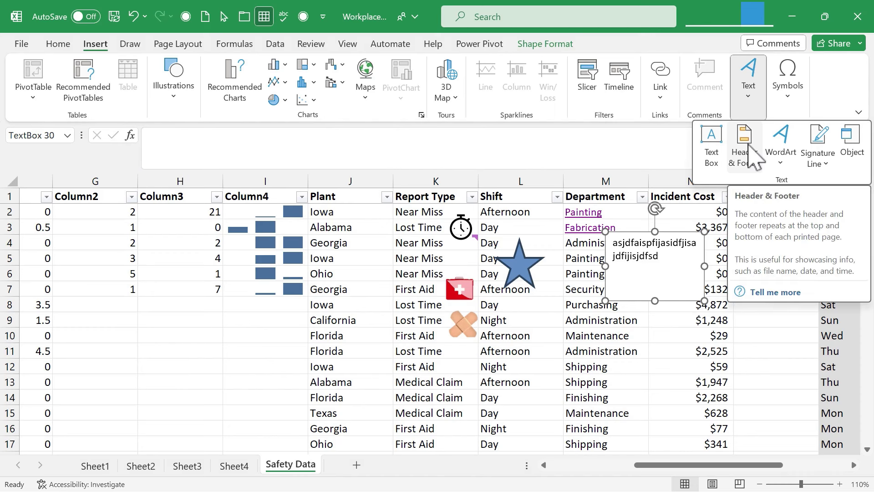
pyautogui.click(753, 156)
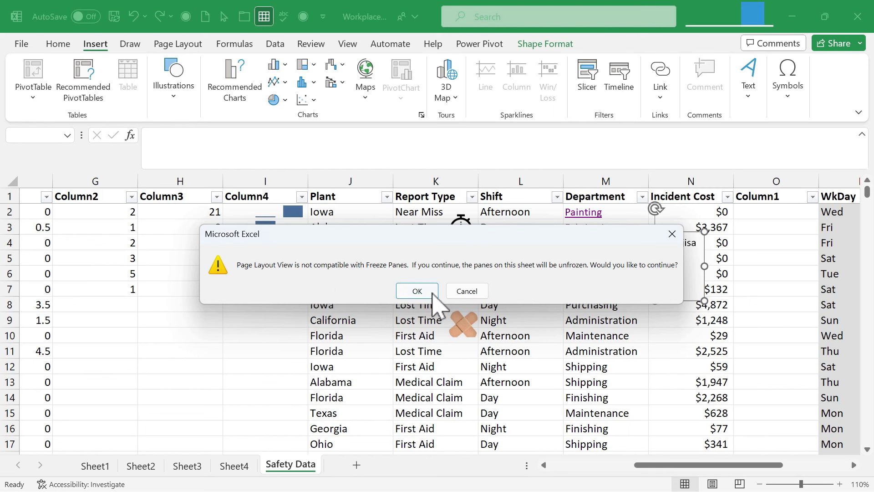
pyautogui.click(417, 291)
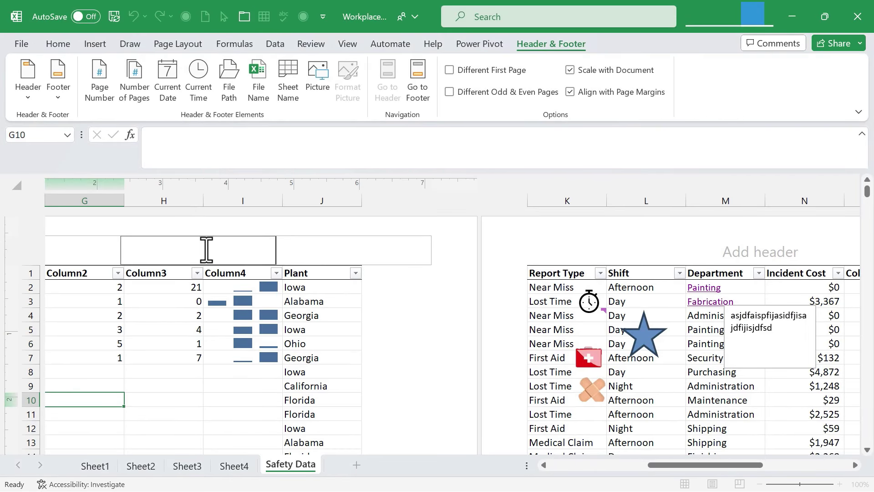
pyautogui.scroll(-15, 370, 341)
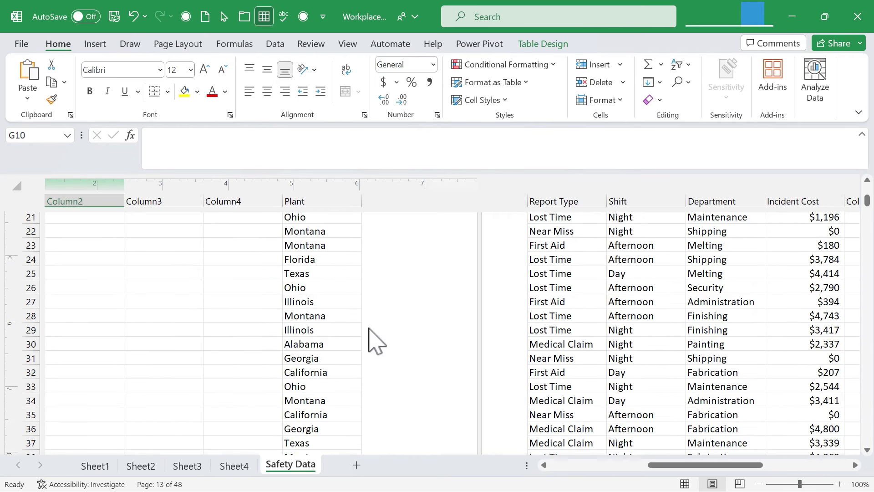
pyautogui.scroll(3, 347, 342)
pyautogui.scroll(-1, 207, 421)
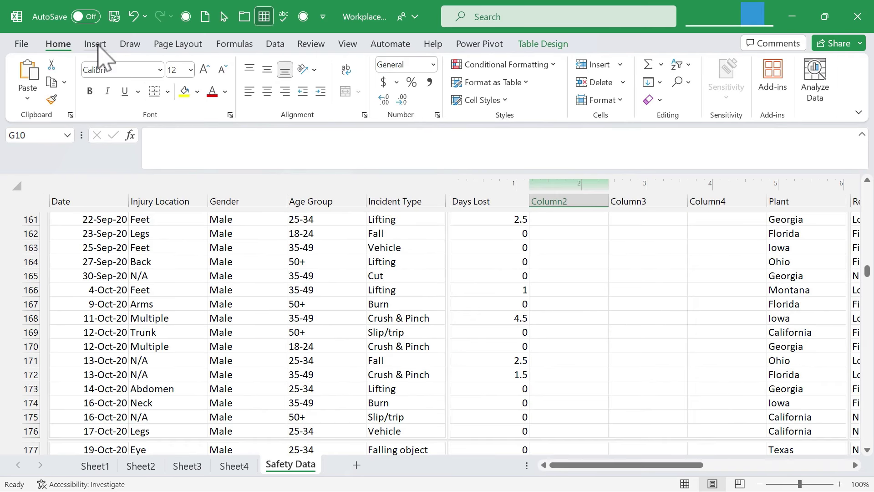
# Insert a new blank equation on the Safety Data sheet.
pyautogui.click(95, 44)
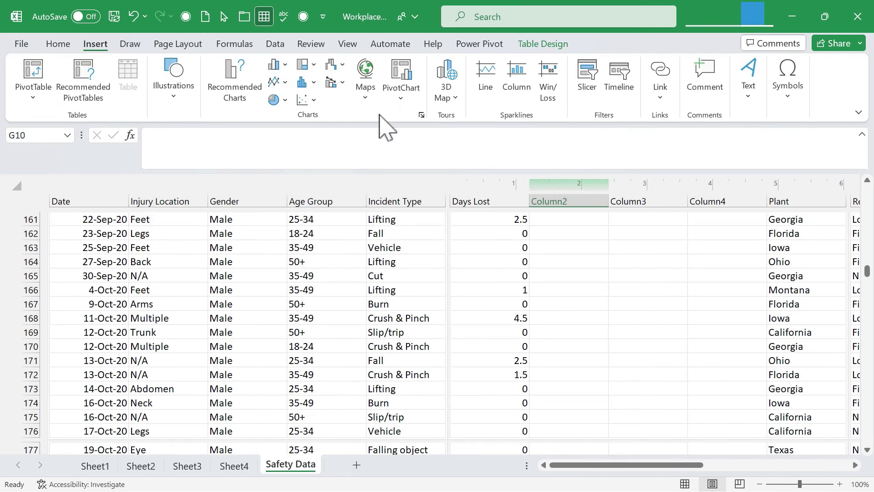
pyautogui.click(791, 93)
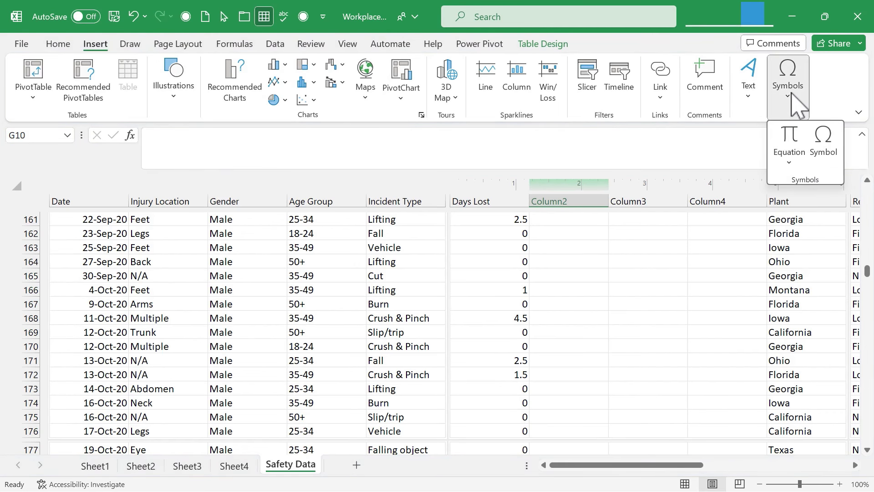
pyautogui.click(790, 144)
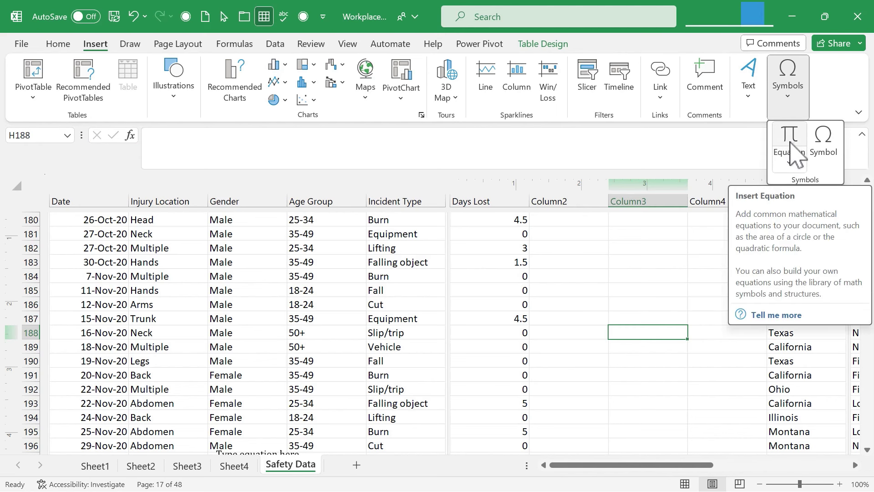
# Insert the built-in Taylor Expansion equation at cell H188's area of the Safety Data sheet.
pyautogui.click(791, 161)
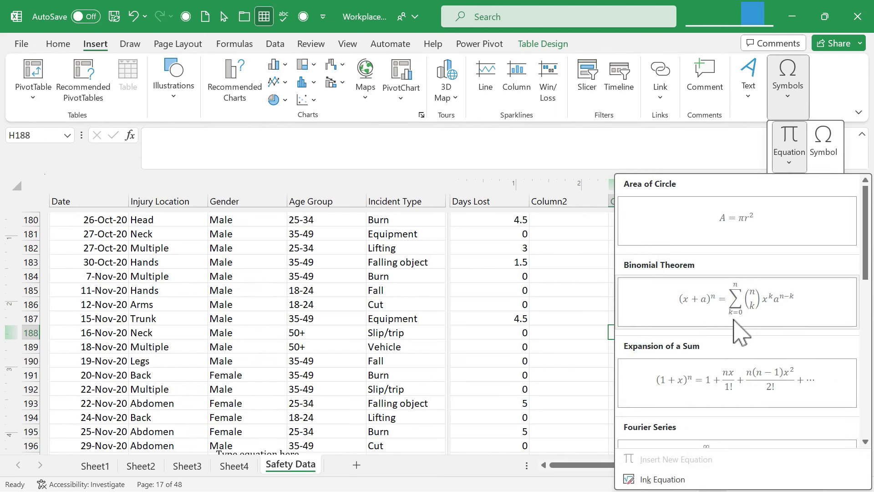
pyautogui.scroll(-5, 710, 318)
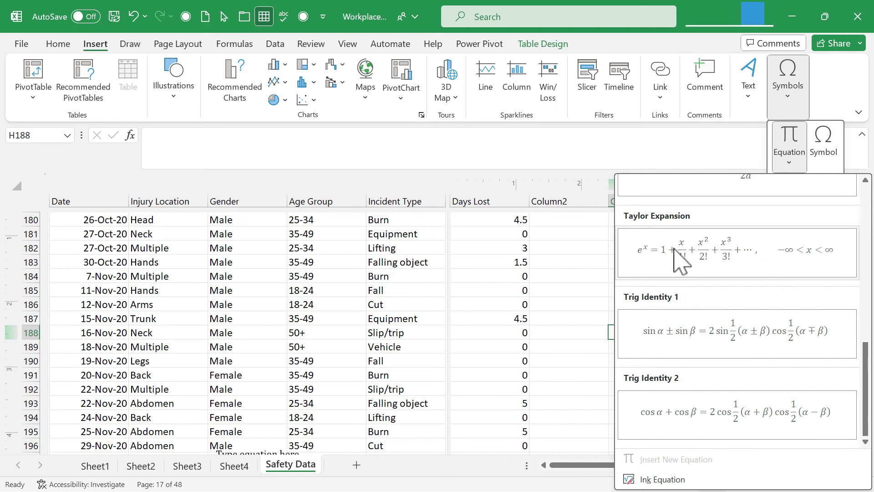
pyautogui.click(624, 250)
pyautogui.scroll(-4, 639, 307)
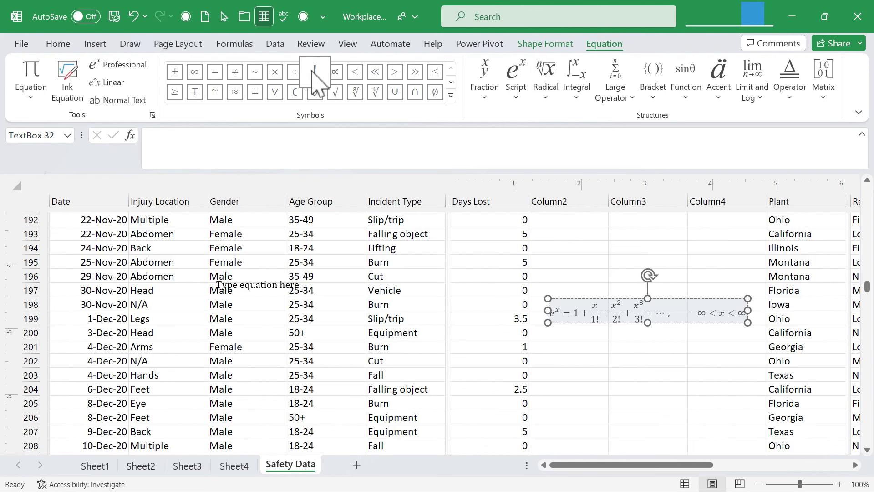
# Append the symbols ∂, ∀, ≡, ≠ and = to the Taylor Expansion equation and view the subscript and superscript structures.
pyautogui.click(315, 93)
pyautogui.click(274, 92)
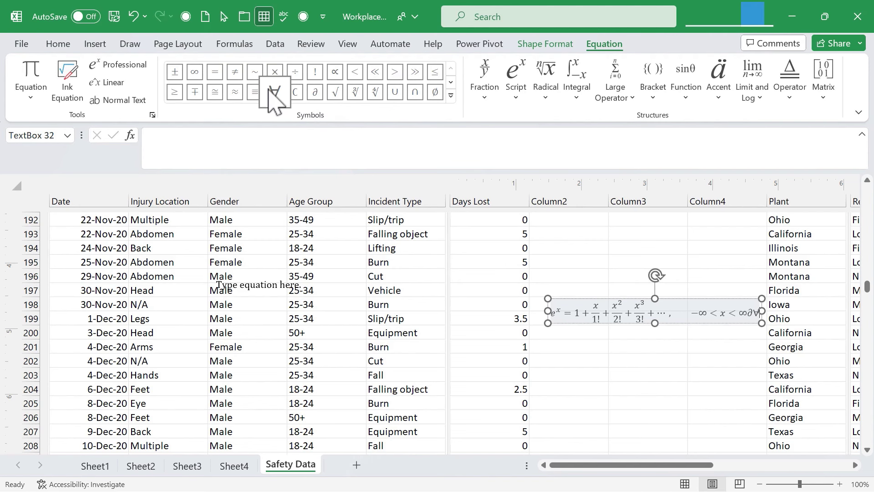
pyautogui.click(254, 92)
pyautogui.click(234, 76)
pyautogui.click(513, 98)
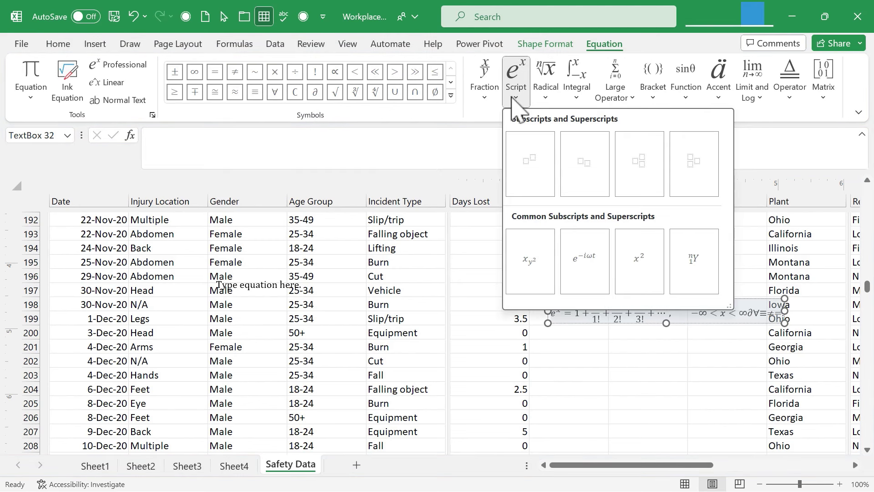
pyautogui.click(108, 47)
# Insert the symbol Ʉ (Latin Capital Letter U Bar, code 0244) at the end of the Taylor Expansion equation.
pyautogui.click(108, 48)
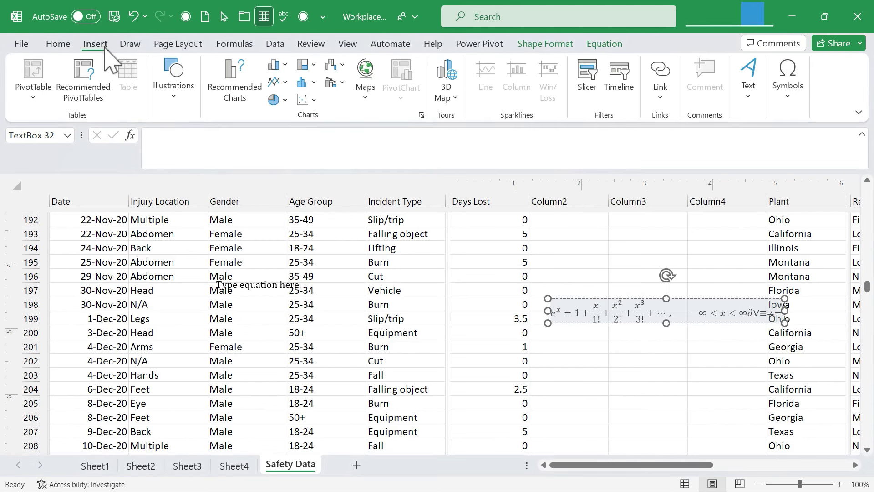
pyautogui.click(794, 102)
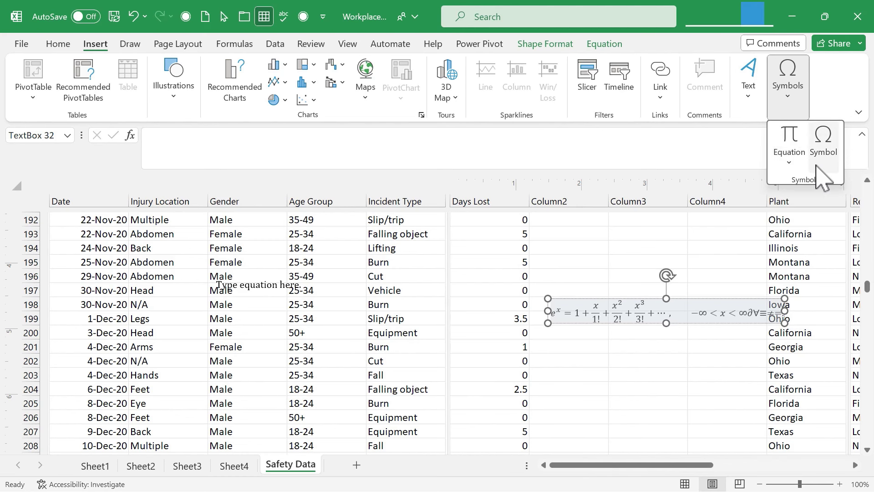
pyautogui.click(823, 145)
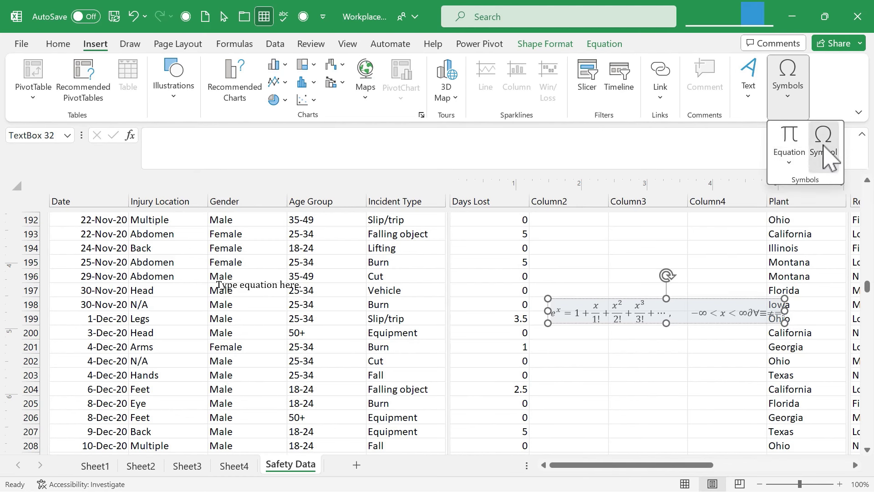
pyautogui.scroll(10, 459, 195)
pyautogui.moveTo(459, 190)
pyautogui.mouseDown()
pyautogui.moveTo(458, 263)
pyautogui.moveTo(463, 180)
pyautogui.mouseUp()
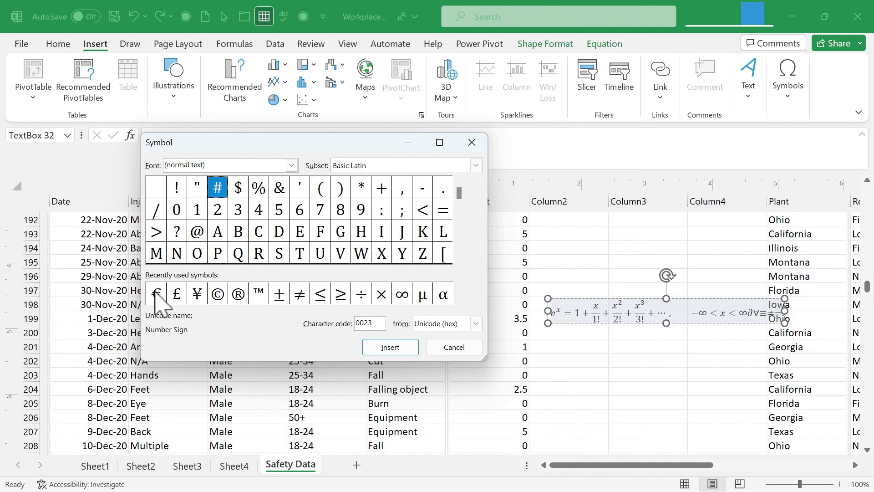
pyautogui.click(476, 165)
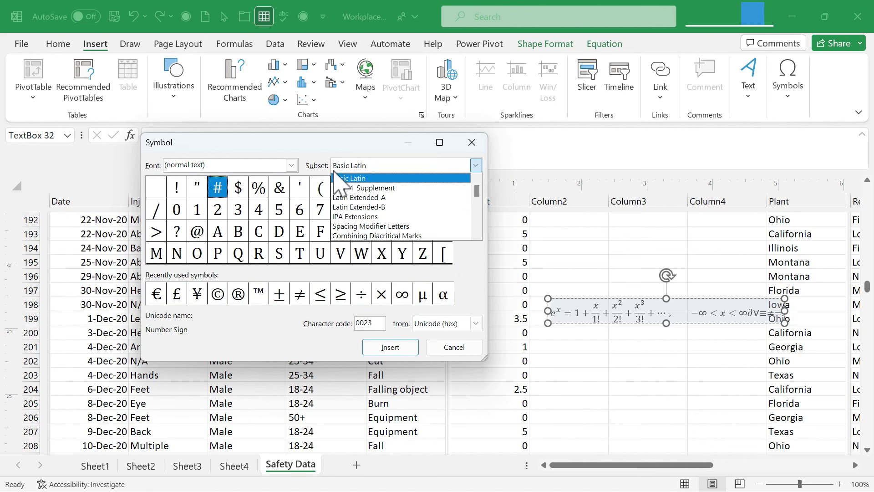
pyautogui.click(369, 217)
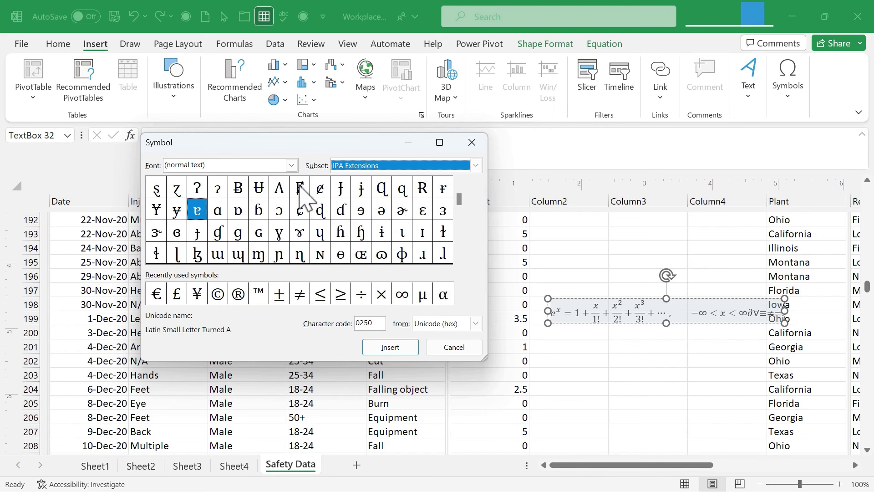
pyautogui.click(263, 189)
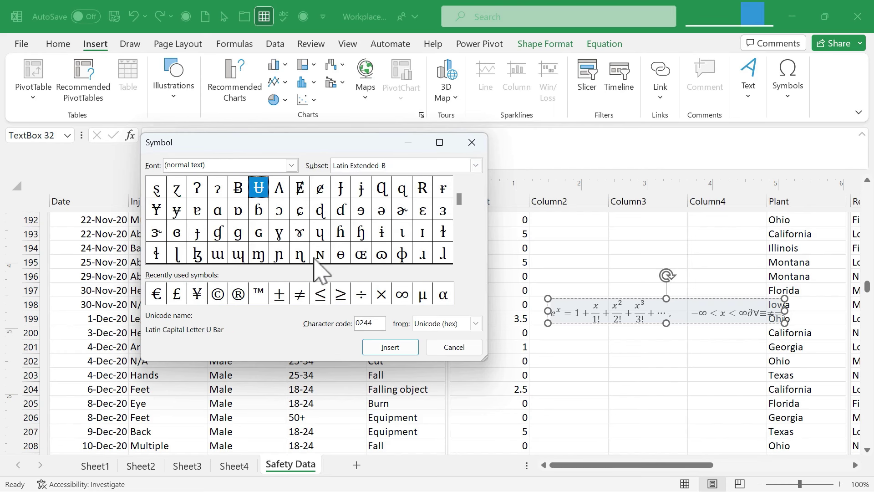
pyautogui.click(390, 348)
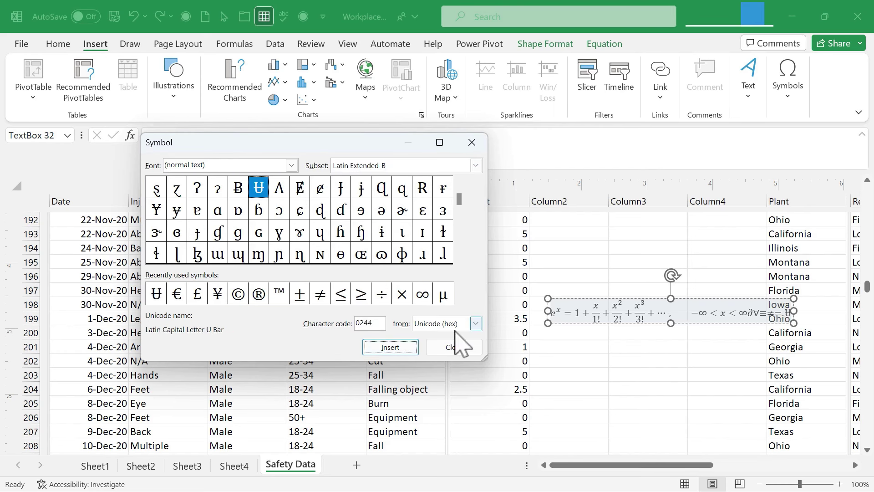
pyautogui.click(475, 351)
# Enter the symbol Ɇ (Latin Capital Letter E With Stroke, code 0246) in cell G194.
pyautogui.click(576, 249)
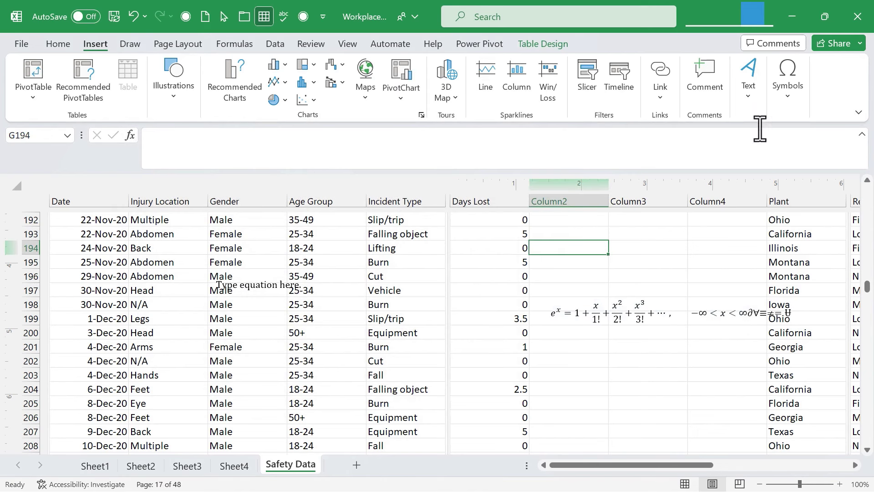
pyautogui.click(789, 110)
pyautogui.click(825, 146)
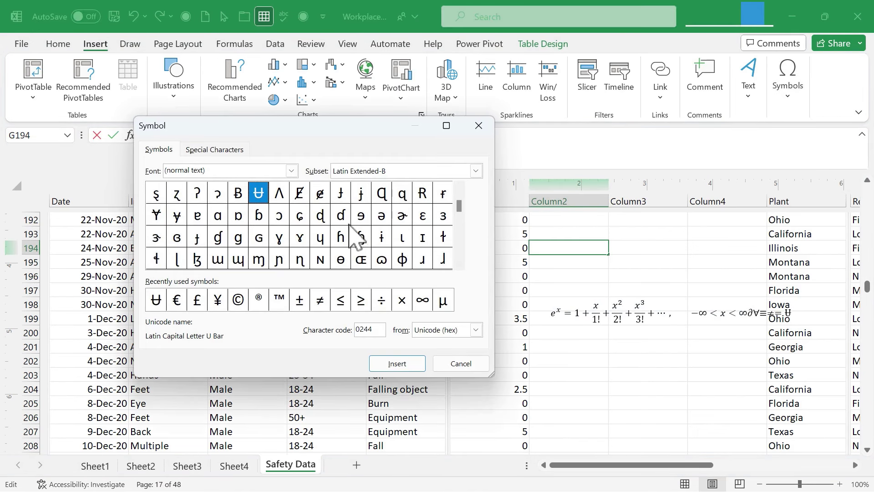
pyautogui.click(300, 194)
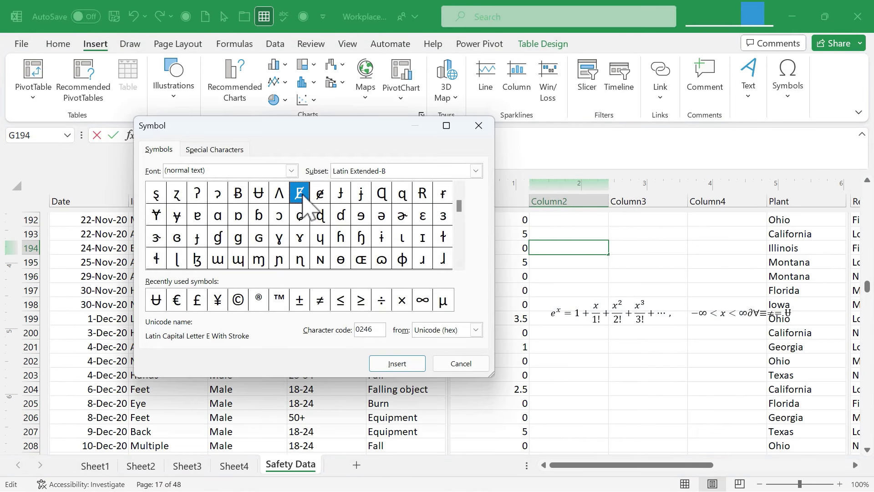
pyautogui.click(397, 363)
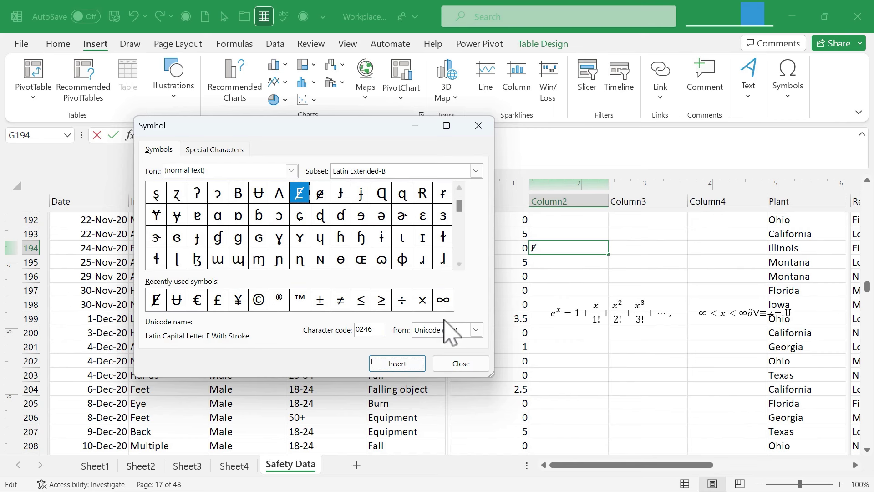
pyautogui.click(461, 364)
pyautogui.click(568, 292)
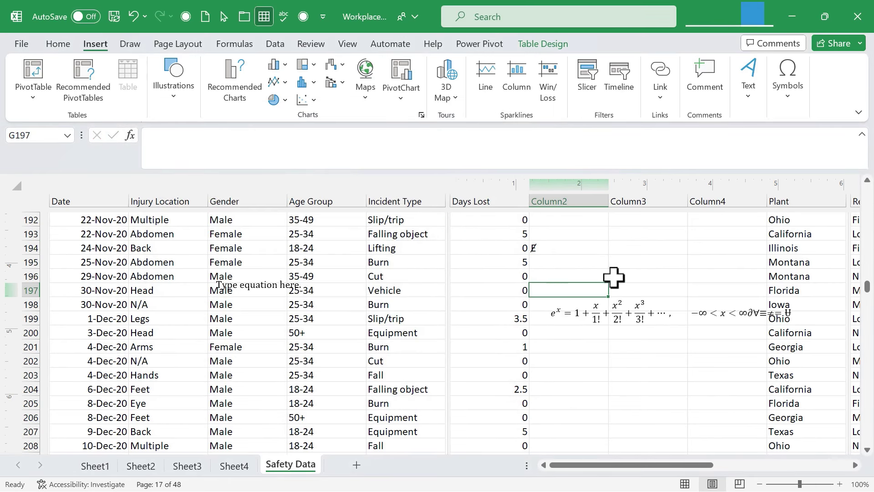
pyautogui.click(552, 250)
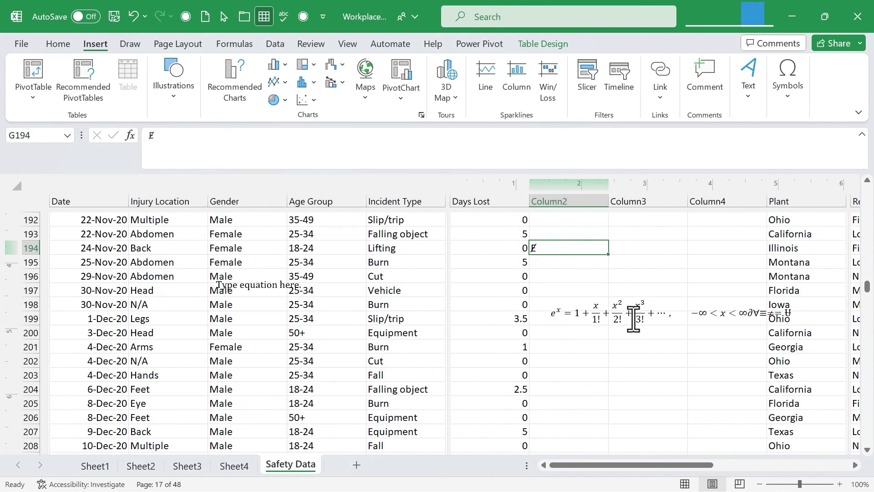
pyautogui.click(674, 319)
pyautogui.click(699, 247)
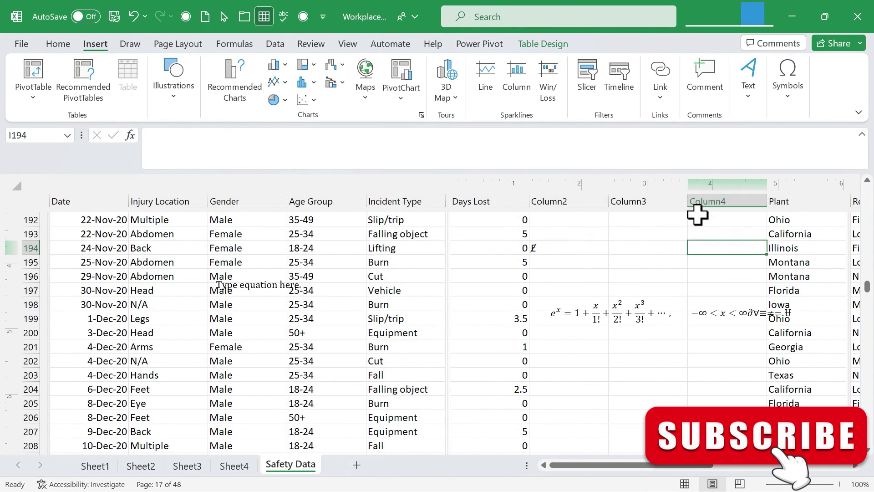